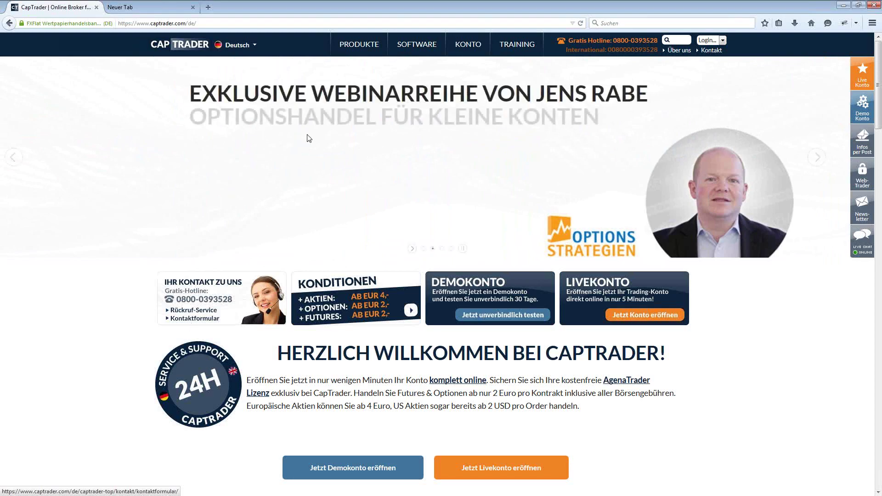
Switch to the CapTrader workstation and look through the Aktien, CFDs, Dow, S&P long and S&P short watchlist pages.
{"action": "left_click", "coordinate": [424, 248]}
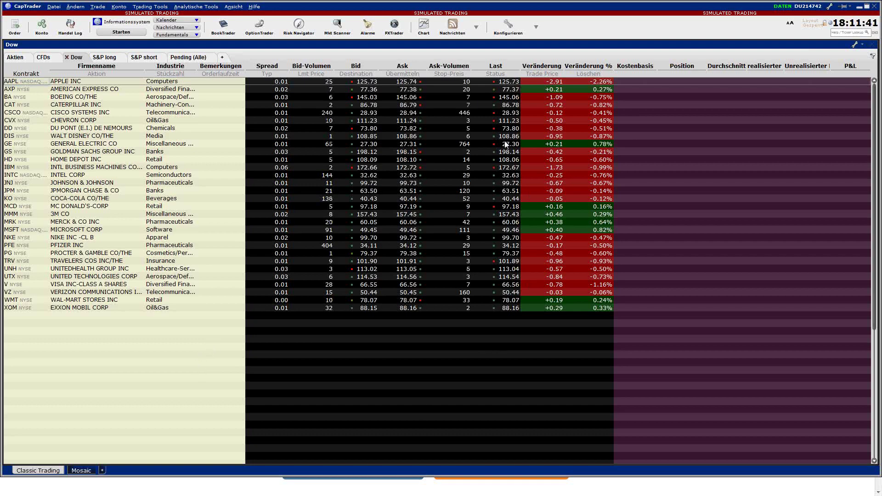
{"action": "left_click", "coordinate": [20, 58]}
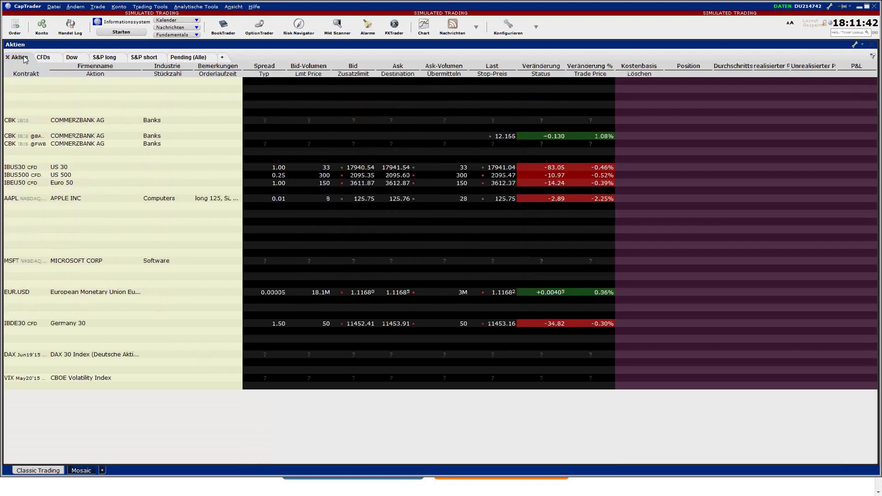
{"action": "left_click", "coordinate": [44, 58]}
{"action": "left_click", "coordinate": [75, 58]}
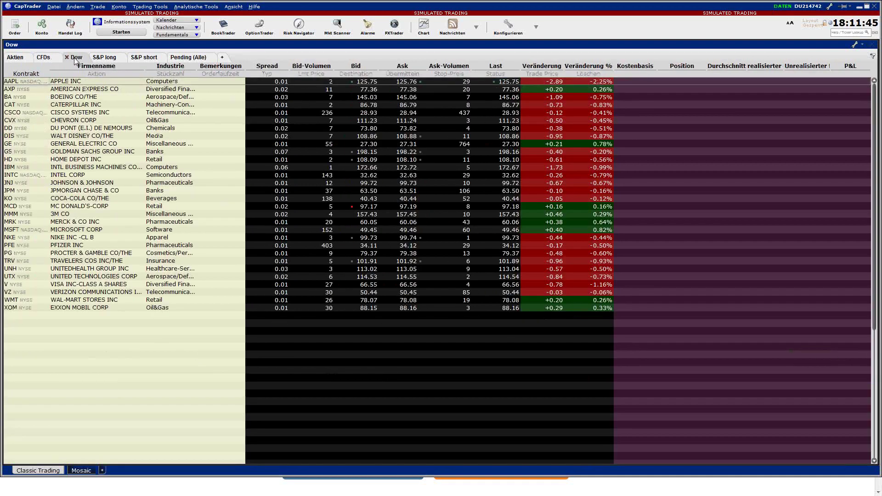
{"action": "left_click", "coordinate": [104, 58]}
{"action": "left_click", "coordinate": [145, 57]}
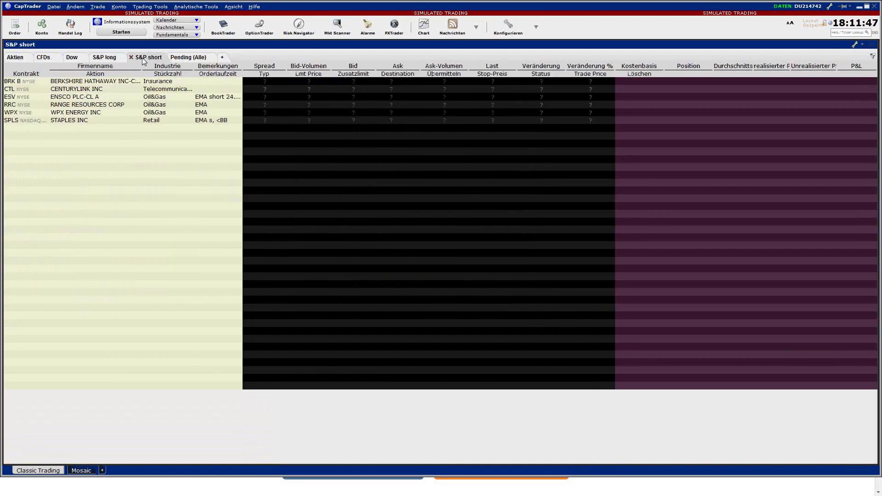
{"action": "left_click", "coordinate": [74, 58]}
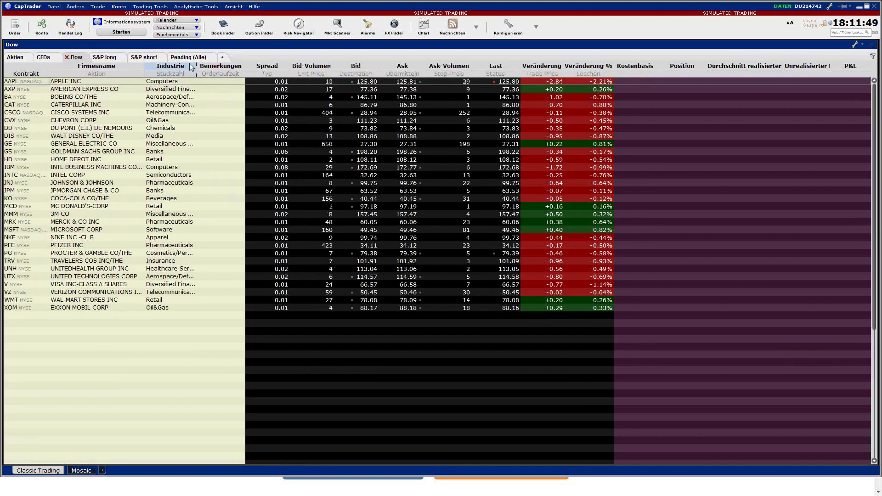
Delete the existing Dow watchlist page and confirm its removal.
{"action": "left_click", "coordinate": [67, 57]}
{"action": "left_click", "coordinate": [426, 254]}
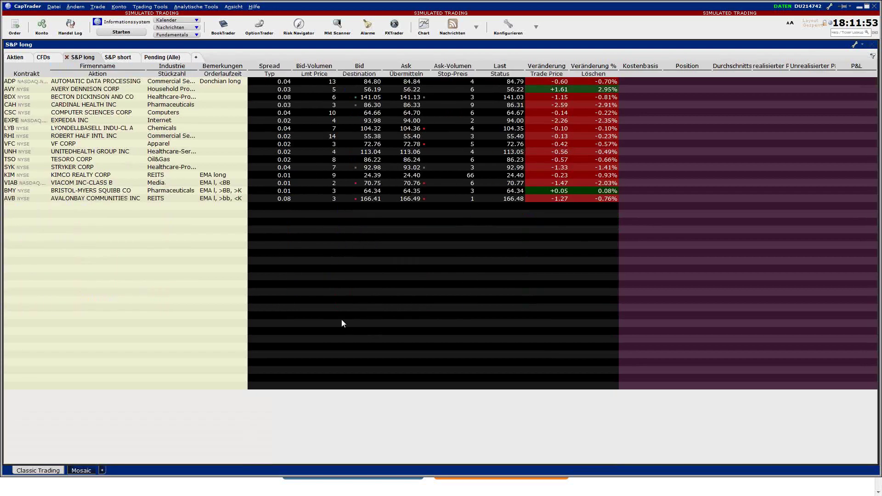
Create a new watchlist page named Dow with the Default layout and Standard order presets.
{"action": "left_click", "coordinate": [197, 57]}
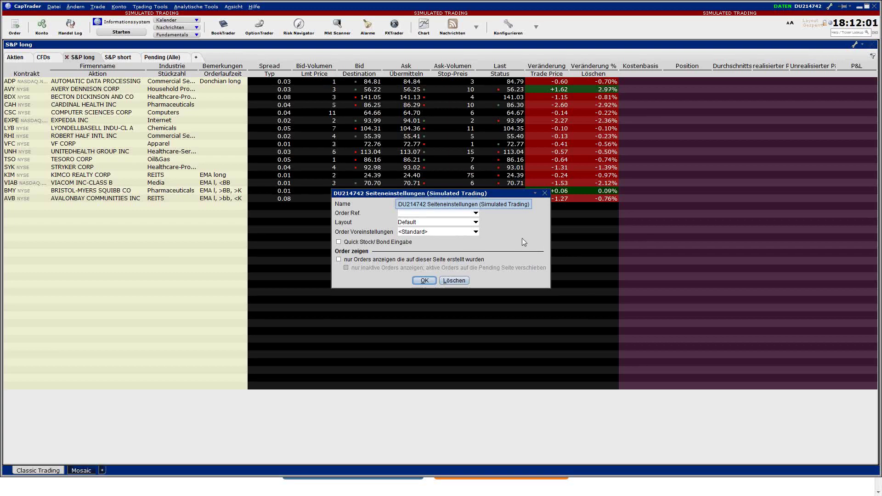
{"action": "left_click_drag", "start_coordinate": [380, 197], "coordinate": [426, 180]}
{"action": "type", "text": "Dow"}
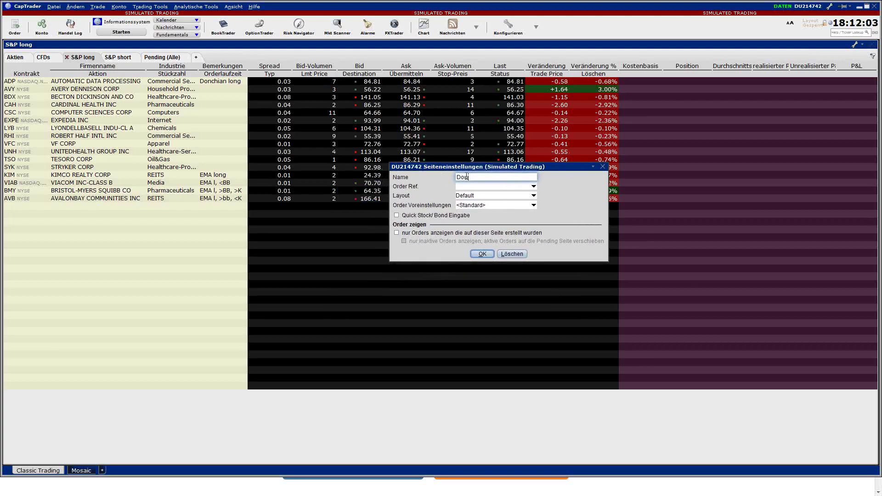
{"action": "key", "text": "Return"}
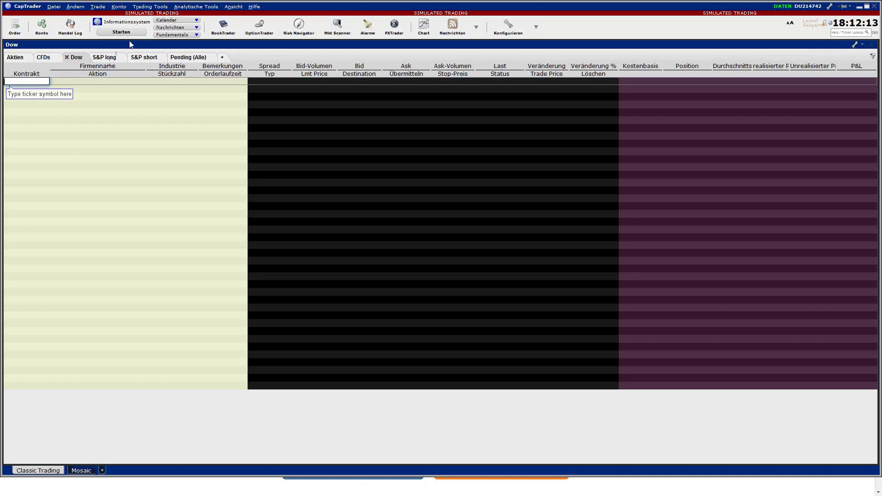
Open IndexTrader and select the index DJX@CBOE - 1/100 Of The Dow Jones Industrial Average.
{"action": "left_click", "coordinate": [149, 7]}
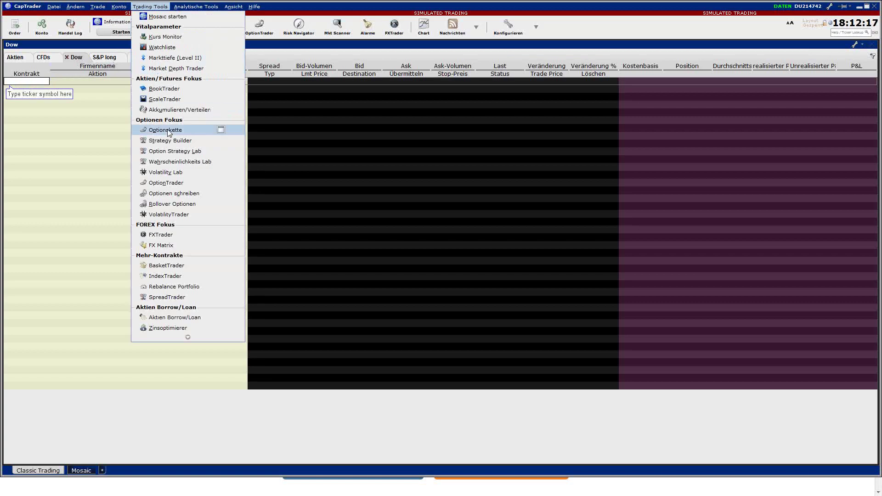
{"action": "left_click", "coordinate": [170, 277]}
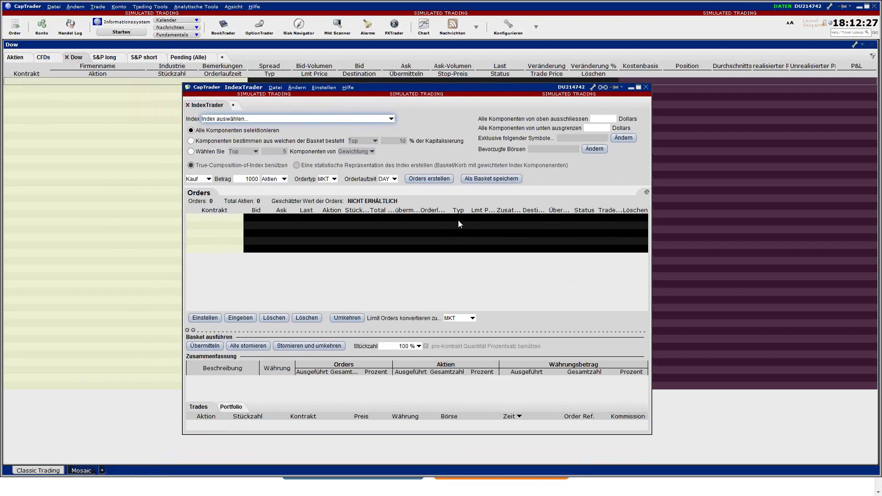
{"action": "left_click", "coordinate": [252, 120]}
{"action": "left_click", "coordinate": [391, 178]}
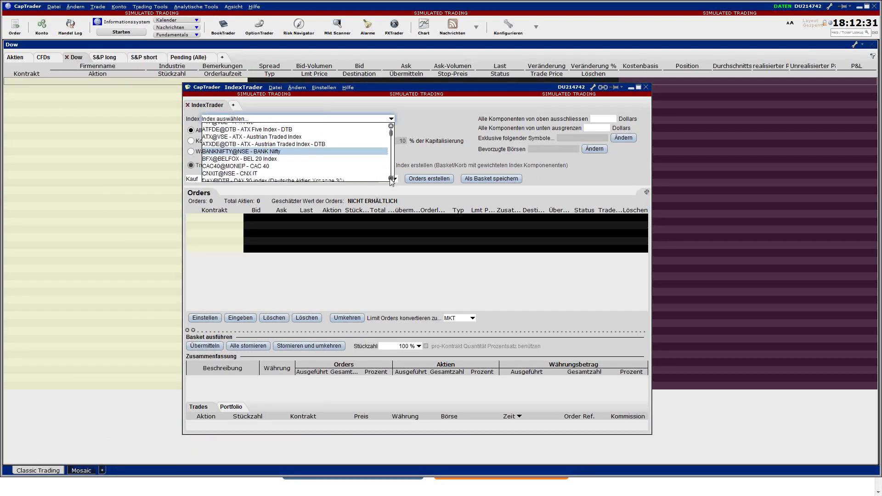
{"action": "left_click_drag", "start_coordinate": [391, 180], "coordinate": [391, 180]}
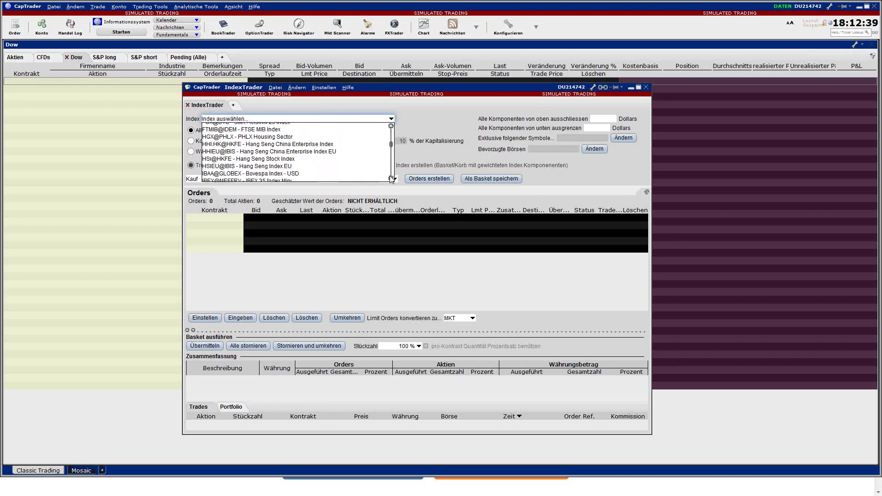
{"action": "left_click_drag", "start_coordinate": [392, 146], "coordinate": [393, 142]}
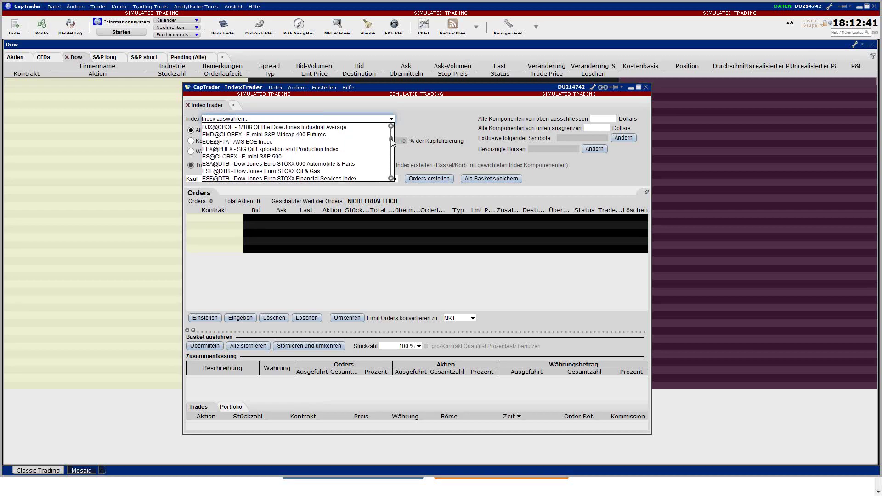
{"action": "left_click", "coordinate": [330, 128]}
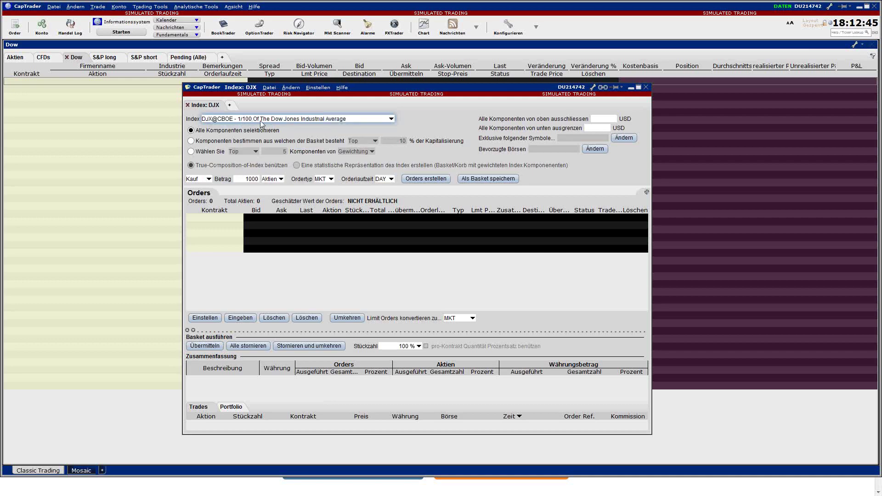
Look through the other available indices and keep DJX@CBOE as the chosen index.
{"action": "left_click", "coordinate": [392, 120]}
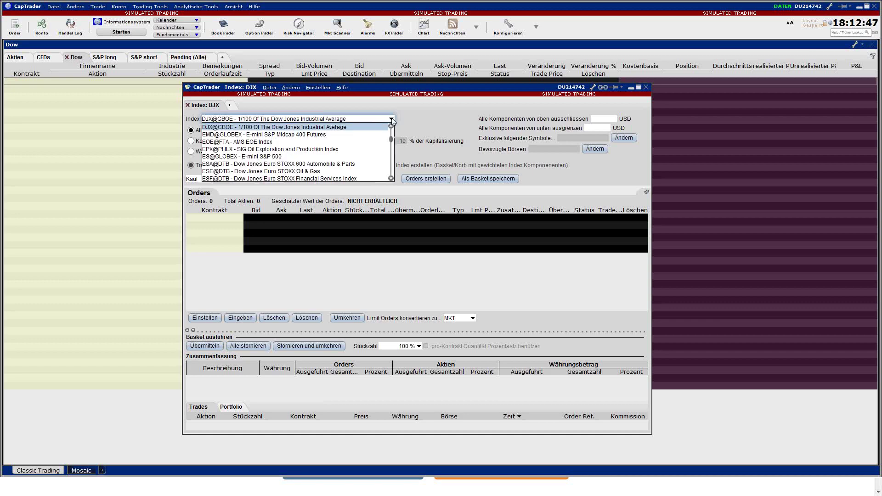
{"action": "scroll", "coordinate": [376, 145], "scroll_direction": "up", "scroll_amount": 2}
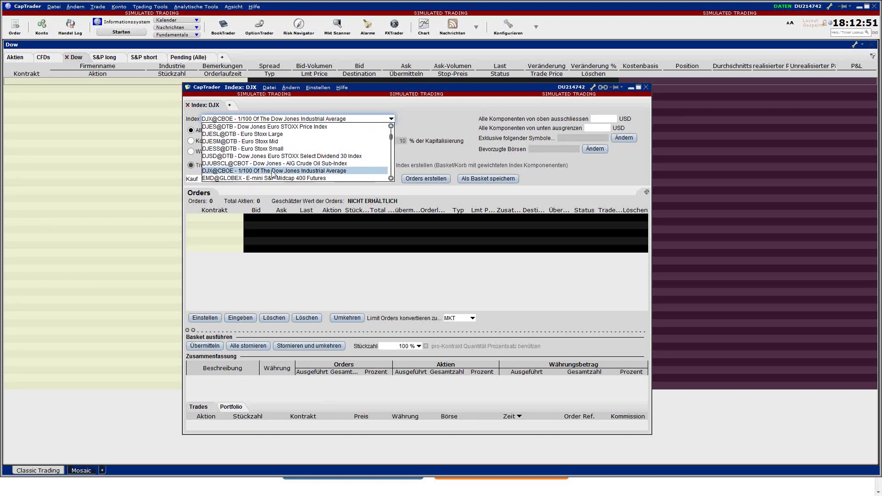
{"action": "scroll", "coordinate": [268, 173], "scroll_direction": "up", "scroll_amount": 3}
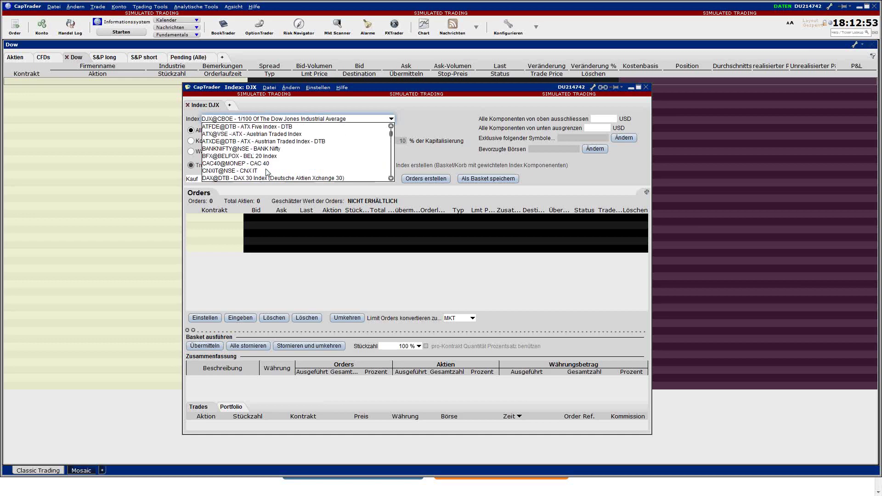
{"action": "scroll", "coordinate": [267, 170], "scroll_direction": "down", "scroll_amount": 4}
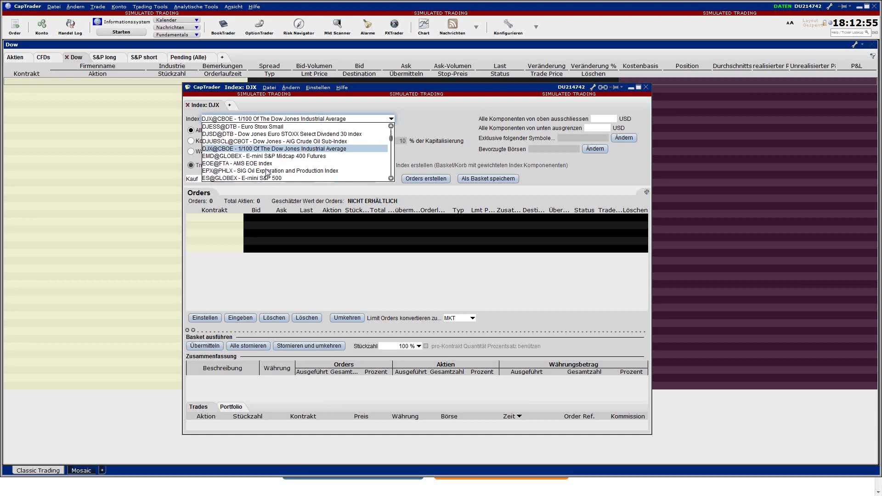
{"action": "left_click", "coordinate": [303, 148]}
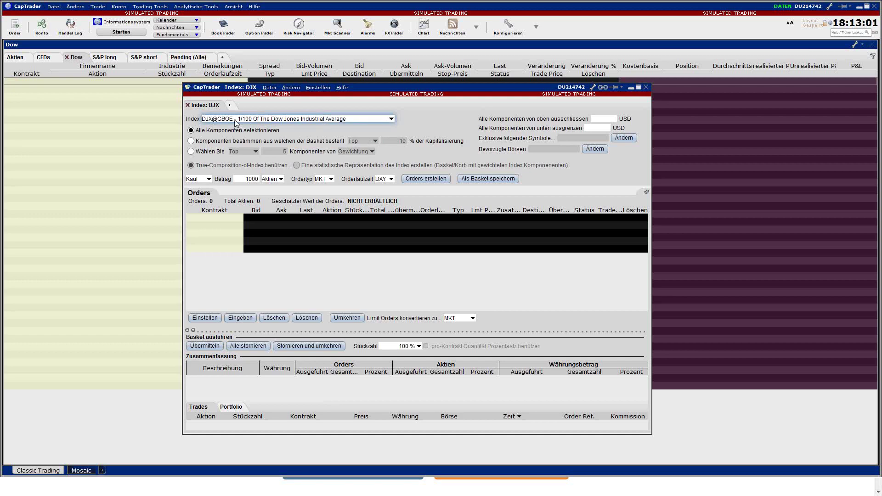
Generate buy orders for all DJX components, accepting the preset order size rounding and the program index arbitrage trade option.
{"action": "left_click", "coordinate": [420, 179]}
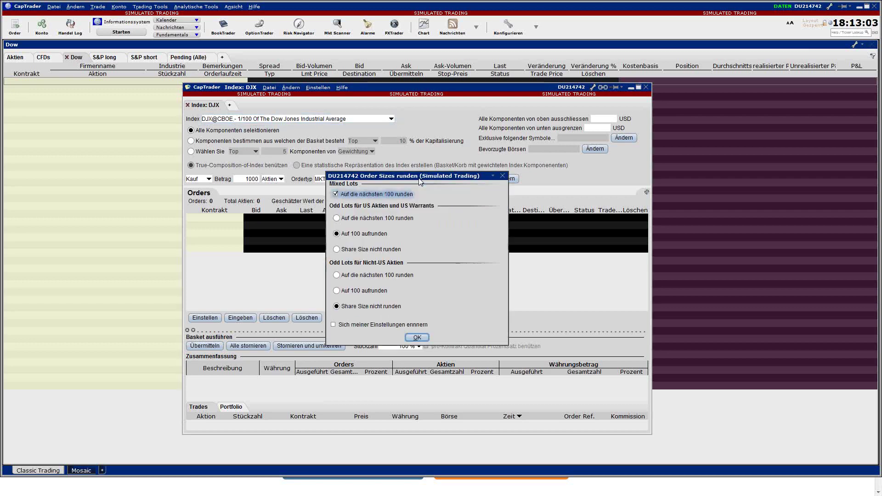
{"action": "left_click", "coordinate": [417, 337]}
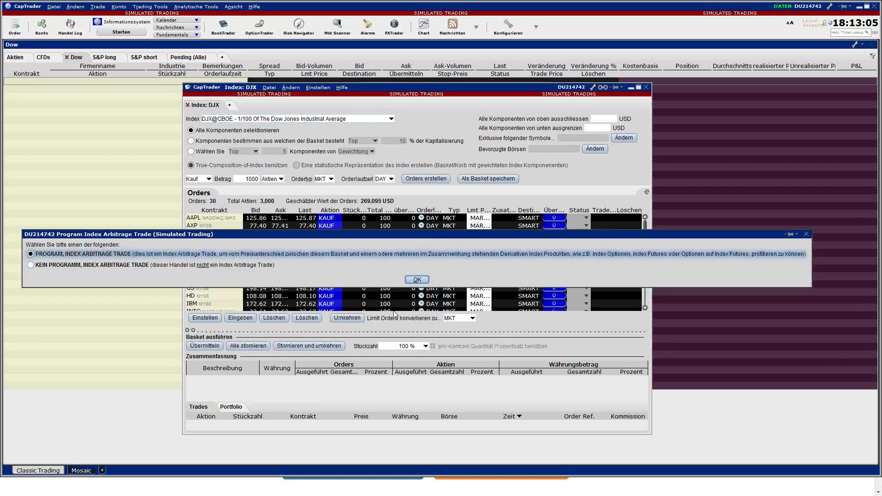
{"action": "left_click", "coordinate": [417, 278]}
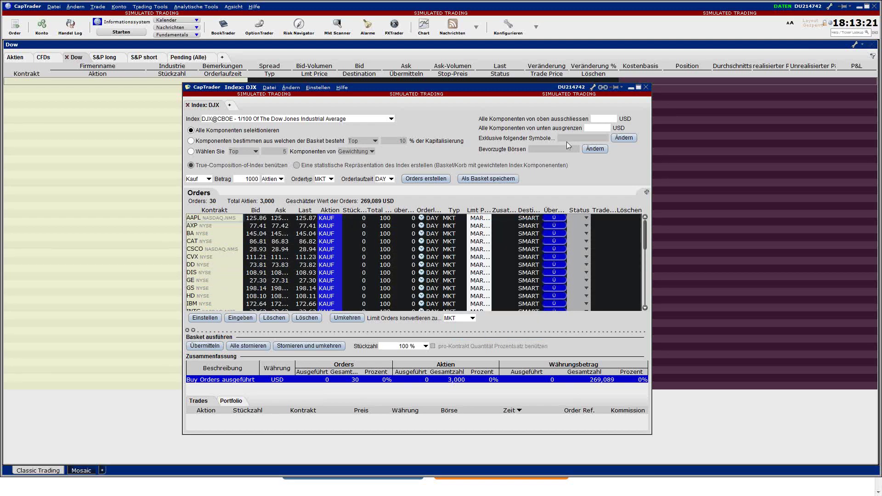
Close the IndexTrader window and confirm closing it despite the orders it contains.
{"action": "left_click", "coordinate": [646, 87]}
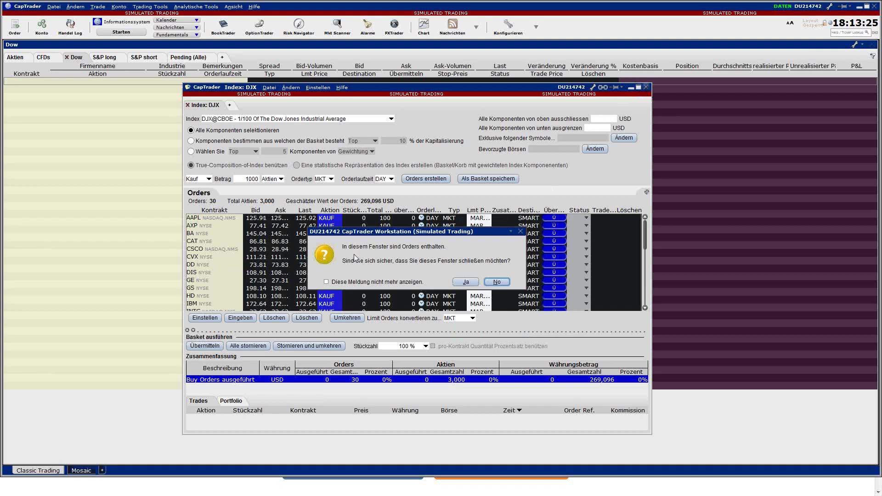
{"action": "left_click", "coordinate": [465, 282]}
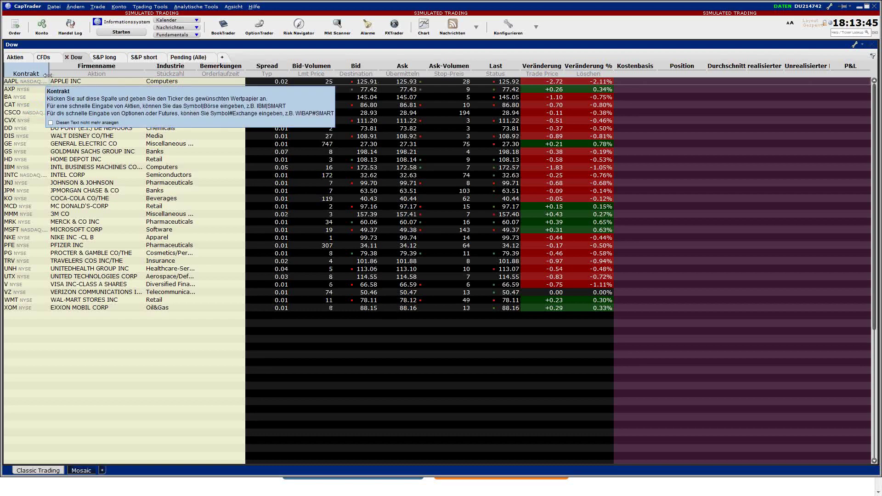
Widen the Kontrakt column on the Dow page and compare the Dow page with the CFDs page.
{"action": "left_click_drag", "start_coordinate": [51, 73], "coordinate": [68, 73]}
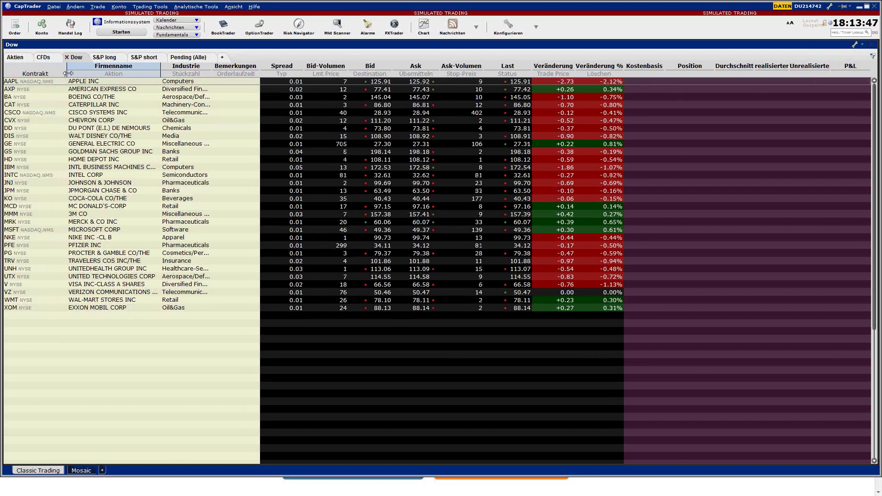
{"action": "left_click", "coordinate": [43, 58]}
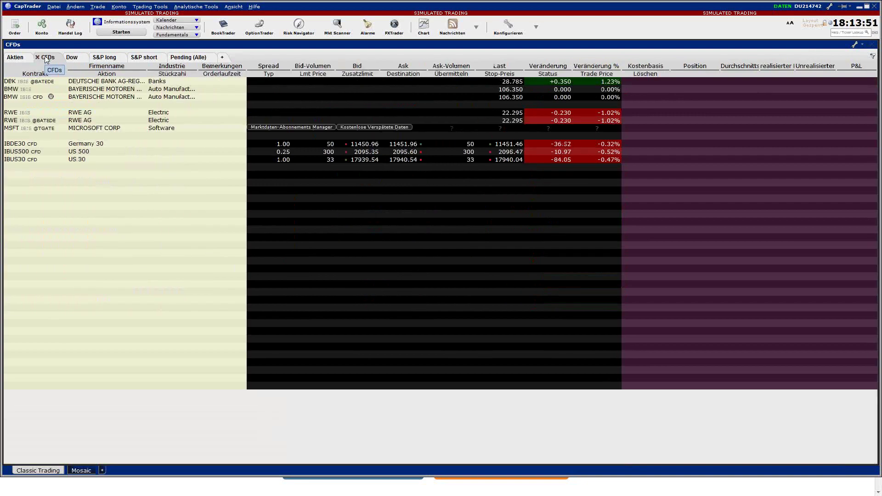
{"action": "left_click", "coordinate": [75, 59]}
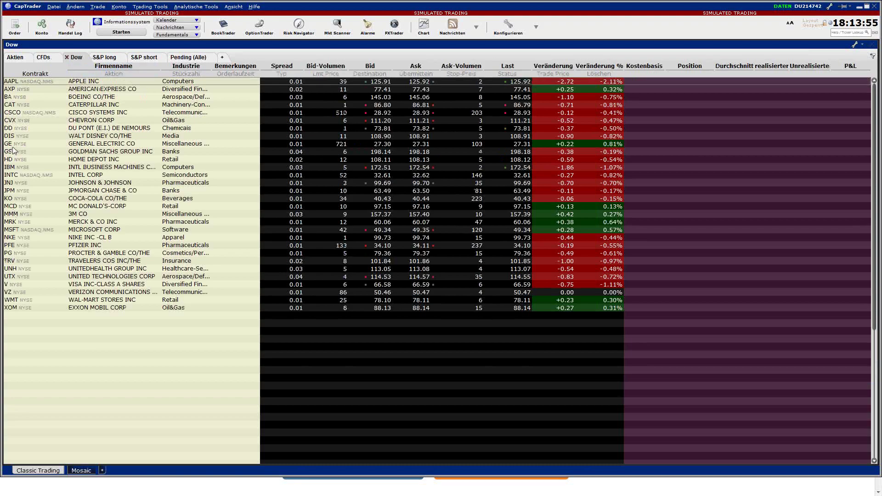
Add the NASDAQ Apple CFD (aapl) to an empty row of the CFDs page without its underlying stock.
{"action": "left_click", "coordinate": [44, 58]}
{"action": "left_click", "coordinate": [24, 191]}
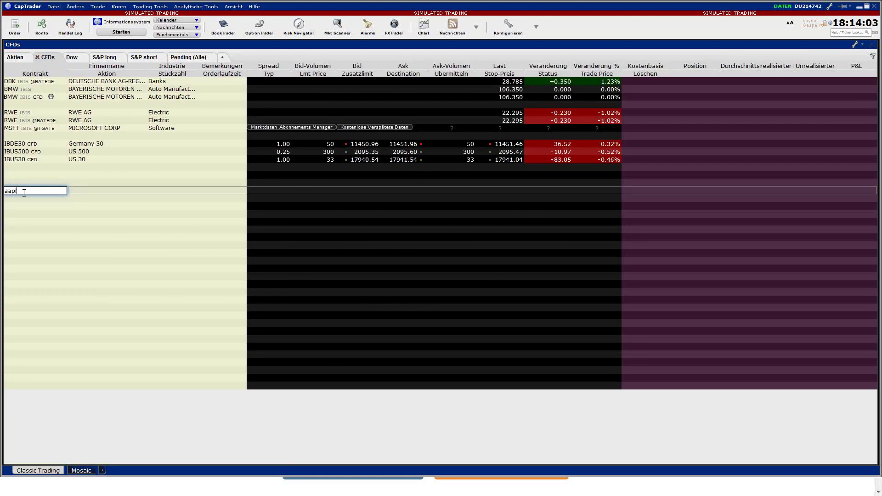
{"action": "type", "text": "aapl"}
{"action": "key", "text": "Return"}
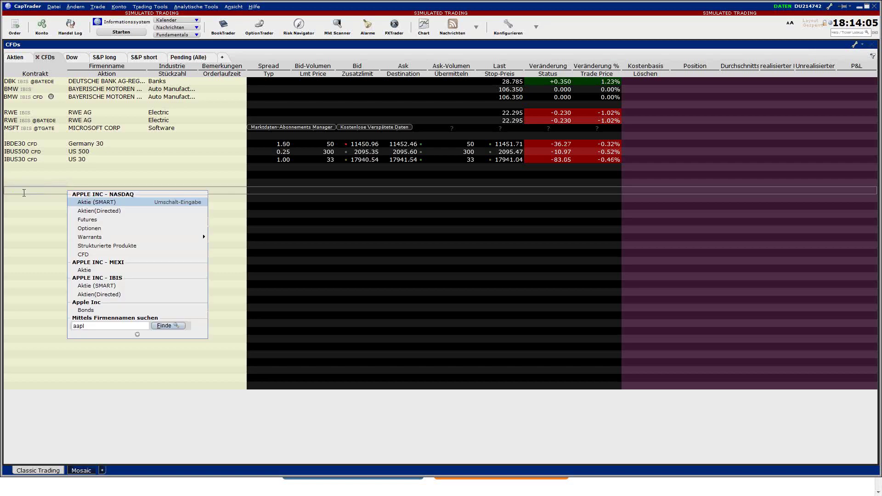
{"action": "left_click", "coordinate": [85, 256]}
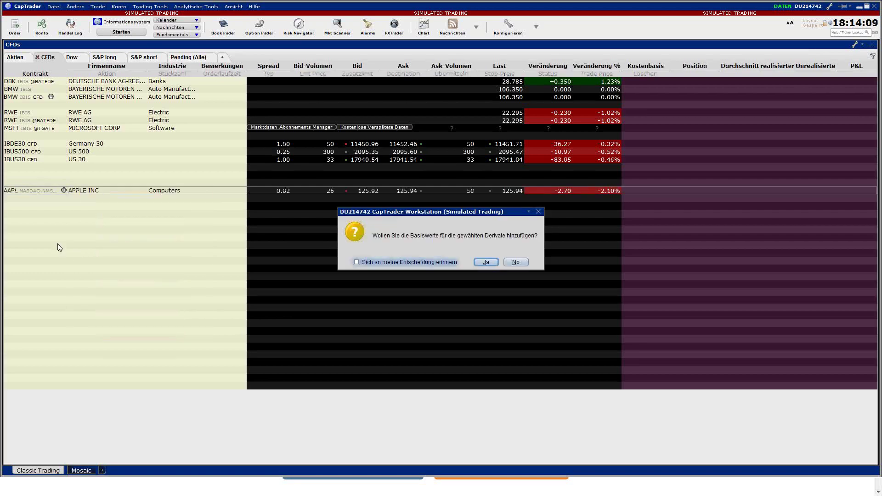
{"action": "left_click", "coordinate": [510, 262]}
Add the NYSE American Express CFD (axp) below the Apple row, including its underlying stock.
{"action": "left_click", "coordinate": [20, 199]}
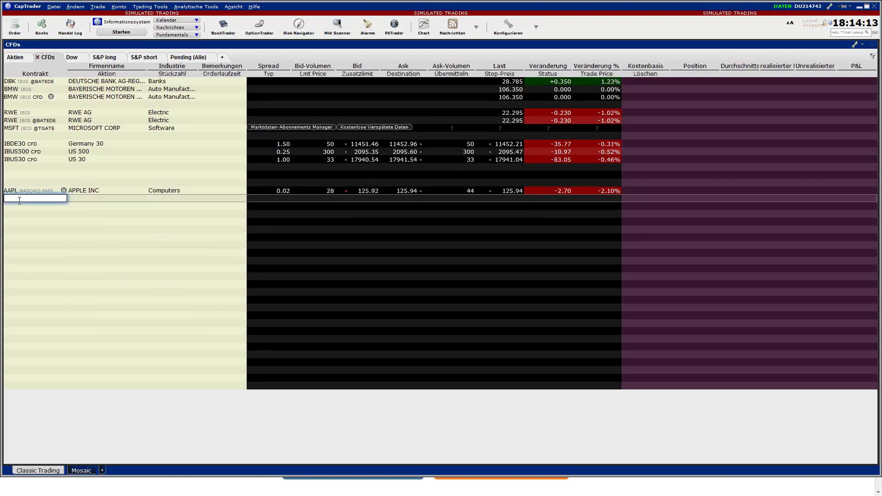
{"action": "key", "text": "Return"}
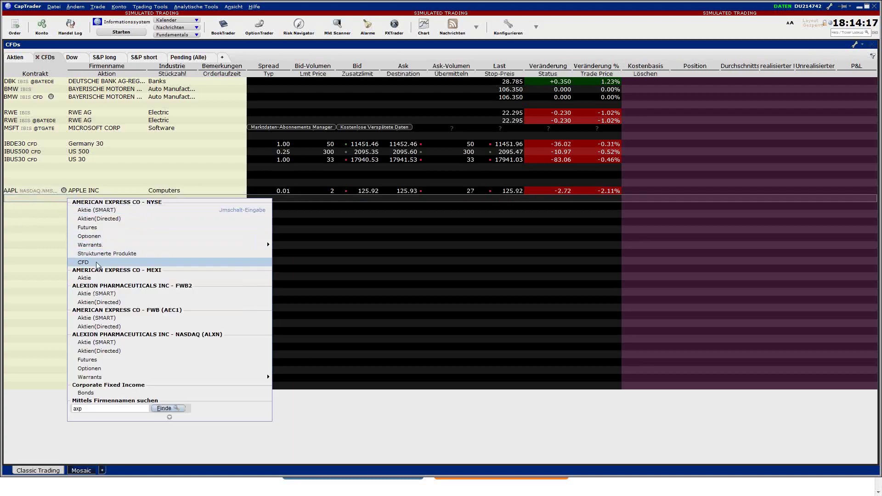
{"action": "left_click", "coordinate": [97, 263]}
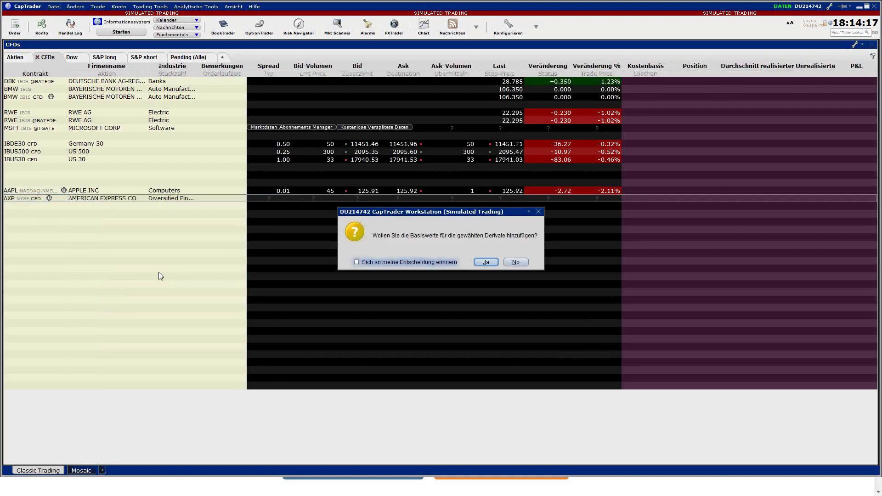
{"action": "left_click", "coordinate": [480, 261]}
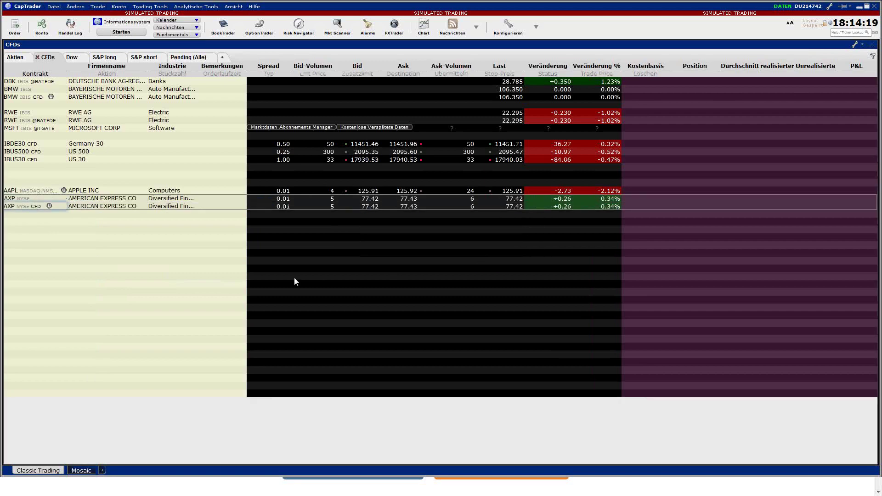
Delete the American Express stock row and add the NYSE Boeing CFD (ba) with its underlying stock below the American Express CFD.
{"action": "left_click", "coordinate": [17, 199]}
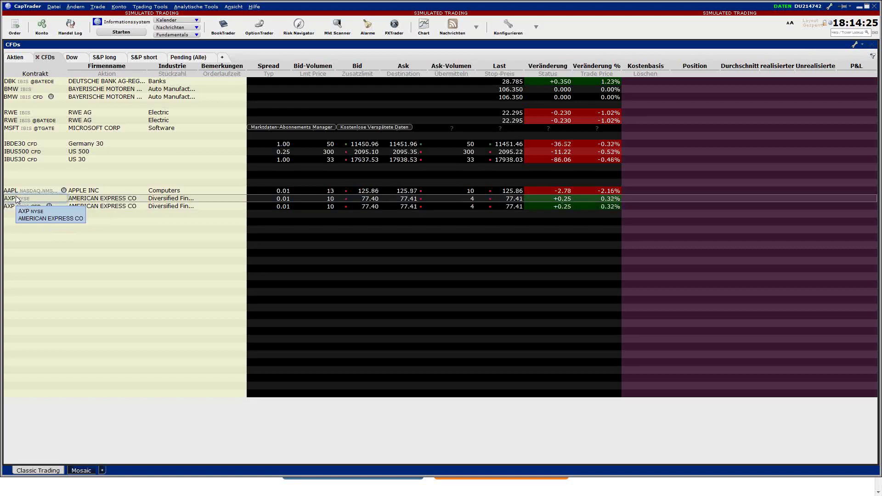
{"action": "key", "text": "Delete"}
{"action": "left_click", "coordinate": [17, 205]}
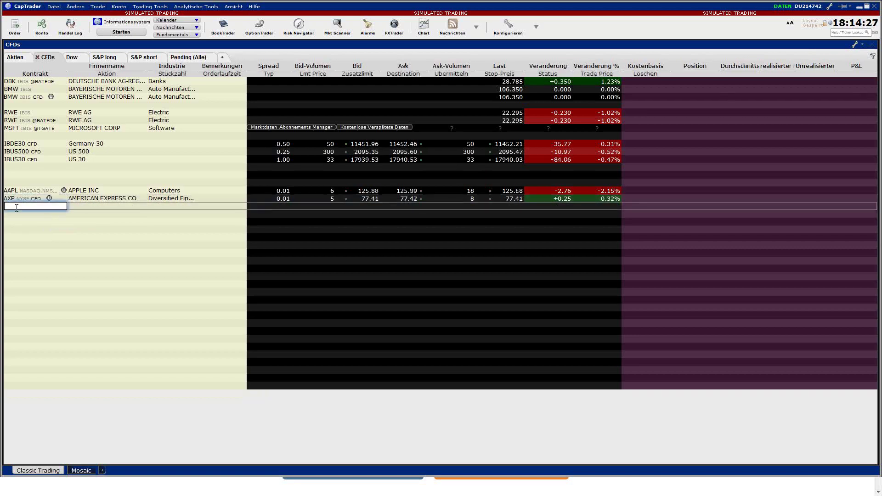
{"action": "type", "text": "ba"}
{"action": "key", "text": "Return"}
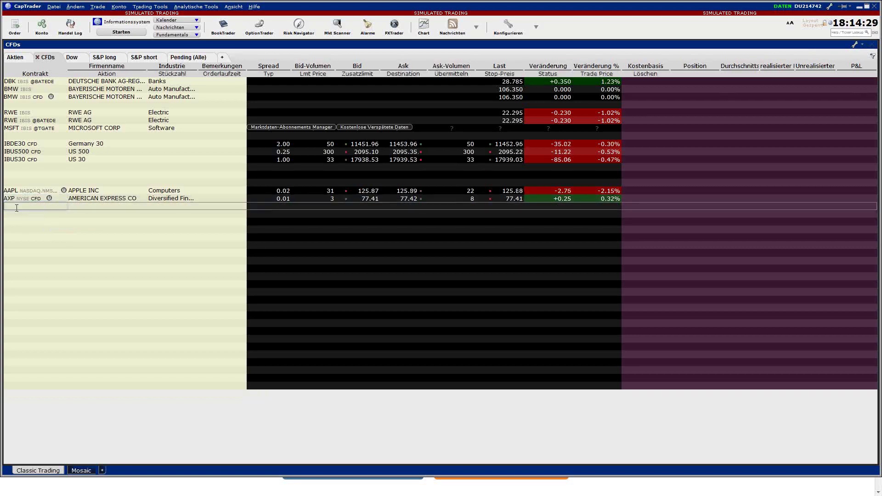
{"action": "left_click", "coordinate": [98, 271]}
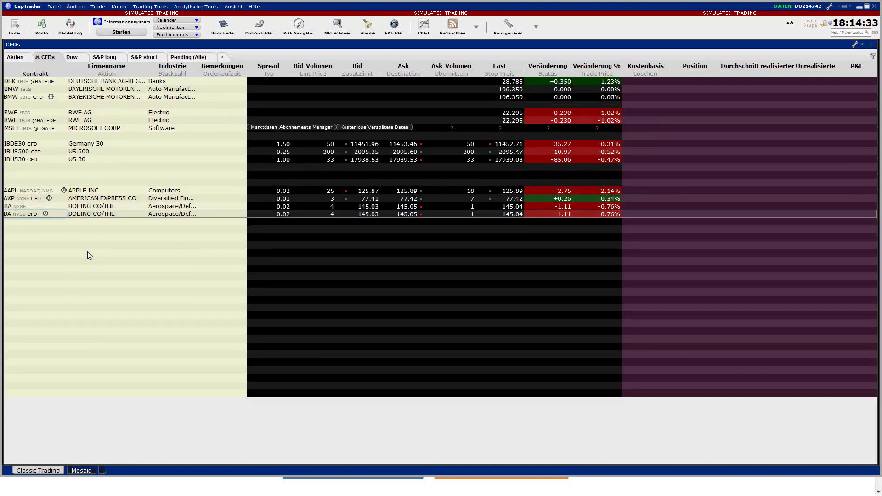
Add the NYSE Bank of America CFD (bac) below Boeing and delete the Bank of America and Boeing stock rows.
{"action": "left_click", "coordinate": [13, 223]}
{"action": "type", "text": "bac"}
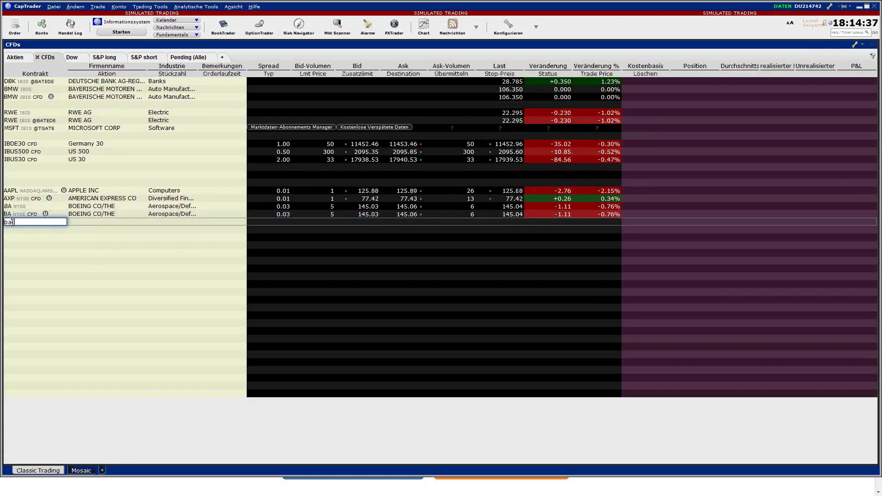
{"action": "key", "text": "Return"}
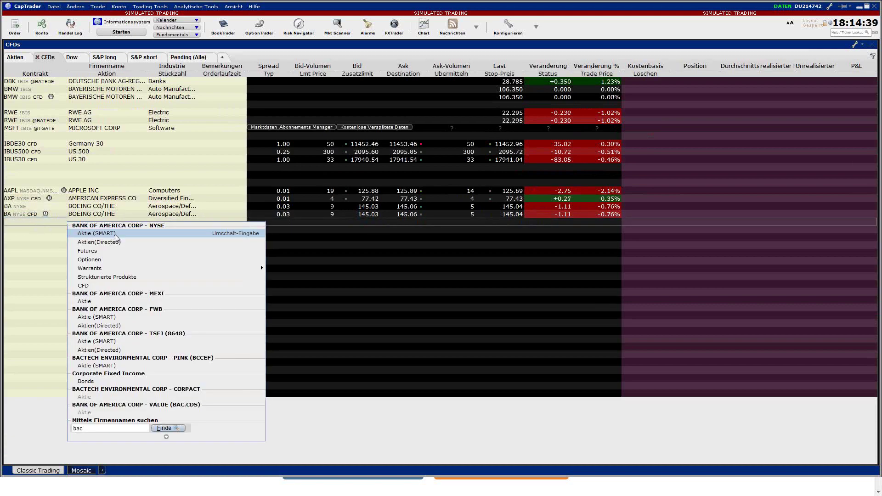
{"action": "left_click", "coordinate": [93, 285]}
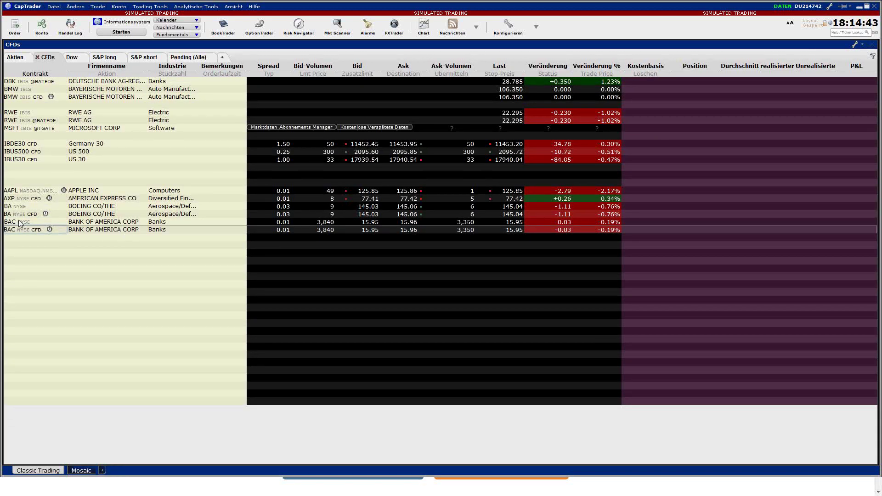
{"action": "key", "text": "Delete"}
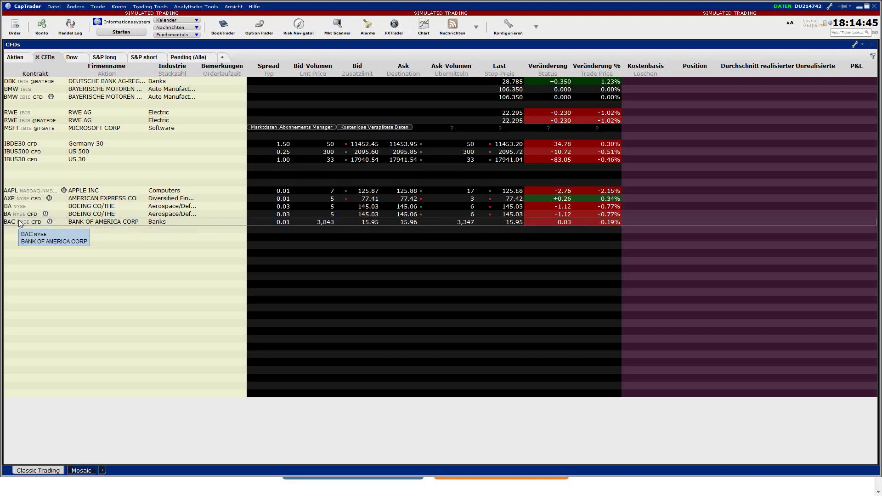
{"action": "key", "text": "Delete"}
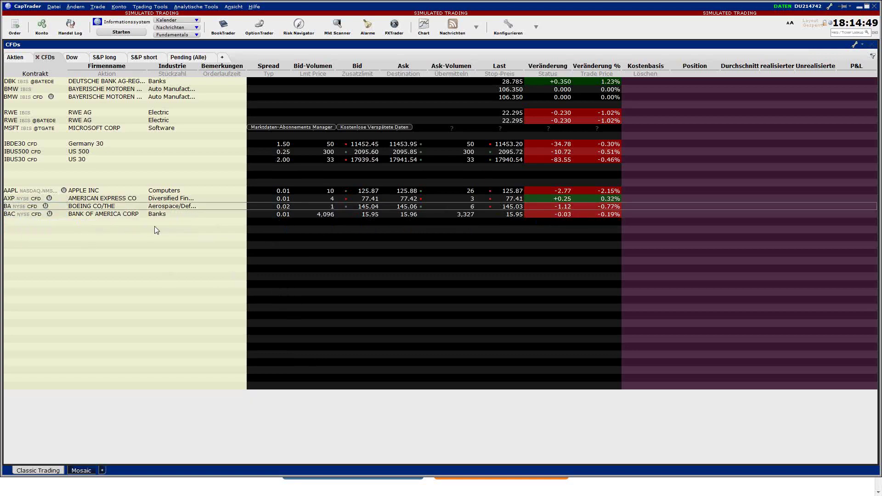
Examine the Nachrichten and Haupteinstellungen pages of the global configuration and close it without changes.
{"action": "left_click", "coordinate": [76, 6]}
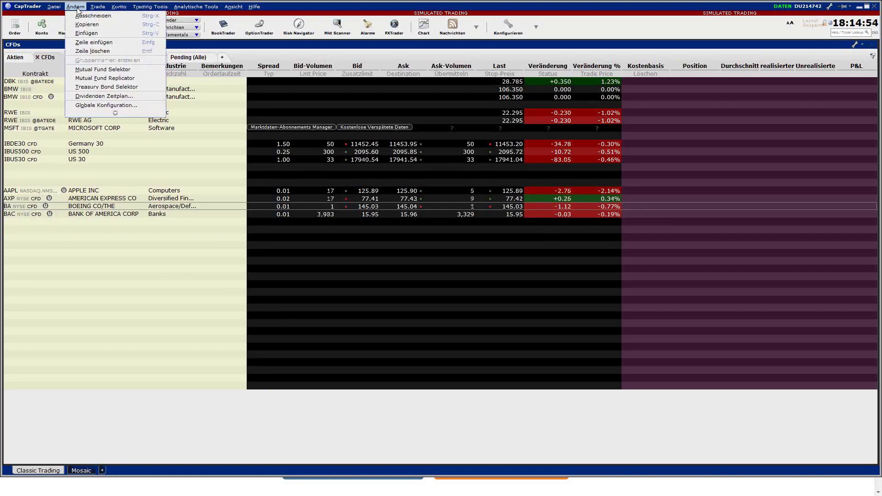
{"action": "left_click", "coordinate": [93, 113]}
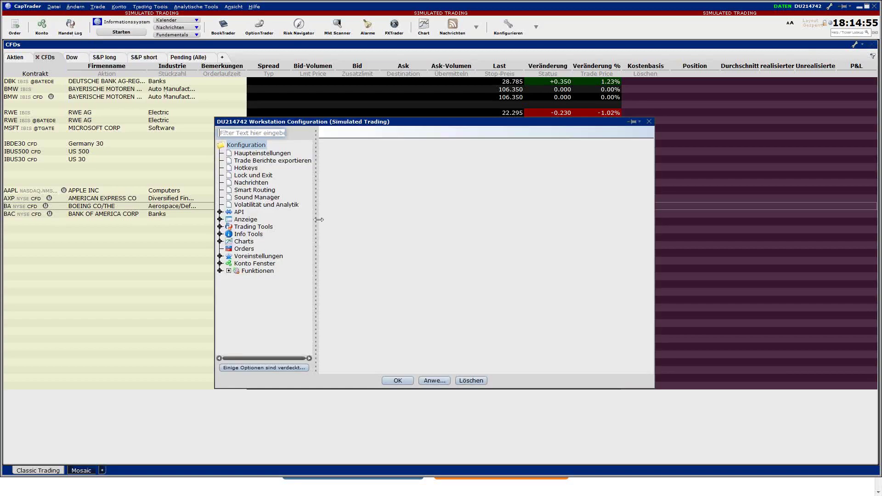
{"action": "left_click", "coordinate": [256, 155]}
{"action": "left_click", "coordinate": [257, 182]}
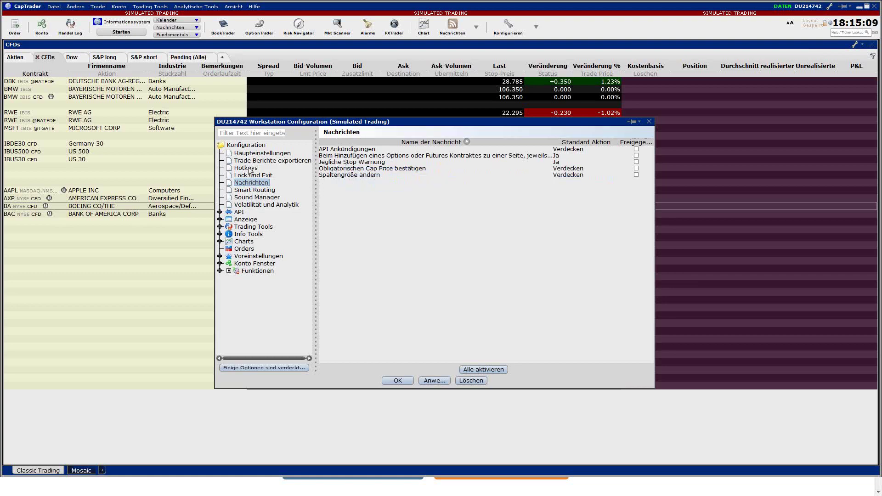
{"action": "left_click", "coordinate": [250, 154]}
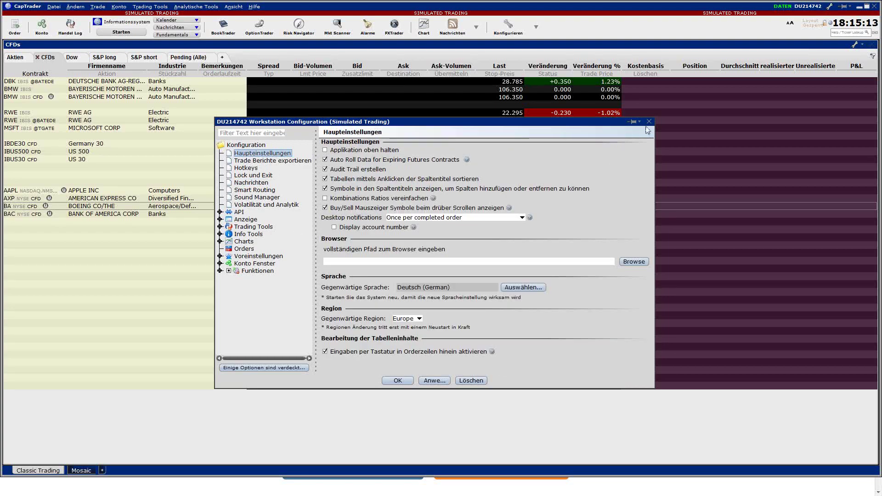
{"action": "left_click", "coordinate": [649, 122]}
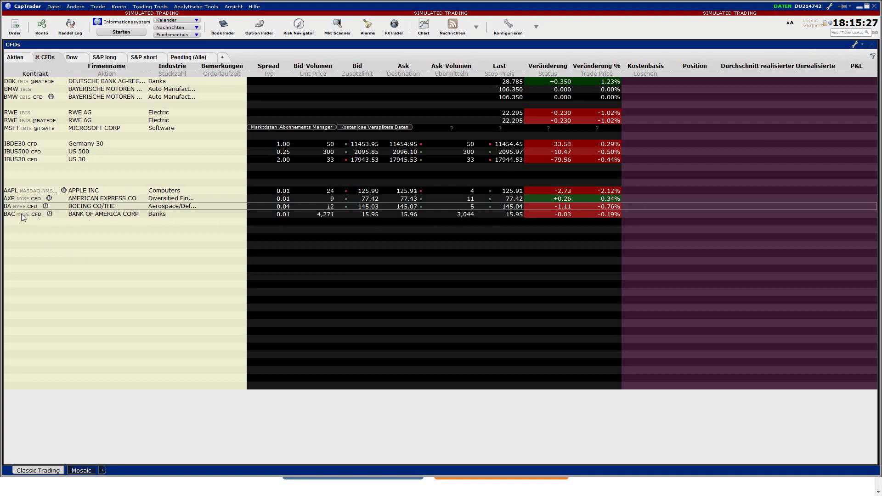
Move the Bank of America CFD four rows down, leaving empty rows below the Boeing CFD.
{"action": "left_click_drag", "start_coordinate": [22, 213], "coordinate": [10, 246]}
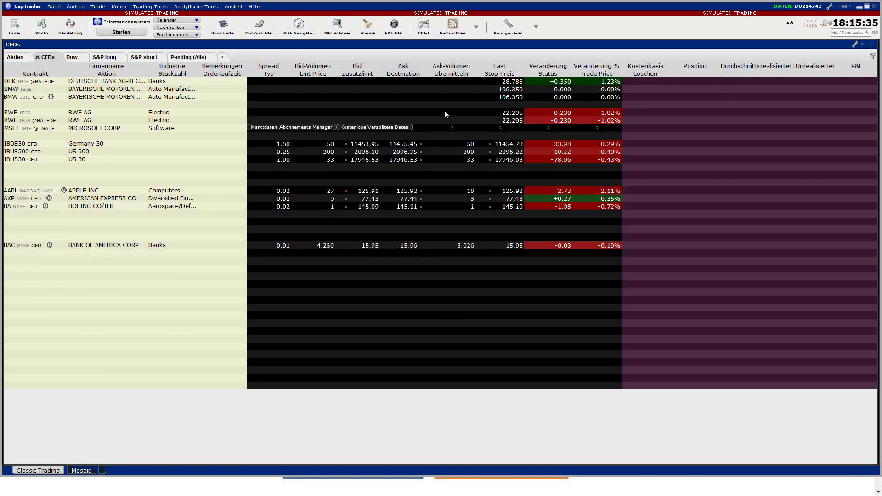
Configure the Ask column with dynamic colours off and a dark green background.
{"action": "right_click", "coordinate": [402, 68]}
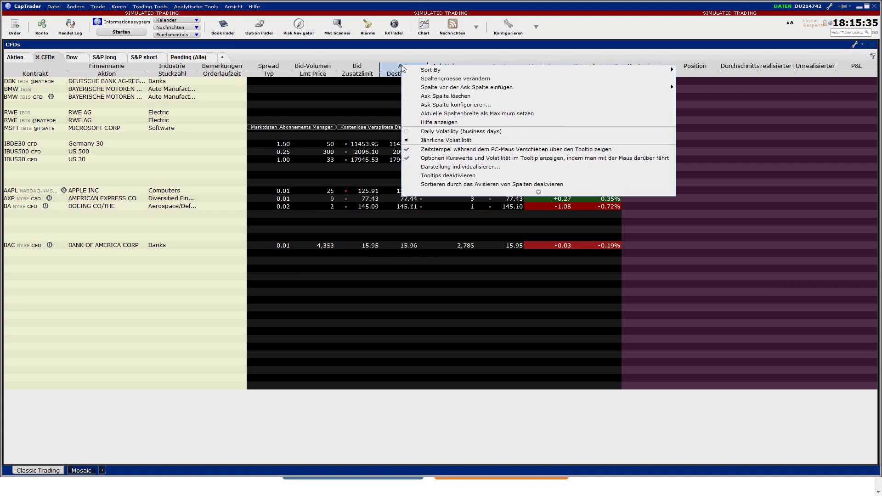
{"action": "left_click", "coordinate": [450, 106]}
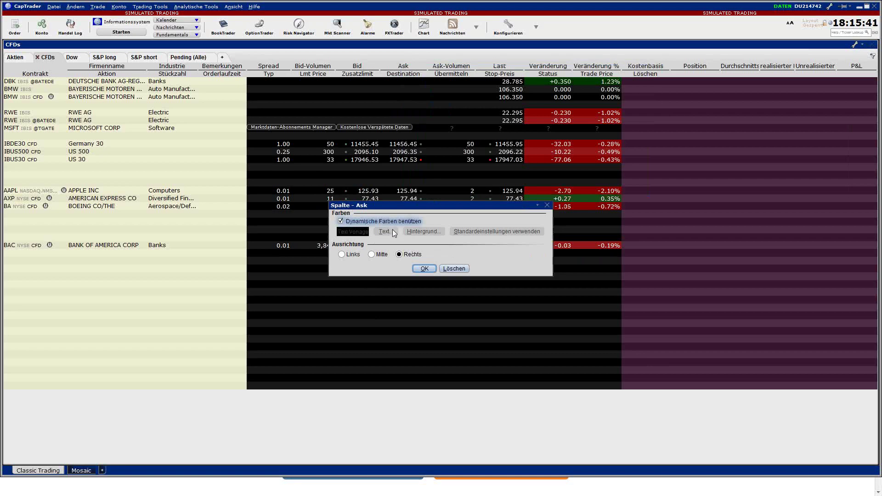
{"action": "left_click", "coordinate": [418, 231]}
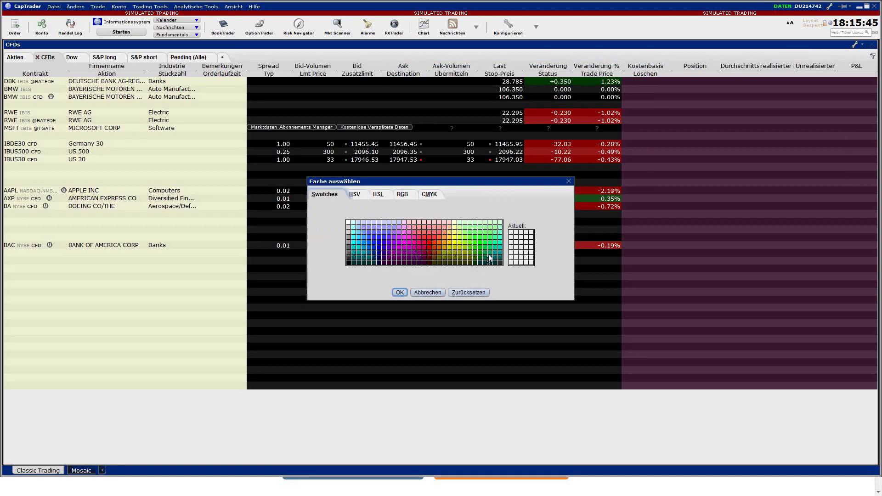
{"action": "left_click", "coordinate": [405, 292]}
{"action": "left_click", "coordinate": [424, 269]}
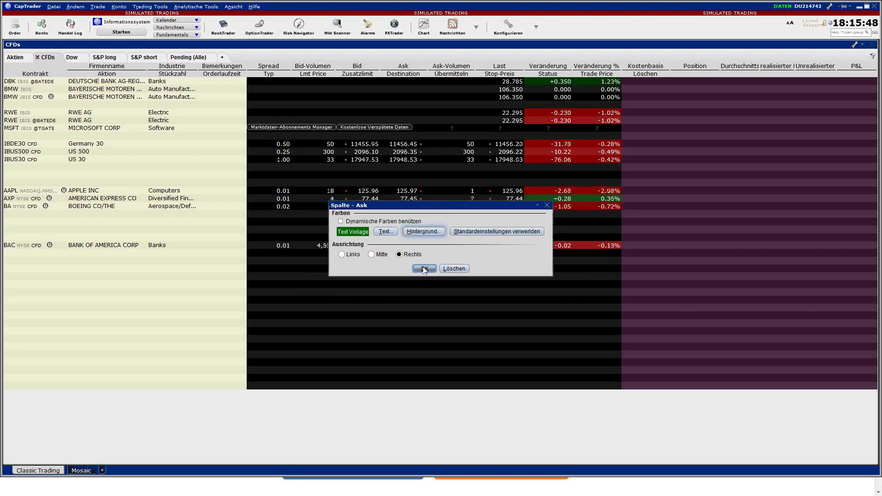
Configure the Bid column with dynamic colours off and a dark red background.
{"action": "right_click", "coordinate": [357, 65]}
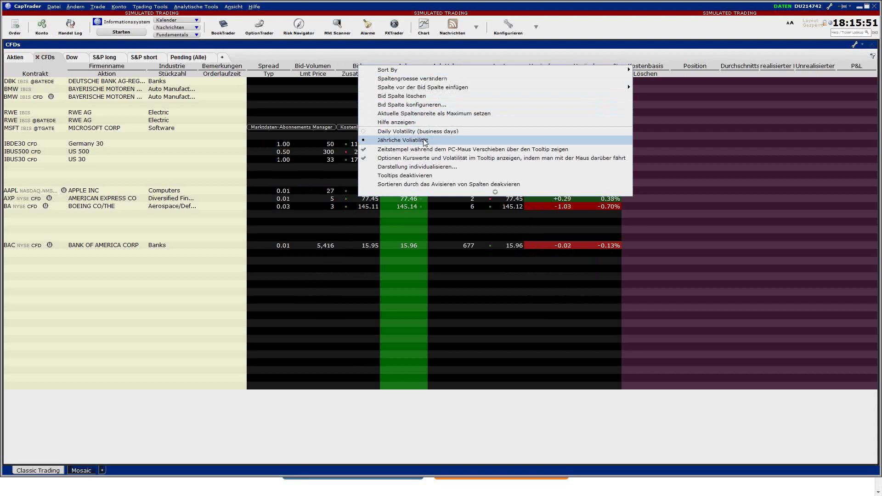
{"action": "left_click", "coordinate": [412, 105]}
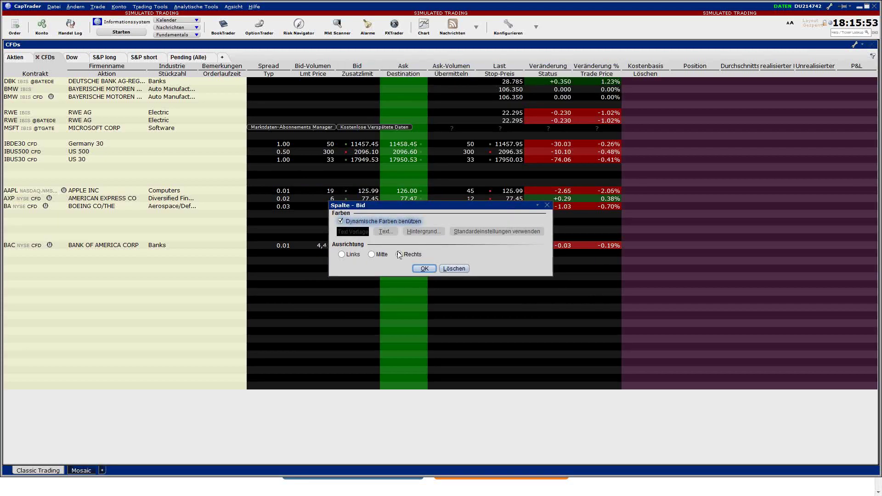
{"action": "left_click", "coordinate": [341, 222]}
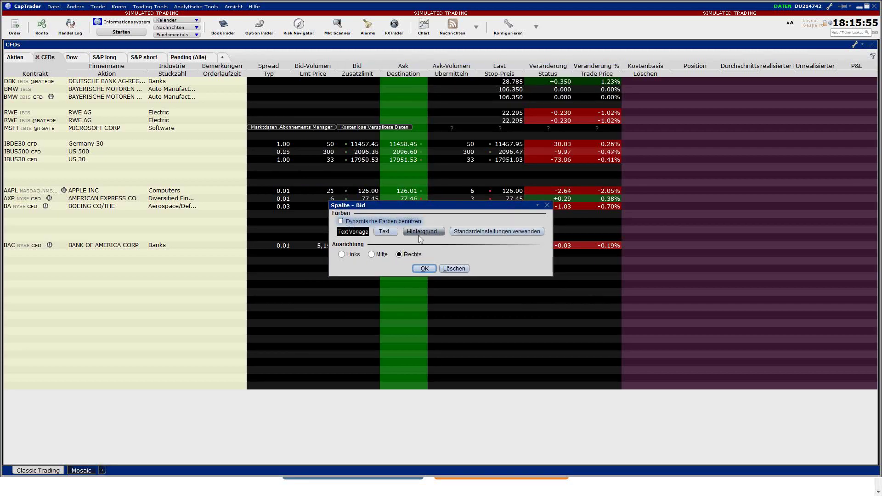
{"action": "left_click", "coordinate": [423, 232]}
{"action": "left_click", "coordinate": [429, 252]}
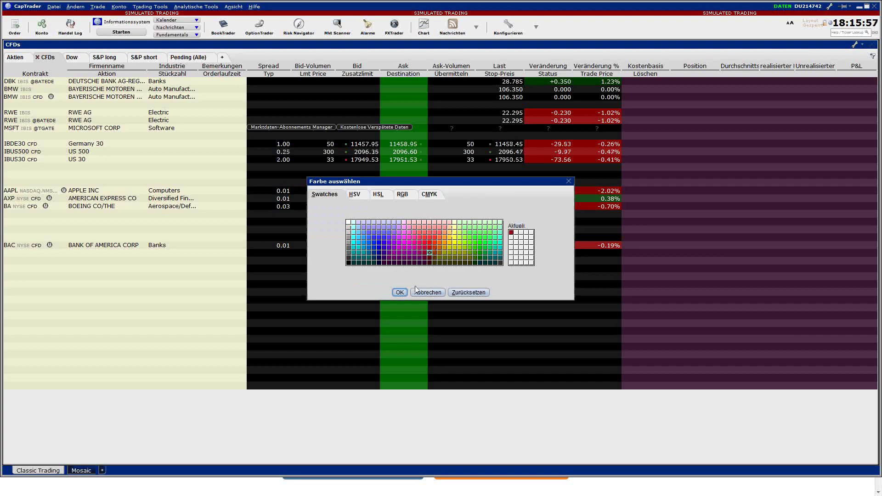
{"action": "left_click", "coordinate": [400, 292]}
{"action": "left_click", "coordinate": [426, 323]}
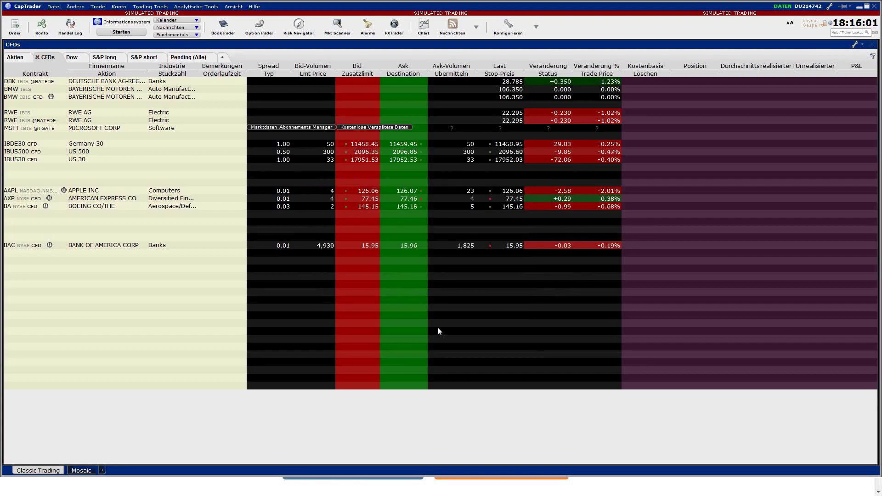
Create an unsent buy limit order for the Bank of America CFD and open its order presets in an enlarged configuration window.
{"action": "left_click", "coordinate": [409, 246]}
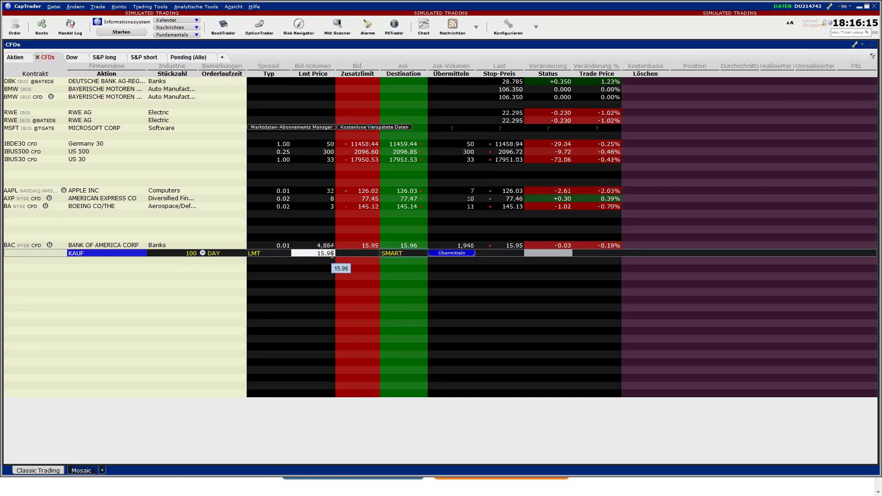
{"action": "right_click", "coordinate": [38, 253]}
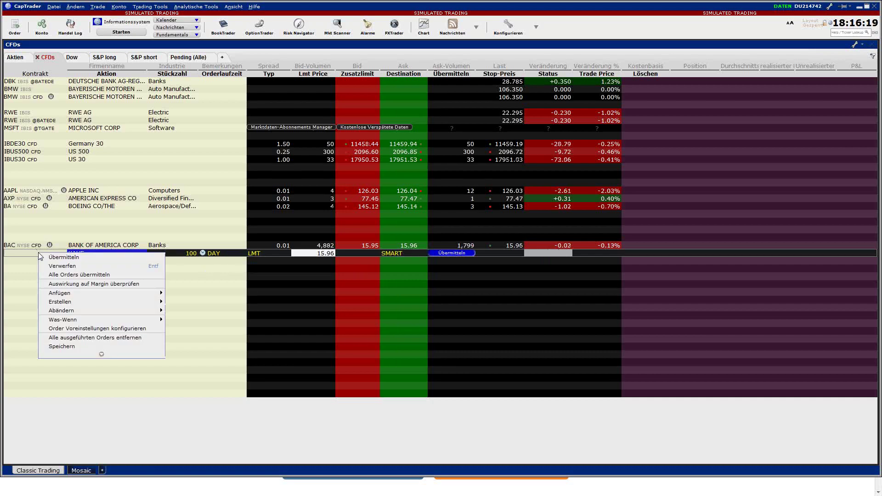
{"action": "left_click", "coordinate": [97, 329]}
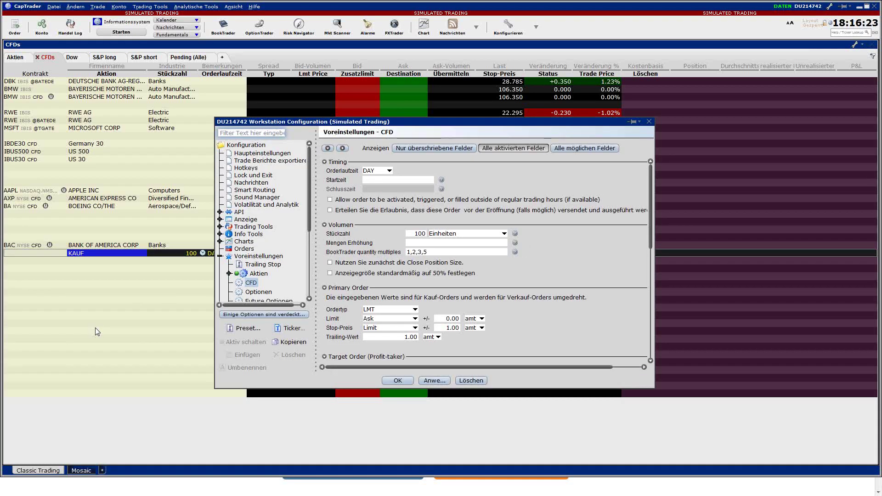
{"action": "left_click_drag", "start_coordinate": [219, 117], "coordinate": [219, 63]}
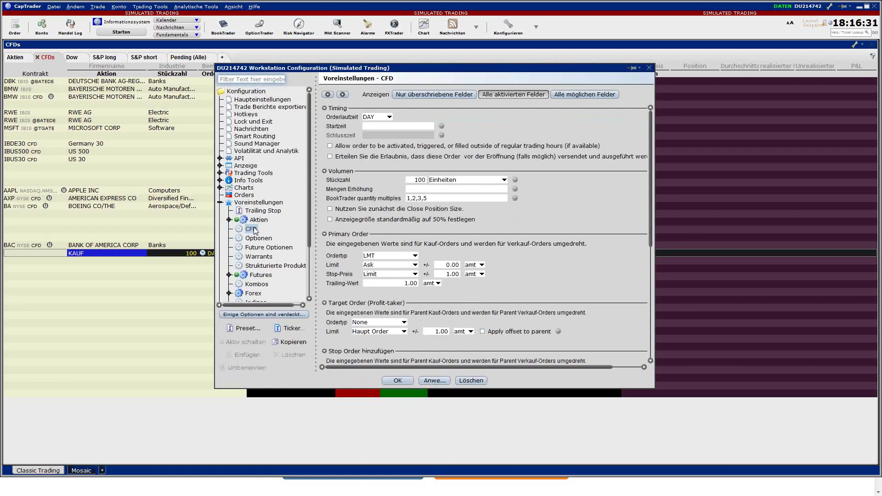
Set the CFD presets to a default quantity of 300 Einheiten and primary order type MKT, and save them.
{"action": "double_click", "coordinate": [417, 179]}
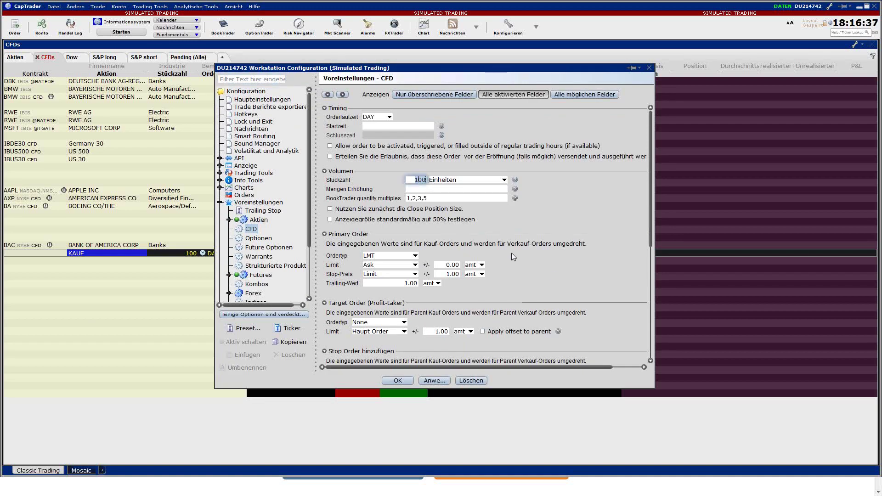
{"action": "type", "text": "50"}
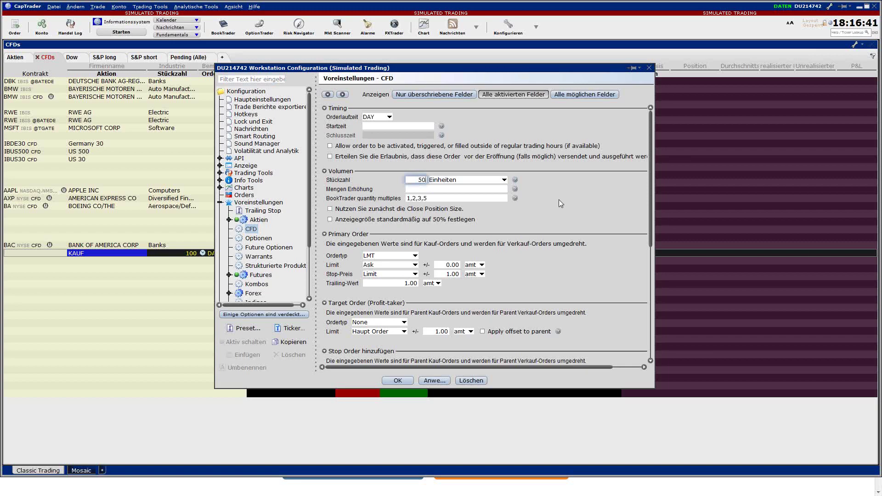
{"action": "key", "text": "BackSpace"}
{"action": "key", "text": "BackSpace"}
{"action": "type", "text": "300"}
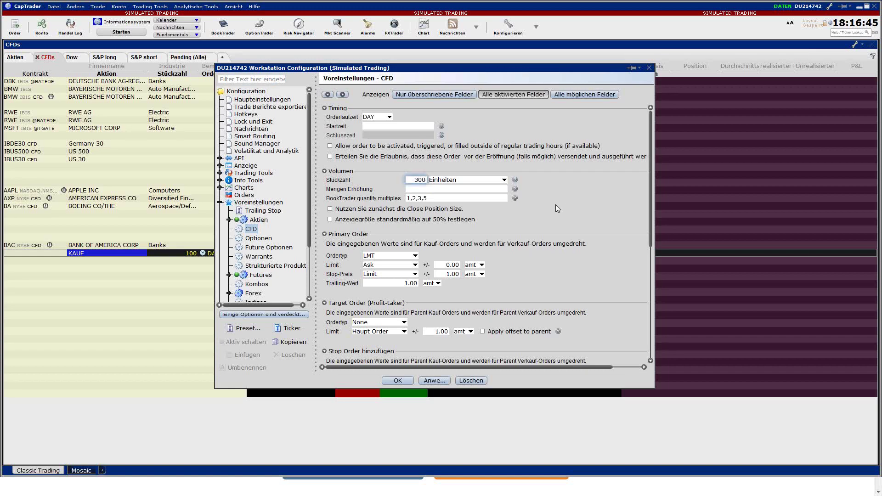
{"action": "left_click", "coordinate": [377, 256]}
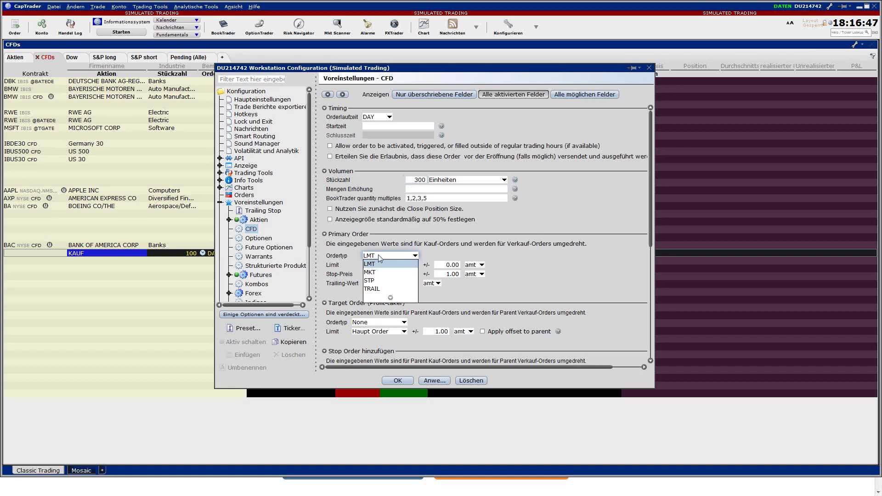
{"action": "left_click", "coordinate": [378, 272]}
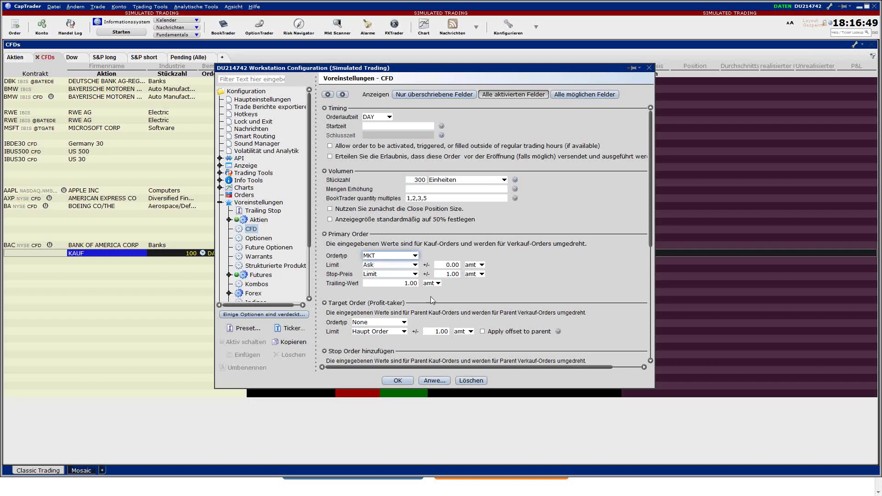
{"action": "left_click", "coordinate": [398, 381]}
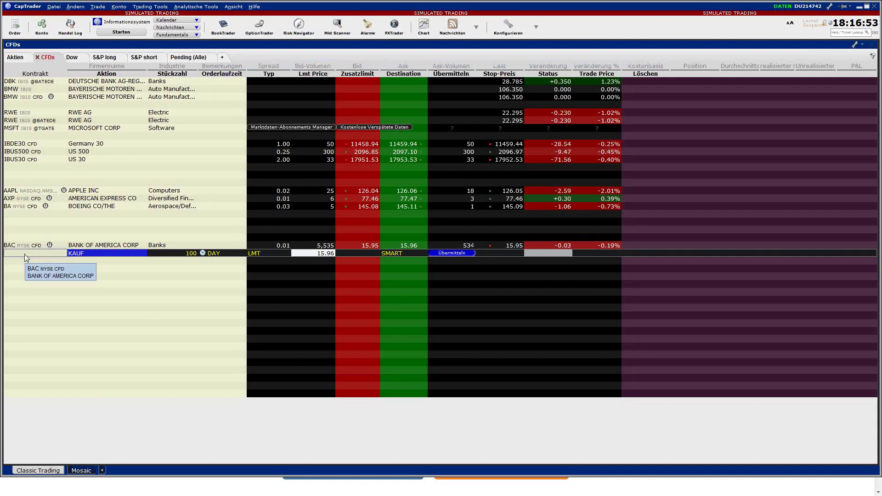
Discard the unsent Bank of America CFD buy order.
{"action": "left_click", "coordinate": [23, 254]}
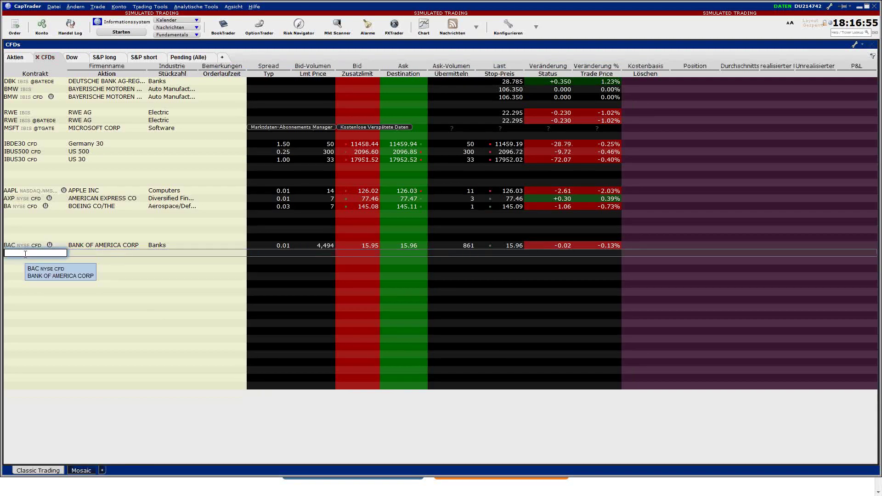
Submit a market buy order for 300 Bank of America CFDs and turn off future displays of the price-cap notice.
{"action": "left_click", "coordinate": [406, 247]}
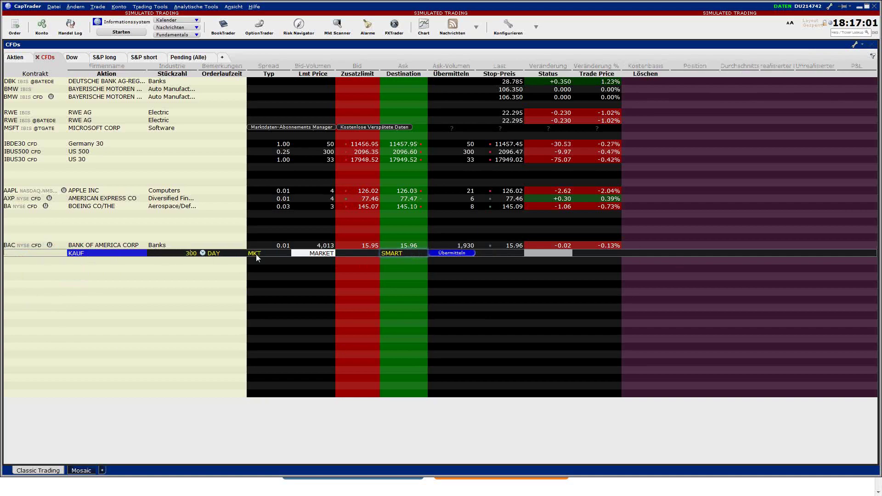
{"action": "left_click", "coordinate": [449, 253]}
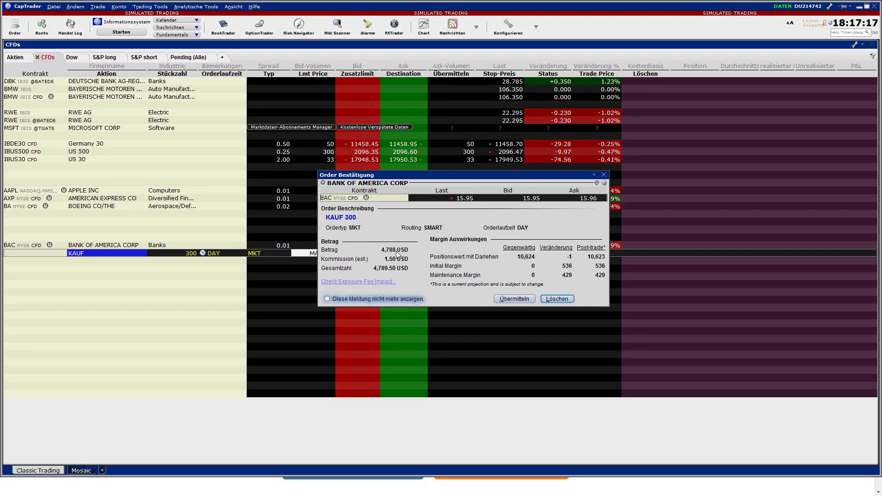
{"action": "left_click", "coordinate": [511, 300]}
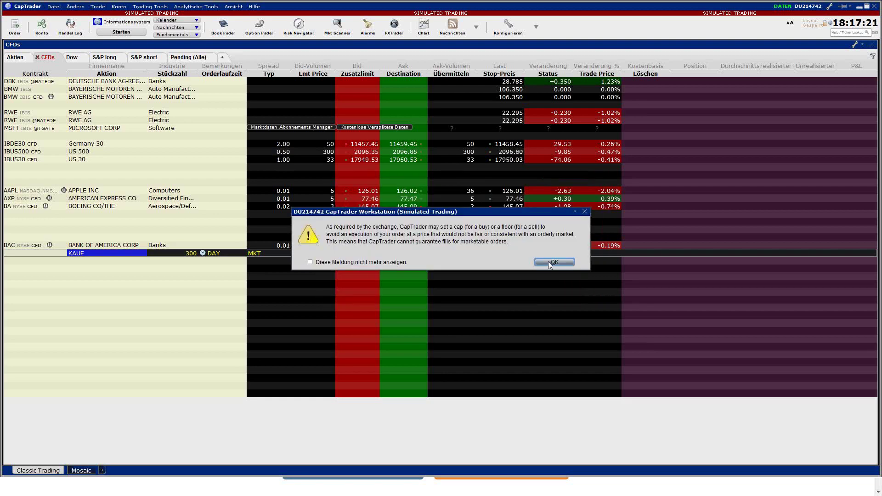
{"action": "left_click", "coordinate": [311, 262]}
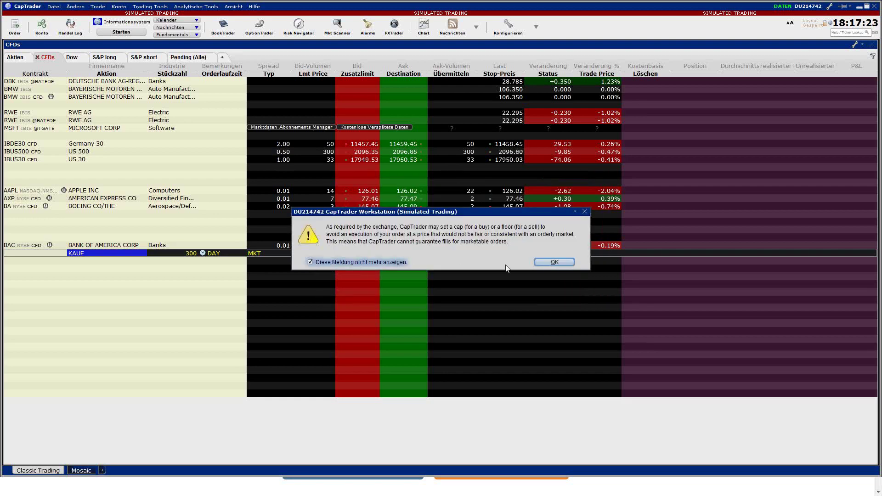
{"action": "left_click", "coordinate": [550, 261]}
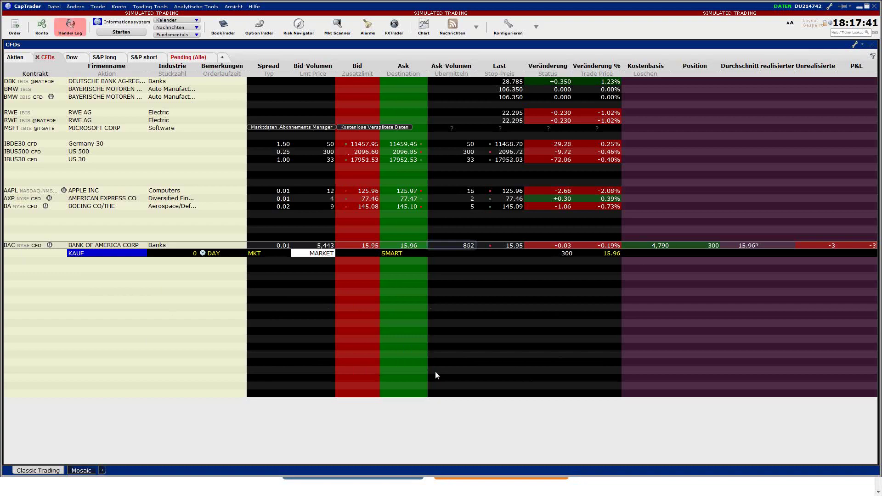
Review the trade log and the account window's balances, margin and portfolio, closing each window again.
{"action": "left_click", "coordinate": [70, 35]}
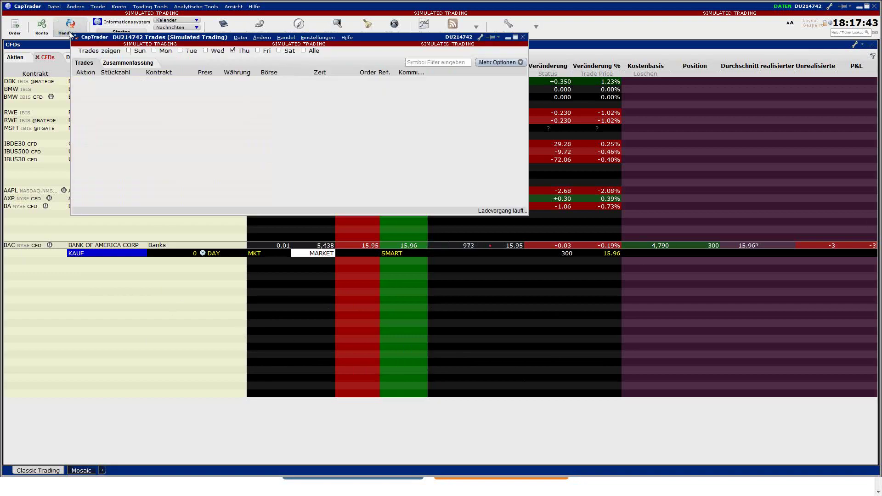
{"action": "left_click", "coordinate": [523, 38]}
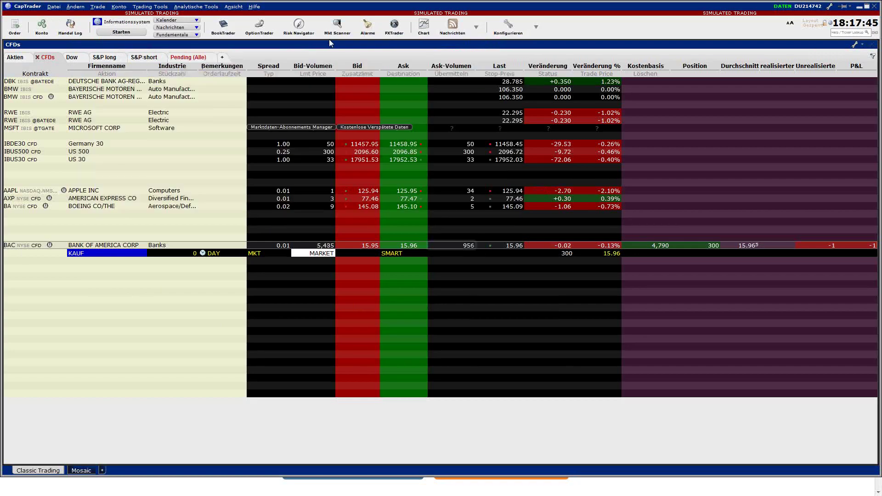
{"action": "left_click", "coordinate": [42, 26]}
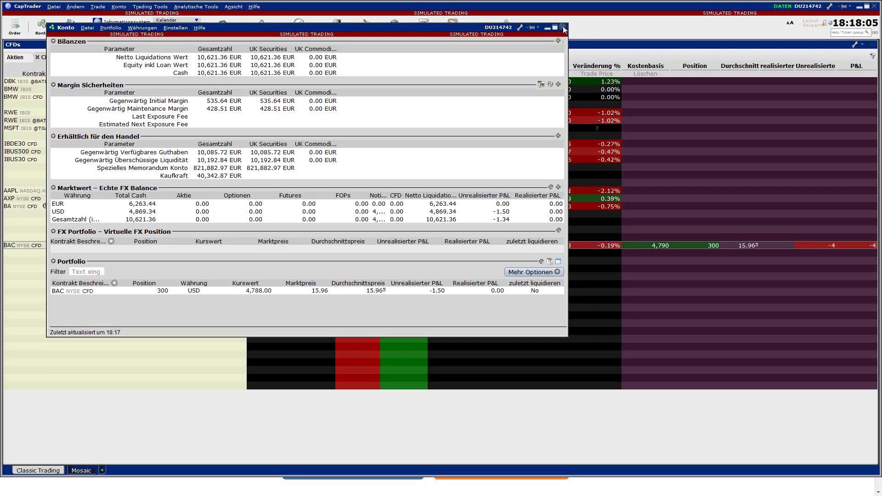
{"action": "left_click", "coordinate": [564, 28]}
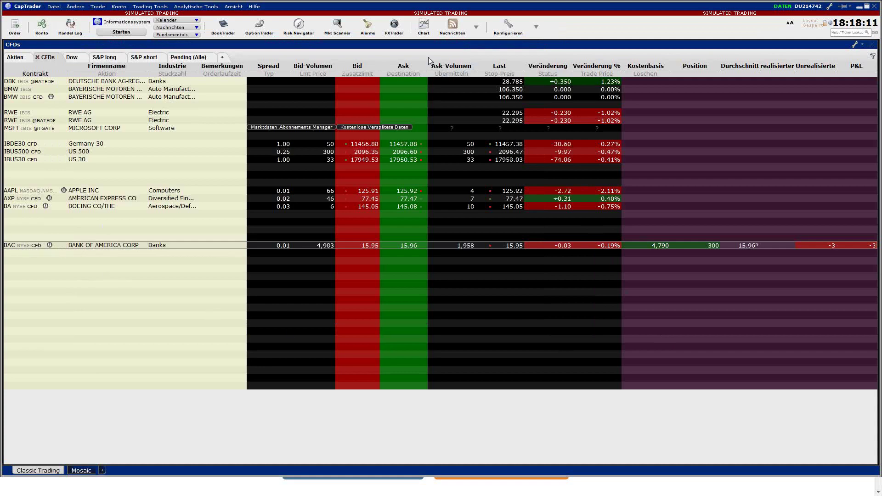
Open the chart for the Bank of America CFD and set it to 15-minute candles.
{"action": "left_click", "coordinate": [424, 26]}
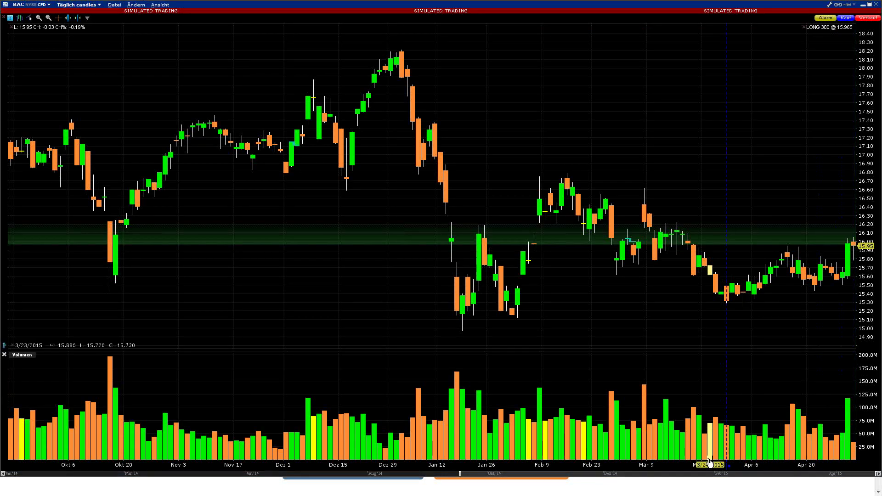
{"action": "scroll", "coordinate": [709, 461], "scroll_direction": "down", "scroll_amount": 5}
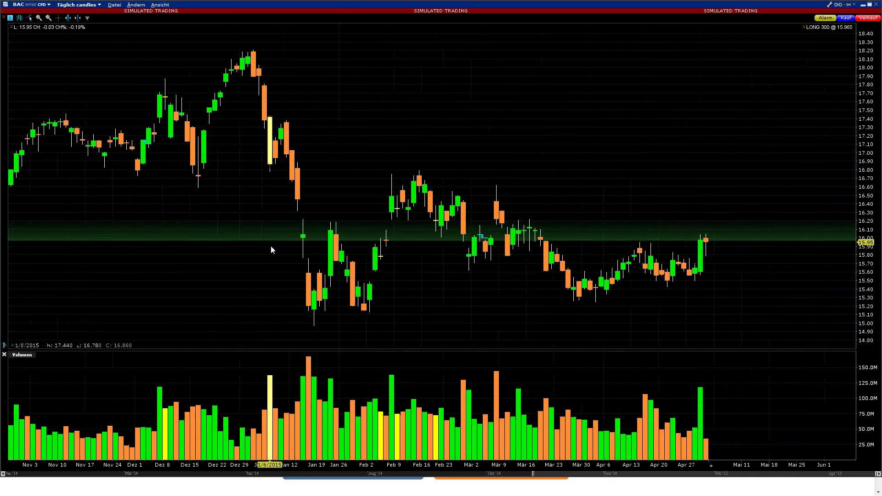
{"action": "left_click", "coordinate": [69, 5]}
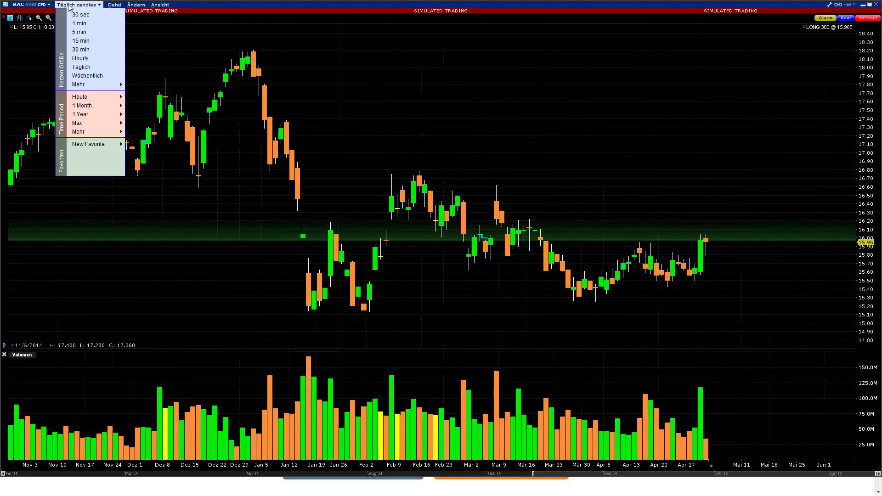
{"action": "left_click", "coordinate": [81, 42]}
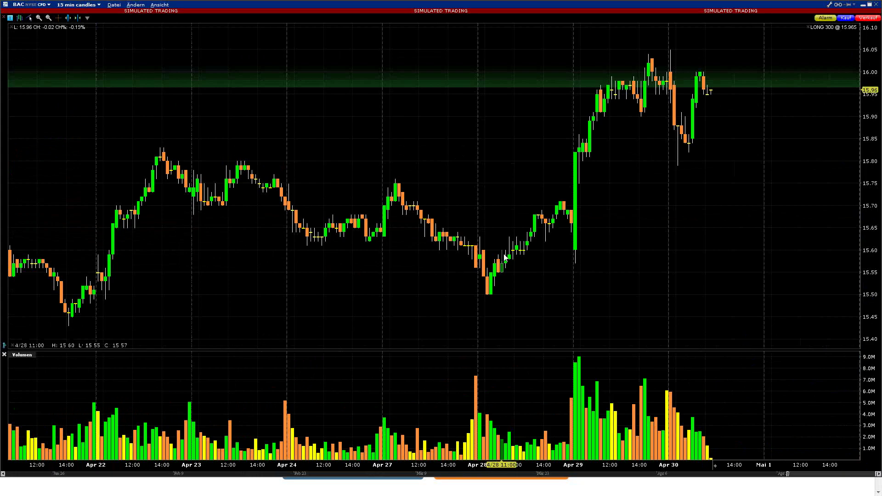
Create a sell order for 300 Bank of America CFDs from the chart at a price of 15.77.
{"action": "right_click", "coordinate": [729, 96]}
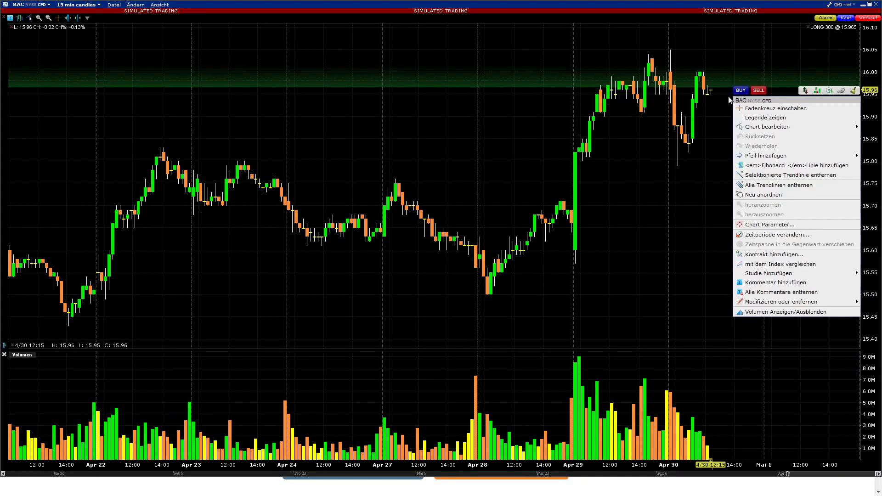
{"action": "left_click", "coordinate": [758, 91]}
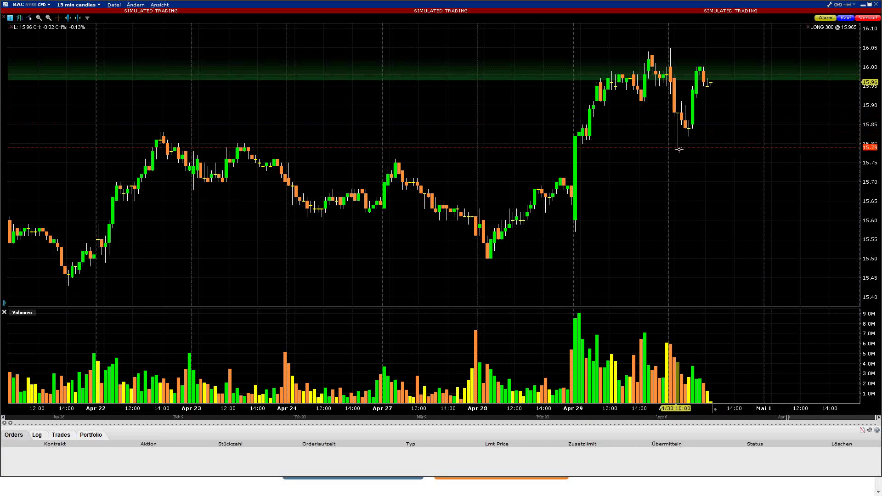
{"action": "left_click", "coordinate": [738, 157]}
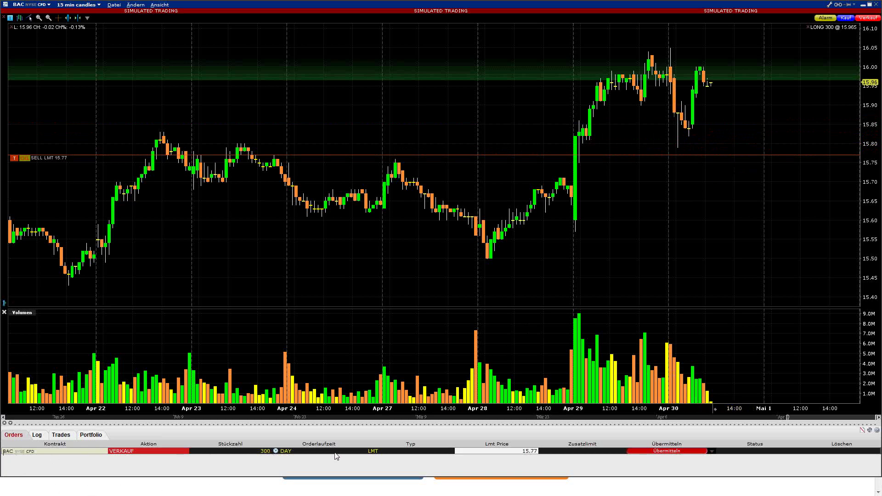
Change the sell order to type STP with its stop price at 15.77, and submit it.
{"action": "left_click", "coordinate": [373, 452]}
{"action": "left_click", "coordinate": [382, 432]}
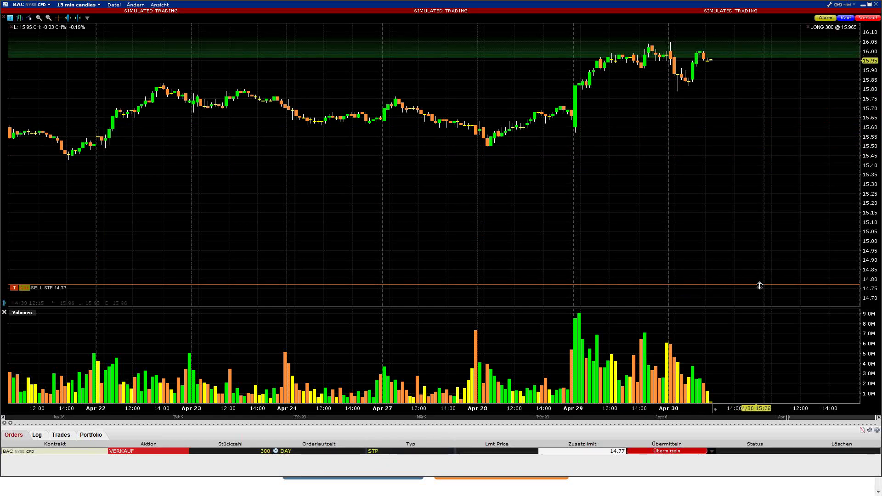
{"action": "left_click_drag", "start_coordinate": [759, 288], "coordinate": [770, 158]}
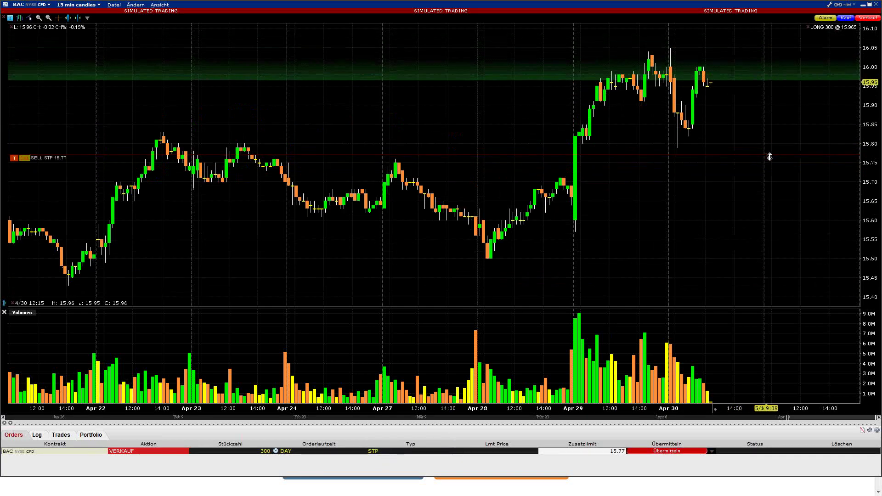
{"action": "left_click", "coordinate": [658, 453]}
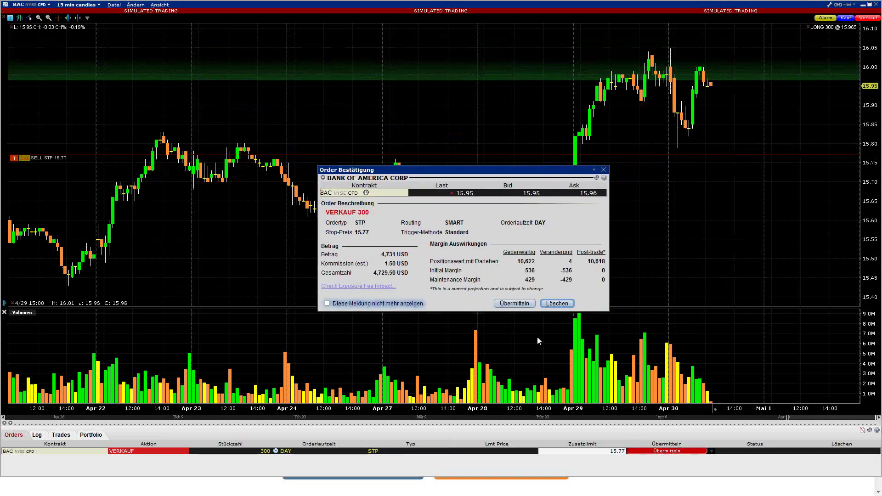
{"action": "left_click", "coordinate": [515, 303]}
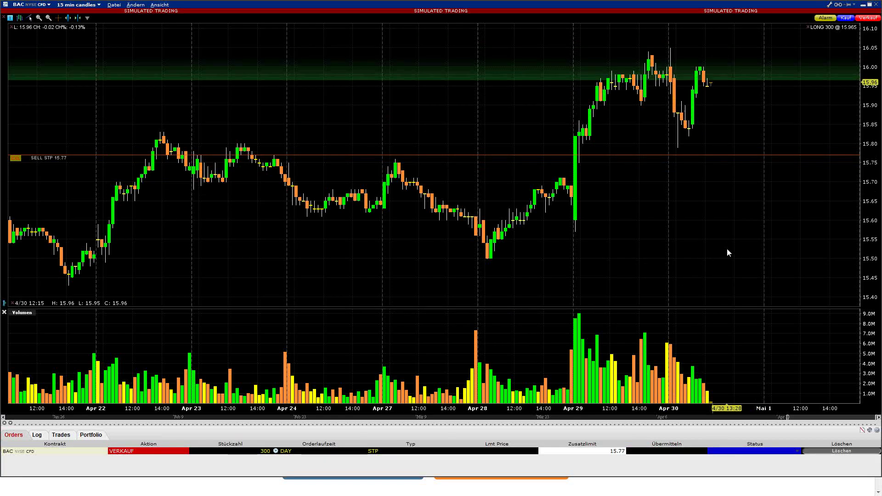
Change the stop order's time in force to GTC, transmit the update and acknowledge the automatic cancellation notice.
{"action": "left_click", "coordinate": [291, 452]}
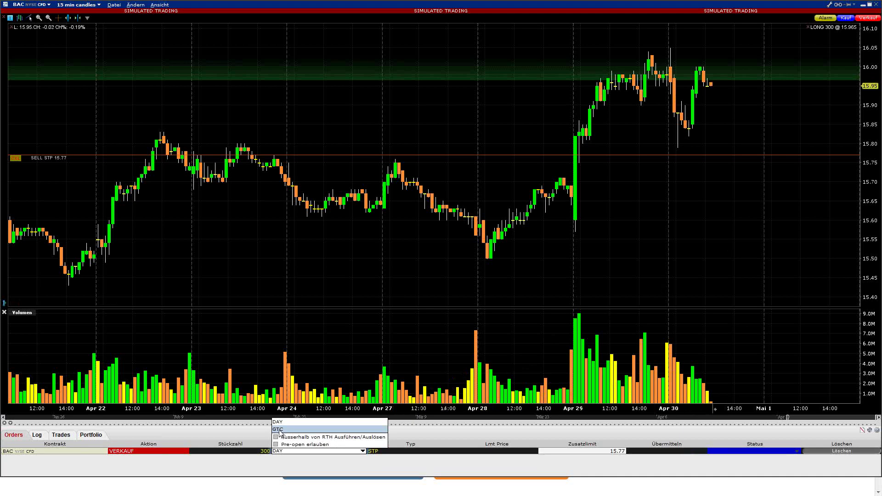
{"action": "left_click", "coordinate": [280, 430]}
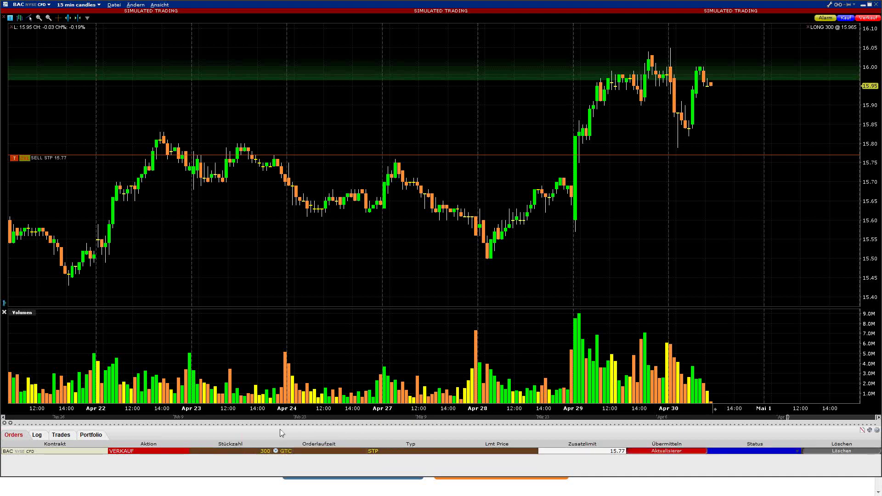
{"action": "left_click", "coordinate": [657, 452]}
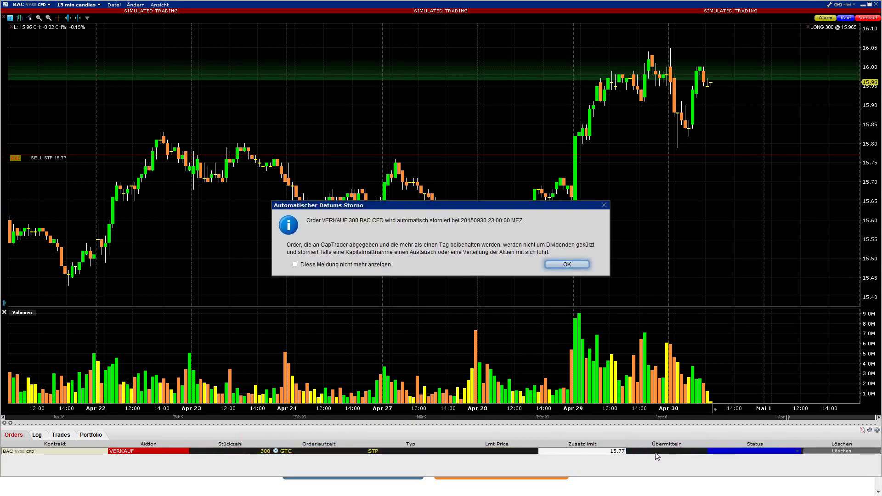
{"action": "left_click", "coordinate": [567, 266]}
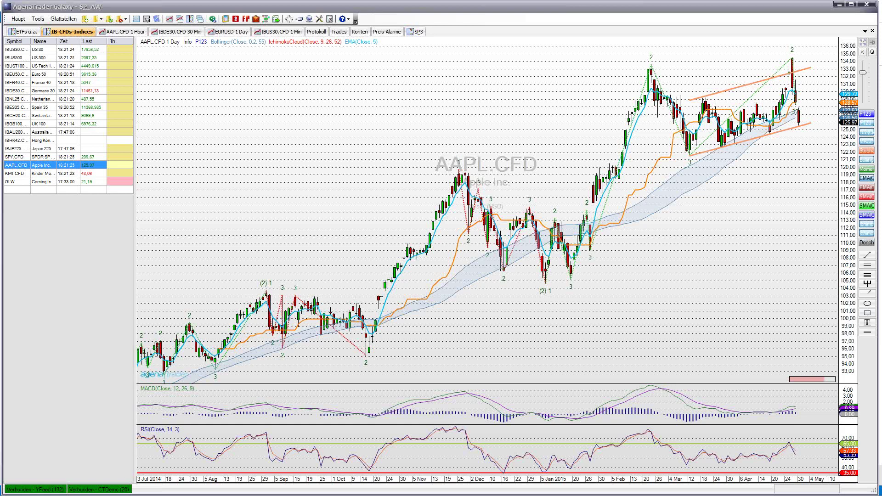
Switch to AgenaTrader and remove Bollinger, MACD and RSI from the daily AAPL.CFD chart, trying Stochastics in between.
{"action": "mouse_move", "coordinate": [563, 320]}
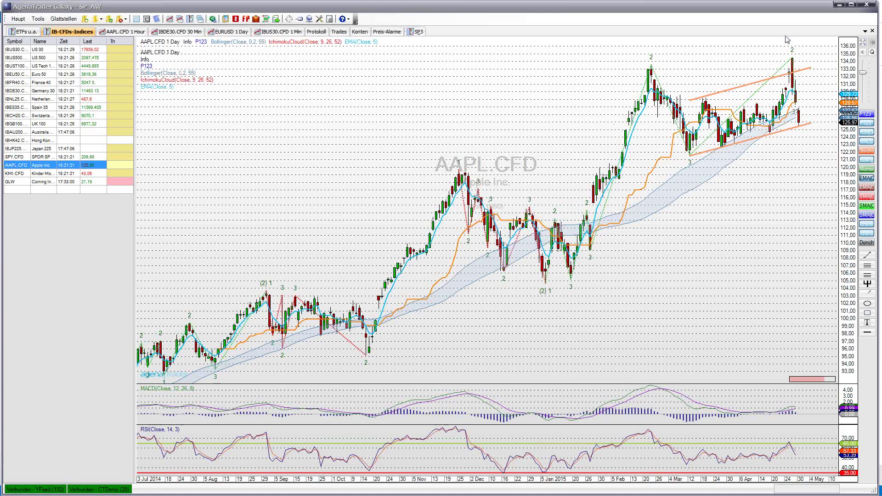
{"action": "mouse_move", "coordinate": [754, 88]}
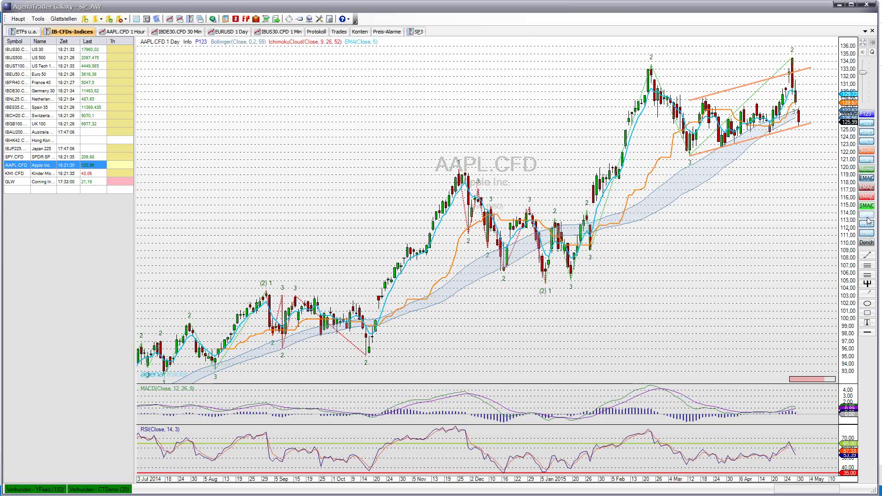
{"action": "left_click", "coordinate": [867, 160]}
{"action": "left_click", "coordinate": [867, 152]}
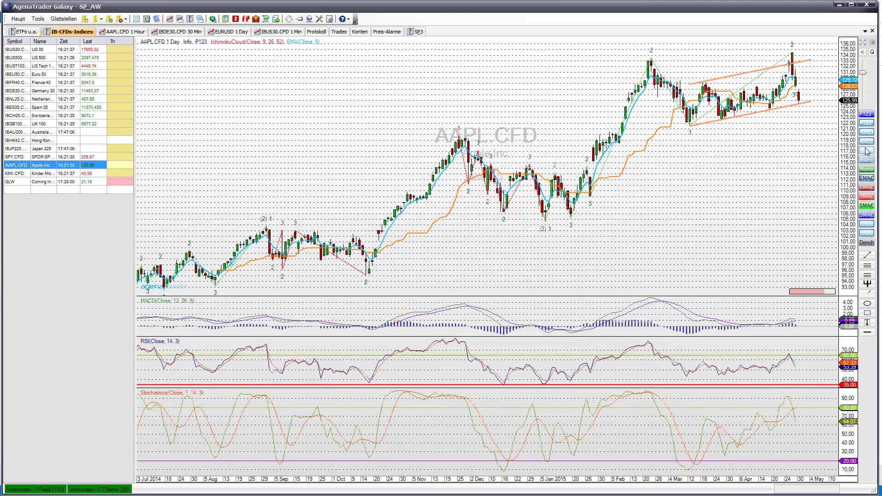
{"action": "left_click", "coordinate": [867, 151]}
{"action": "left_click", "coordinate": [867, 141]}
{"action": "left_click", "coordinate": [867, 133]}
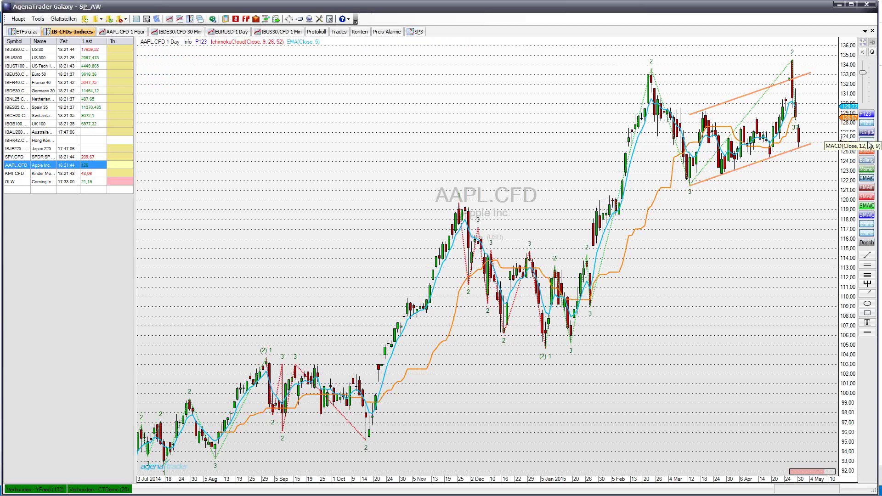
Try moving-average overlays on the AAPL.CFD chart, including SMA 9 and SMA 18, and take them off again.
{"action": "left_click", "coordinate": [867, 188]}
{"action": "left_click", "coordinate": [869, 207]}
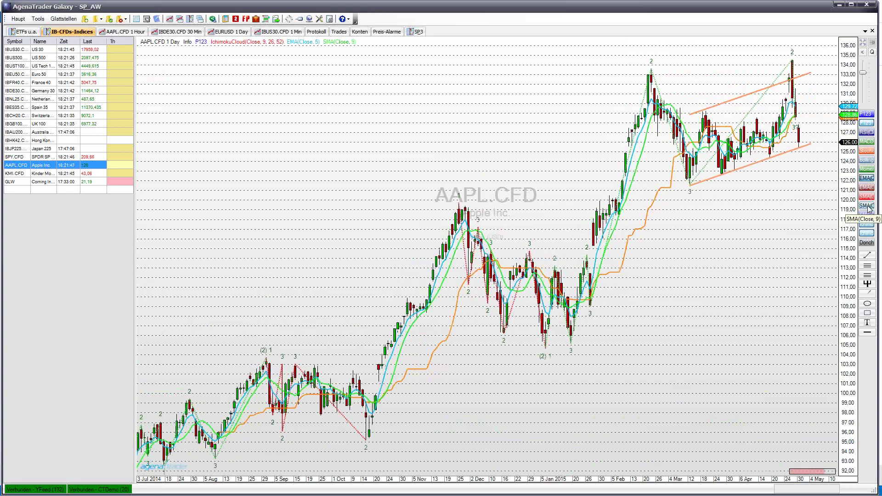
{"action": "left_click", "coordinate": [868, 216]}
{"action": "left_click", "coordinate": [868, 197]}
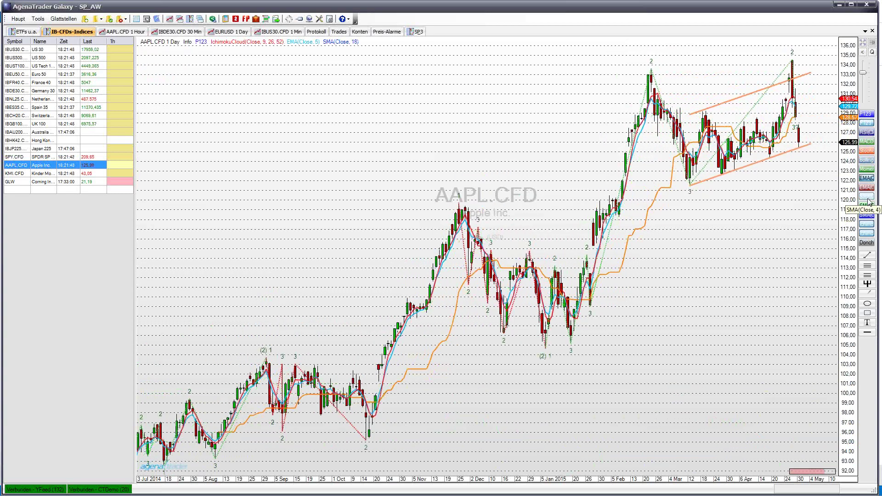
{"action": "left_click", "coordinate": [869, 208]}
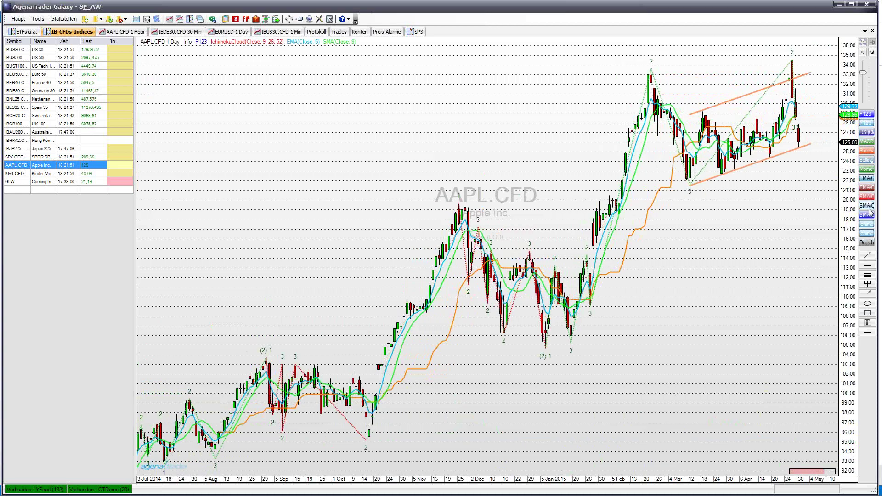
{"action": "left_click", "coordinate": [869, 209]}
Add the Momentum (Close, 38) and Bollinger (Close, 0.2, 55) indicators to the AAPL.CFD chart.
{"action": "left_click", "coordinate": [866, 170]}
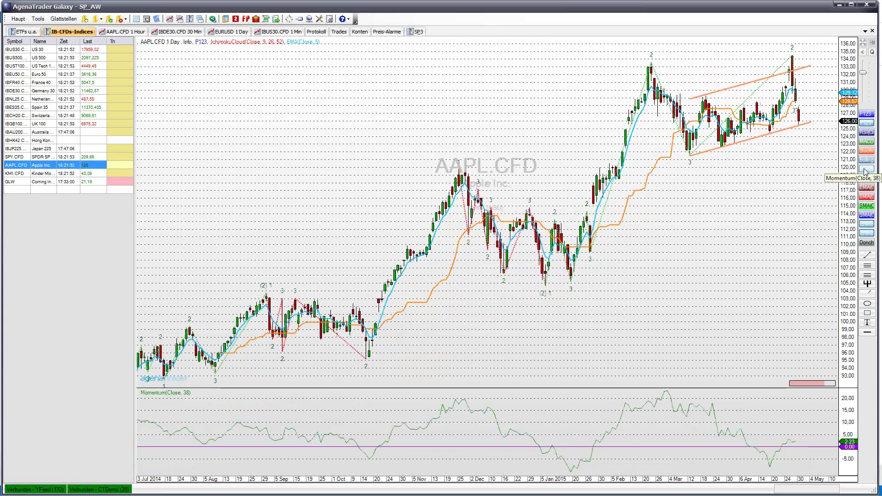
{"action": "left_click", "coordinate": [866, 170]}
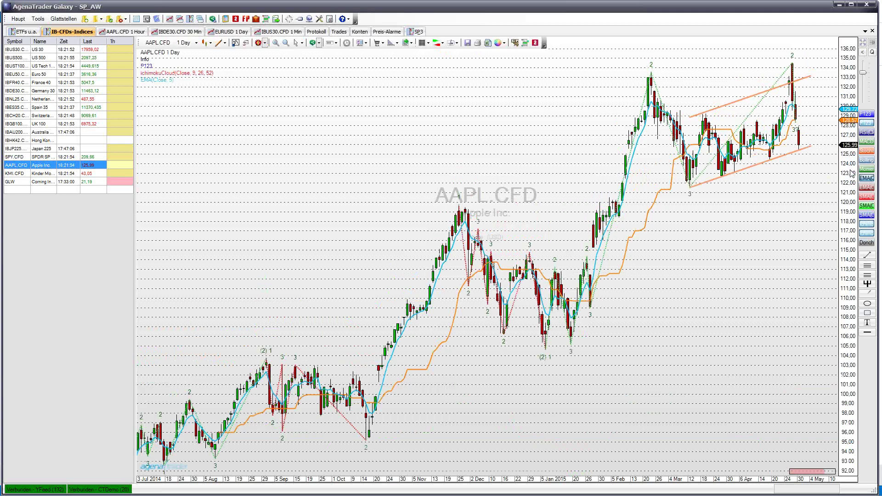
{"action": "left_click", "coordinate": [867, 170]}
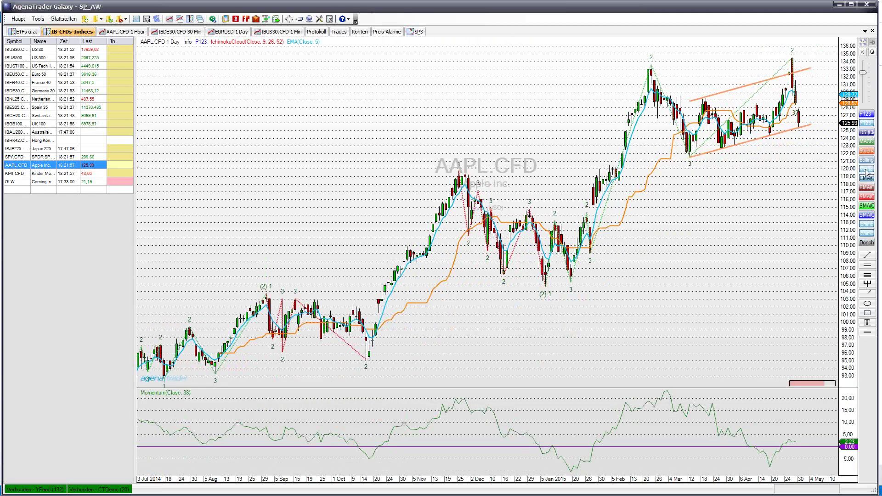
{"action": "left_click", "coordinate": [867, 160]}
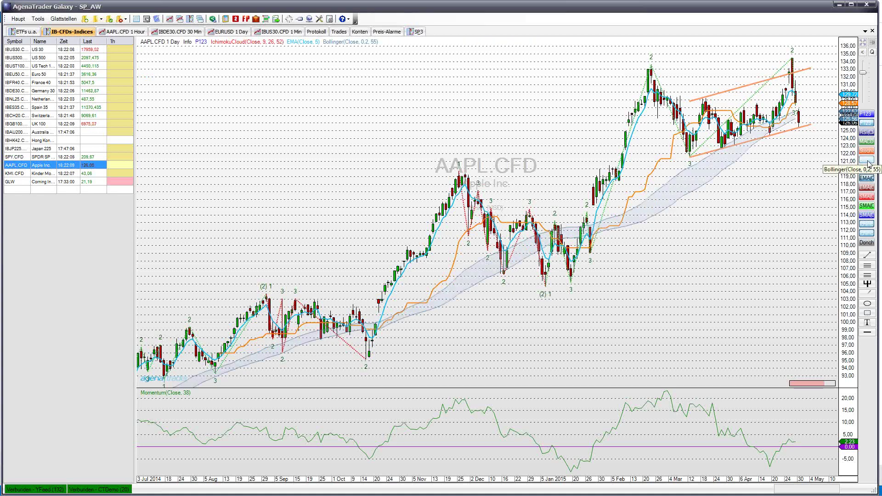
Try the MACD (Close, 12, 26, 9) indicator on the daily AAPL.CFD chart and take it off again.
{"action": "mouse_move", "coordinate": [844, 158]}
{"action": "left_click", "coordinate": [867, 141]}
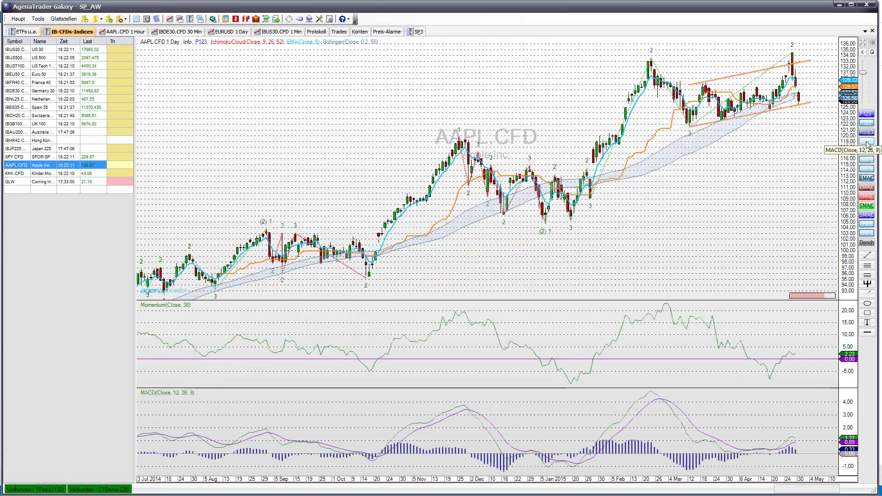
{"action": "left_click", "coordinate": [867, 136]}
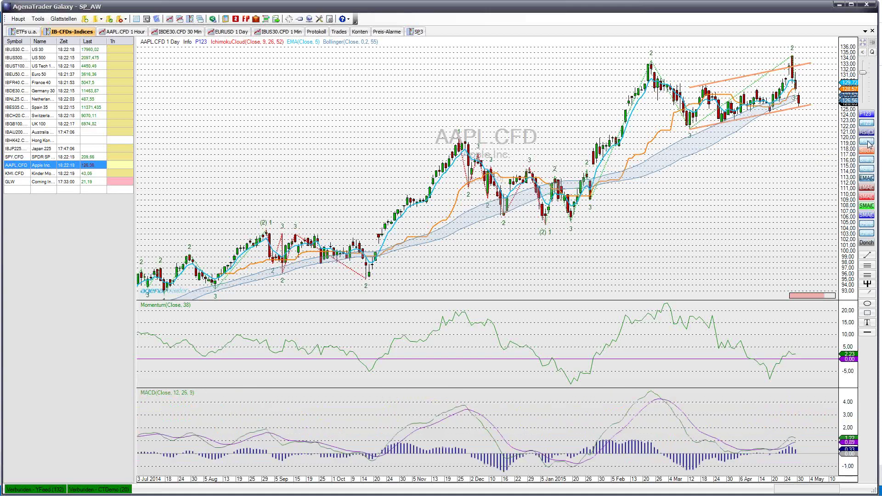
{"action": "left_click", "coordinate": [868, 142]}
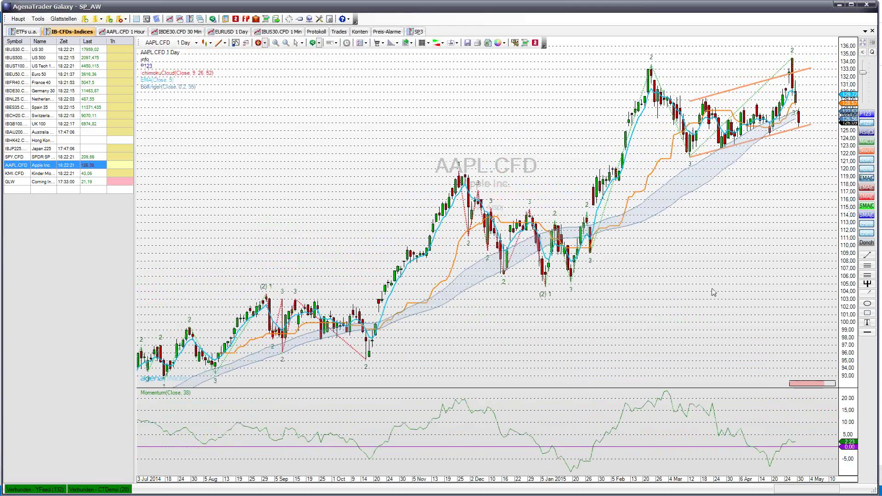
Examine the chart's available indicators, viewing the settings of ATR and BOP, and leave without adding any.
{"action": "left_click", "coordinate": [236, 42]}
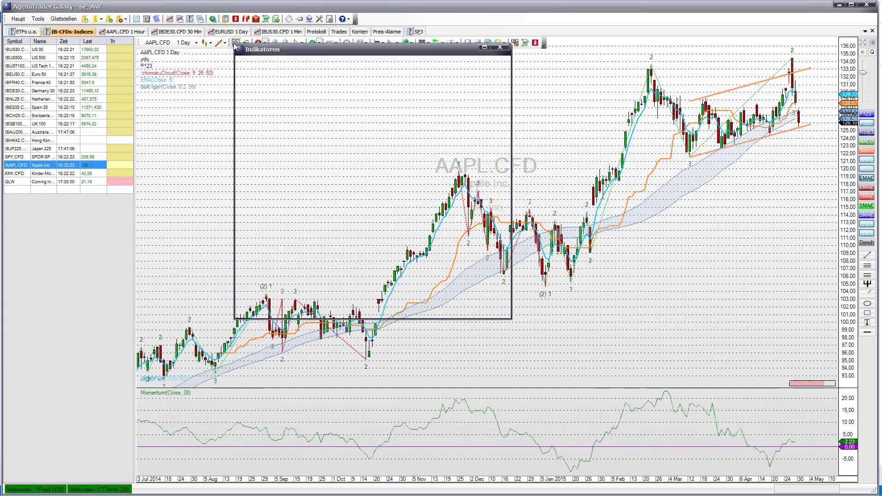
{"action": "left_click", "coordinate": [240, 72]}
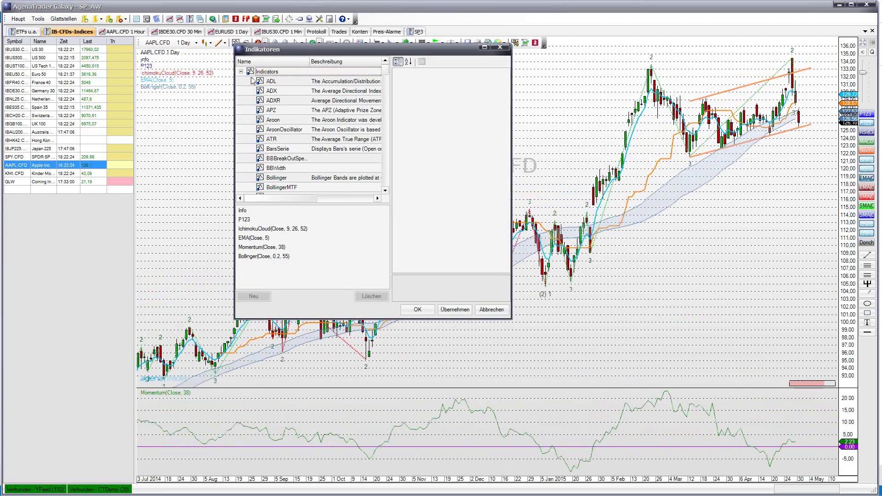
{"action": "left_click", "coordinate": [276, 139]}
{"action": "scroll", "coordinate": [276, 139], "scroll_direction": "down", "scroll_amount": 4}
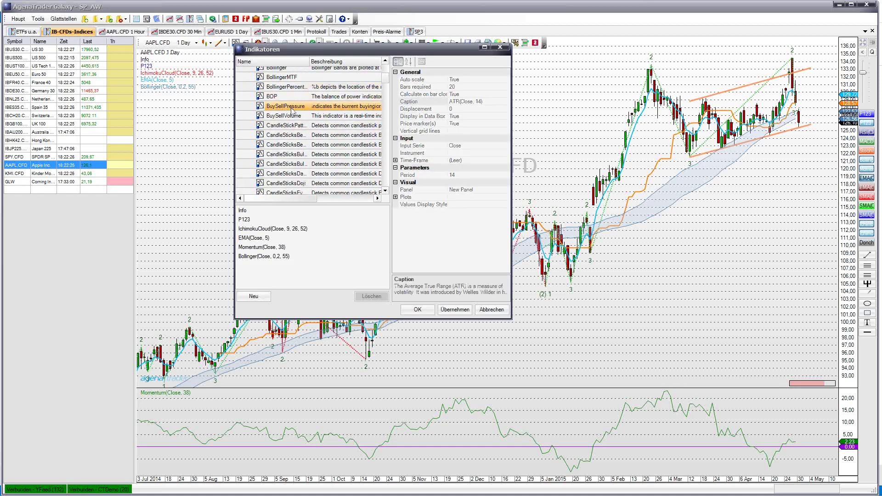
{"action": "left_click", "coordinate": [276, 97]}
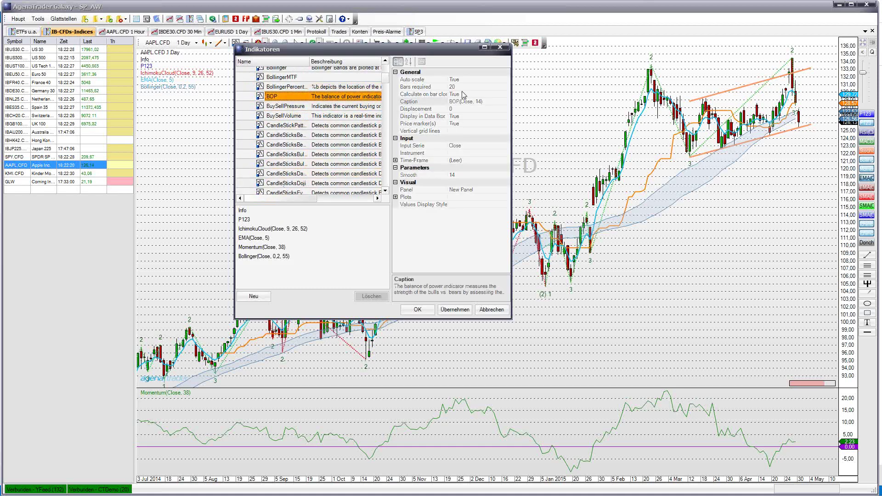
{"action": "left_click", "coordinate": [501, 48]}
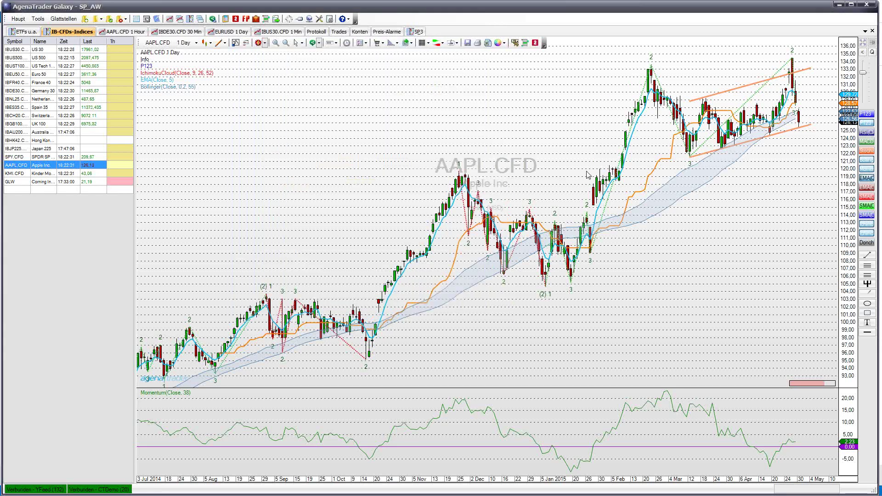
Try a second P123 trend overlay on the AAPL.CFD chart and remove all P123 overlays from it.
{"action": "left_click", "coordinate": [870, 124]}
{"action": "left_click", "coordinate": [868, 129]}
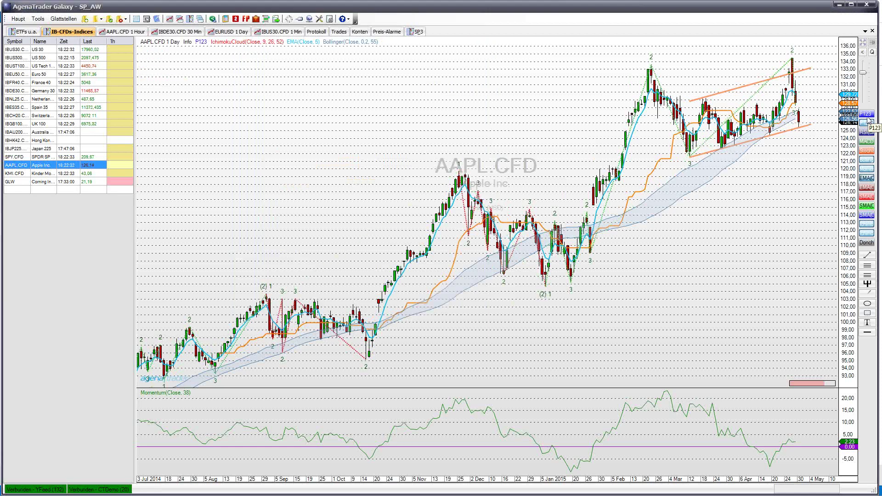
{"action": "left_click", "coordinate": [866, 131]}
{"action": "left_click", "coordinate": [865, 132]}
{"action": "left_click", "coordinate": [864, 131]}
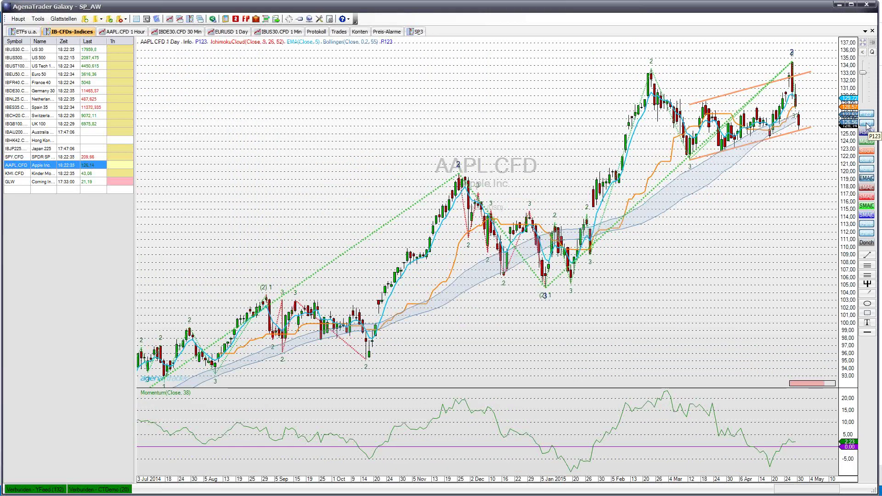
{"action": "left_click", "coordinate": [869, 118]}
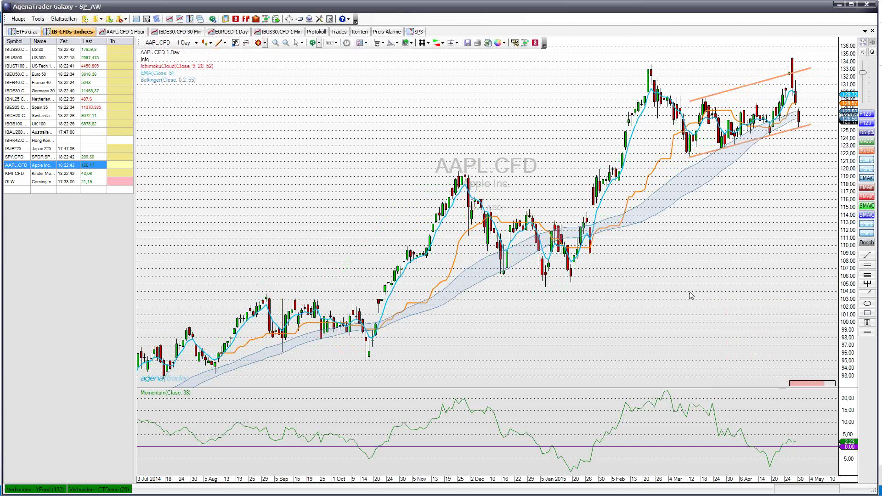
Examine the AAPL.CFD daily candles against the orange trend channel, Bollinger band and Momentum at different time spans.
{"action": "scroll", "coordinate": [691, 295], "scroll_direction": "up", "scroll_amount": 5}
{"action": "scroll", "coordinate": [691, 295], "scroll_direction": "up", "scroll_amount": 5}
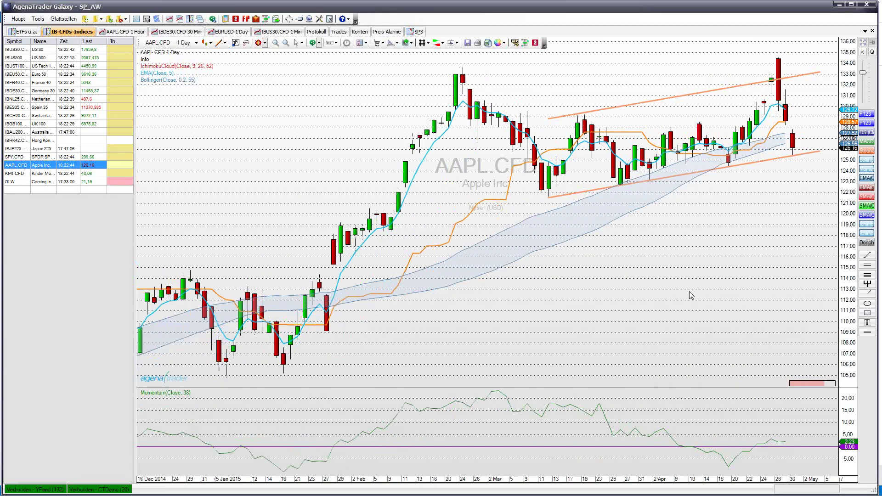
{"action": "scroll", "coordinate": [691, 295], "scroll_direction": "down", "scroll_amount": 3}
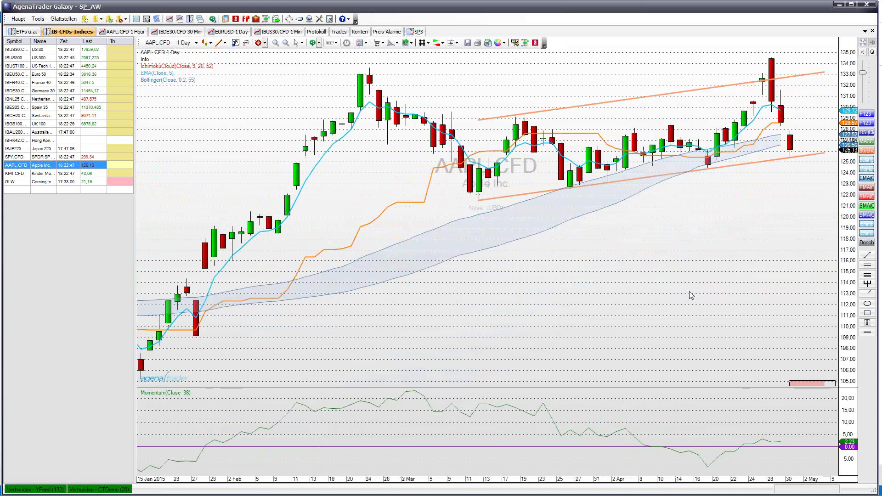
{"action": "scroll", "coordinate": [690, 295], "scroll_direction": "up", "scroll_amount": 2}
{"action": "scroll", "coordinate": [691, 295], "scroll_direction": "down", "scroll_amount": 1}
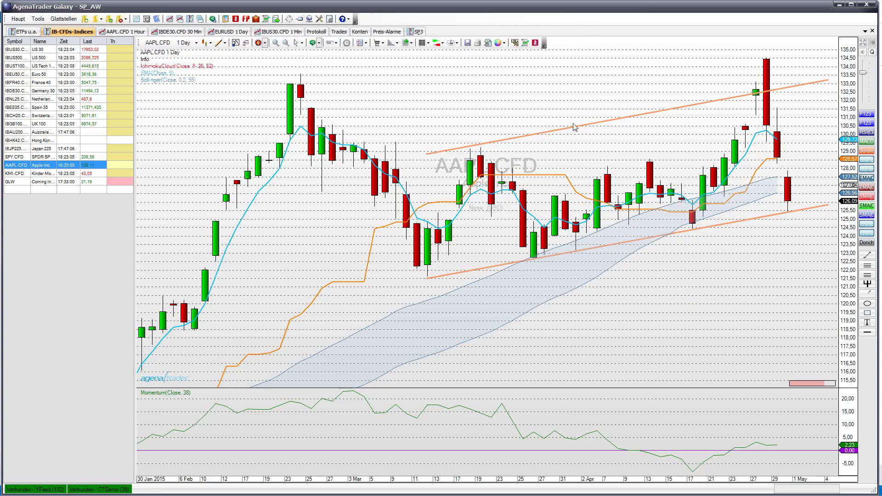
{"action": "scroll", "coordinate": [583, 325], "scroll_direction": "down", "scroll_amount": 3}
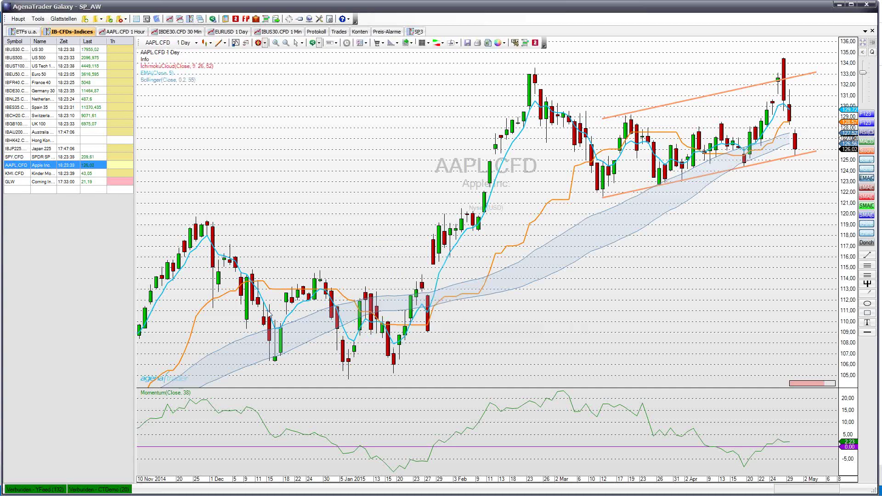
{"action": "mouse_move", "coordinate": [376, 239]}
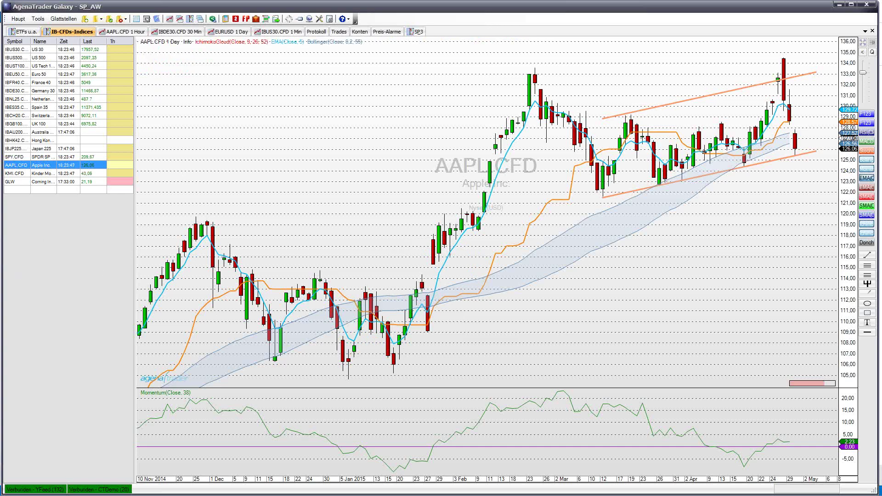
{"action": "scroll", "coordinate": [245, 237], "scroll_direction": "down", "scroll_amount": 1}
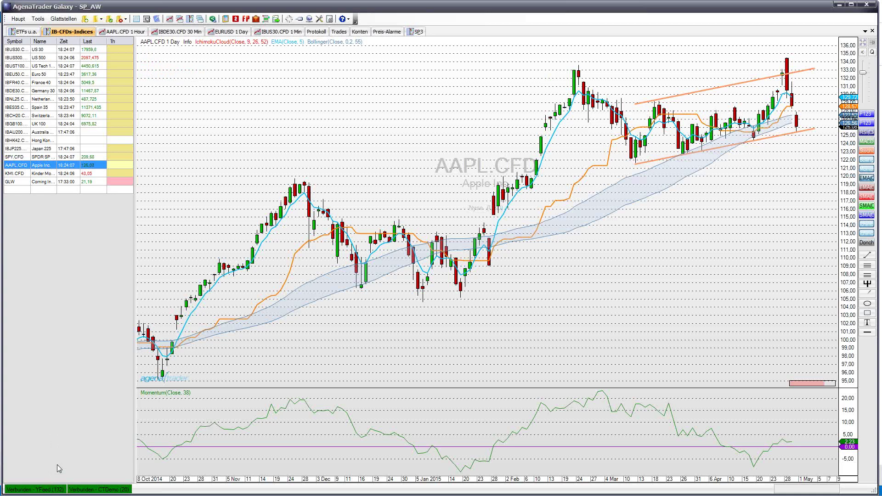
{"action": "mouse_move", "coordinate": [565, 172]}
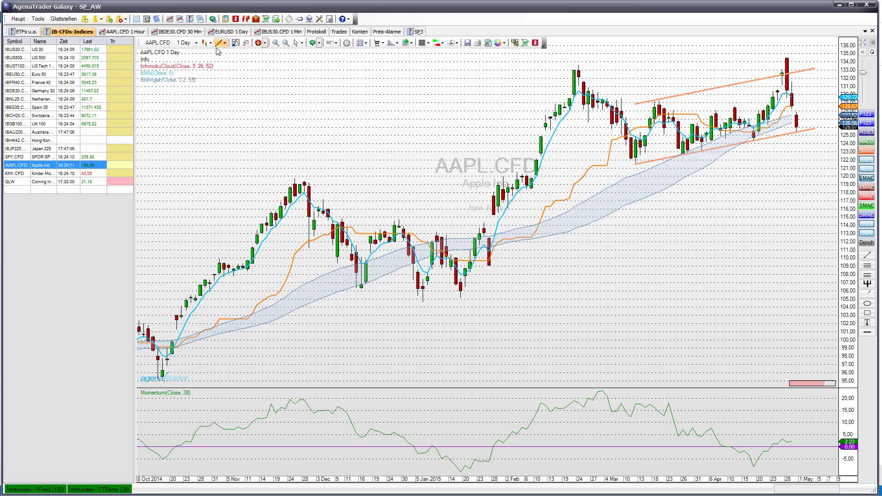
Show the SP3 watchlist workspace and widen its instrument list and Name column so company names and signals are readable.
{"action": "left_click", "coordinate": [415, 31]}
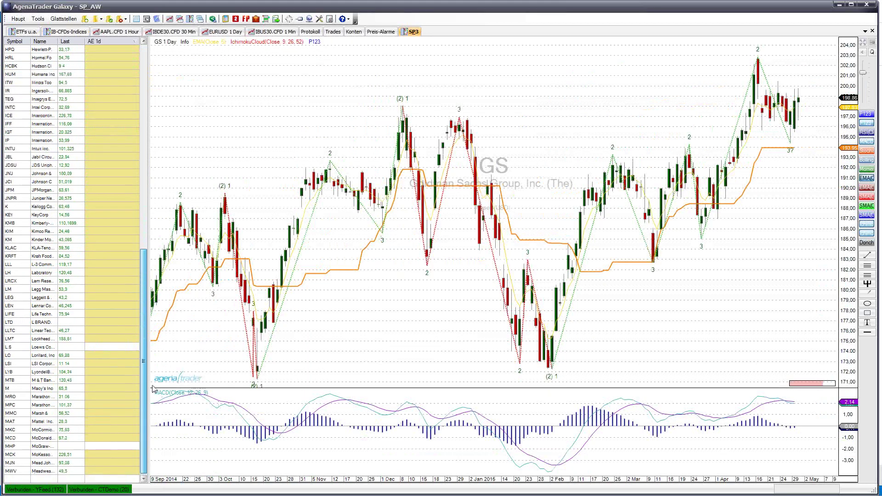
{"action": "mouse_move", "coordinate": [166, 108]}
{"action": "left_click_drag", "start_coordinate": [148, 110], "coordinate": [199, 110]}
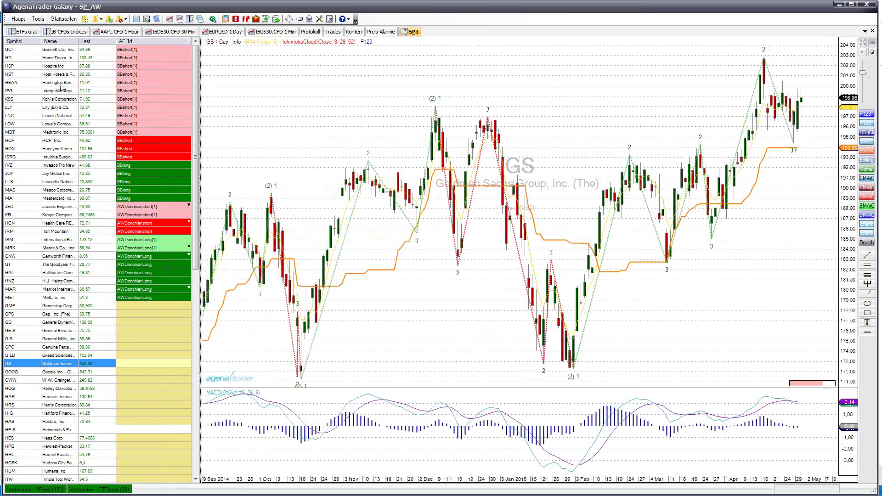
{"action": "left_click_drag", "start_coordinate": [79, 41], "coordinate": [91, 42]}
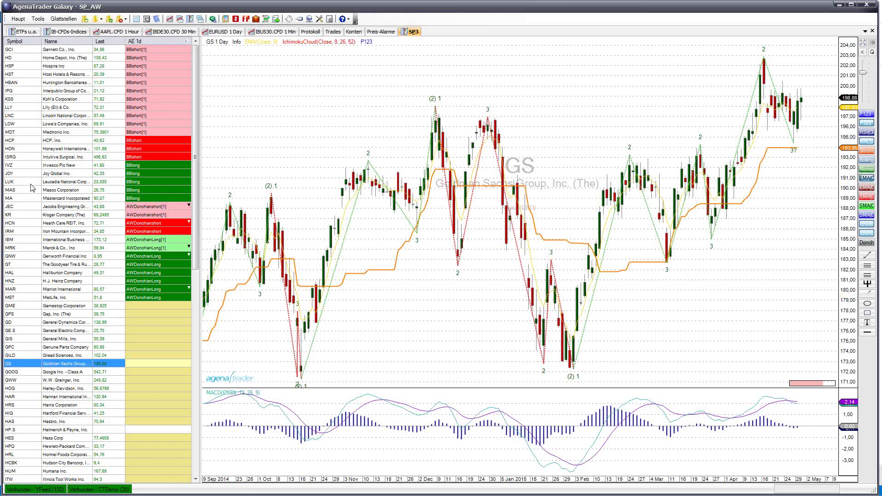
Load the Mastercard (MA) daily chart from the SP3 list and remove the P123 overlays, trying a second one in between.
{"action": "left_click", "coordinate": [20, 198]}
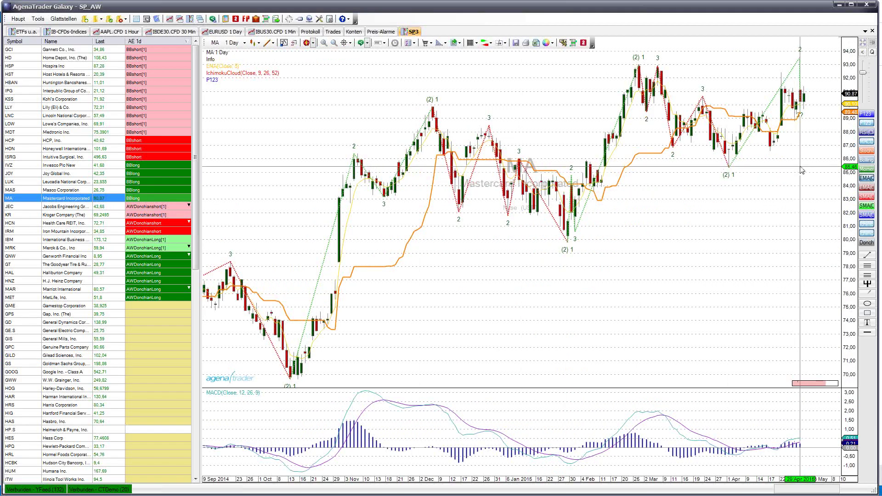
{"action": "left_click", "coordinate": [867, 115]}
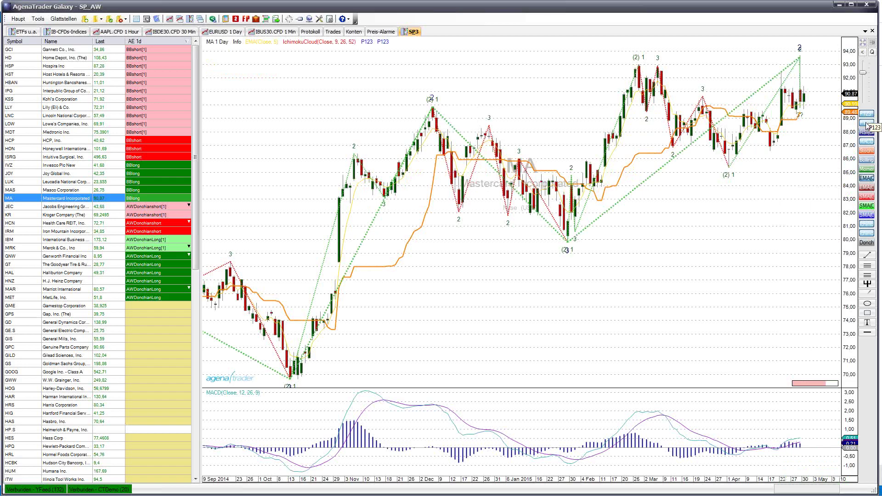
{"action": "left_click", "coordinate": [868, 116]}
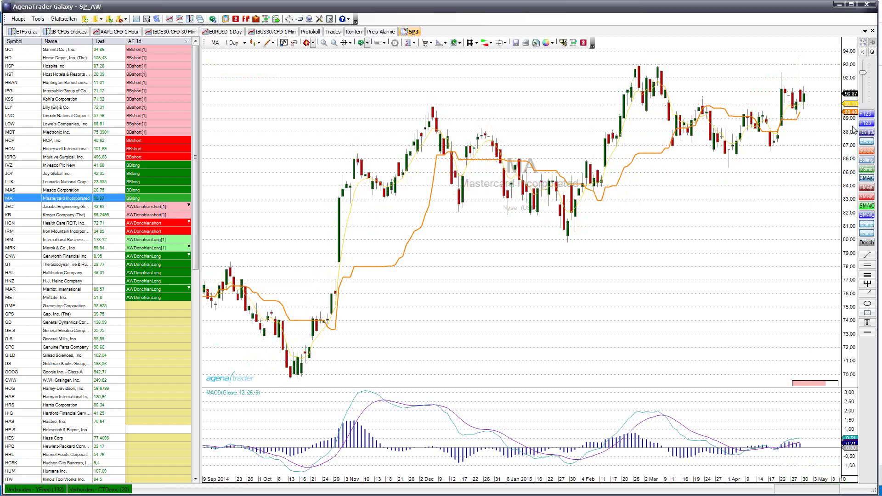
Replace the Ichimoku overlay on the MA chart with Bollinger (Close, 0.2, 55).
{"action": "left_click", "coordinate": [867, 226]}
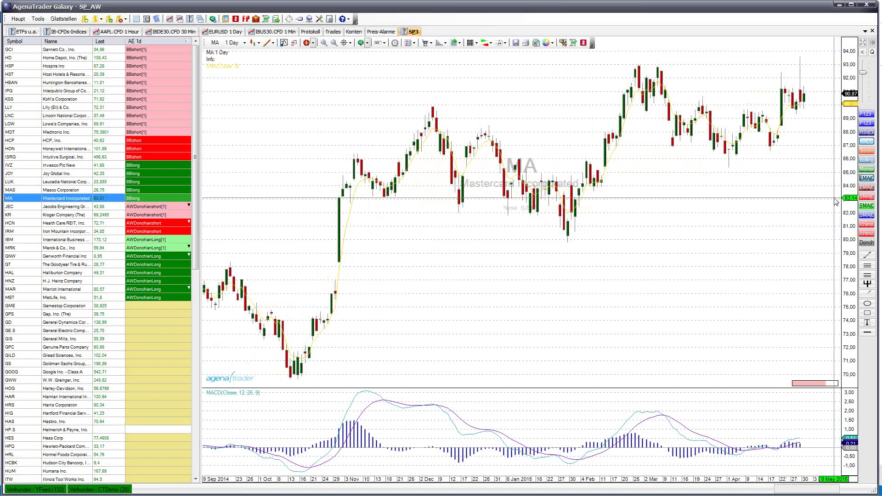
{"action": "left_click", "coordinate": [868, 160]}
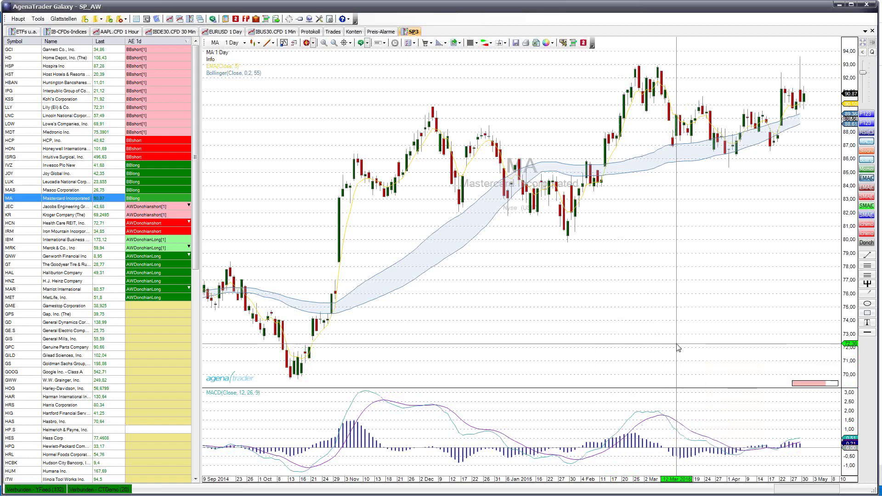
{"action": "scroll", "coordinate": [679, 348], "scroll_direction": "up", "scroll_amount": 2}
{"action": "scroll", "coordinate": [732, 349], "scroll_direction": "down", "scroll_amount": 2}
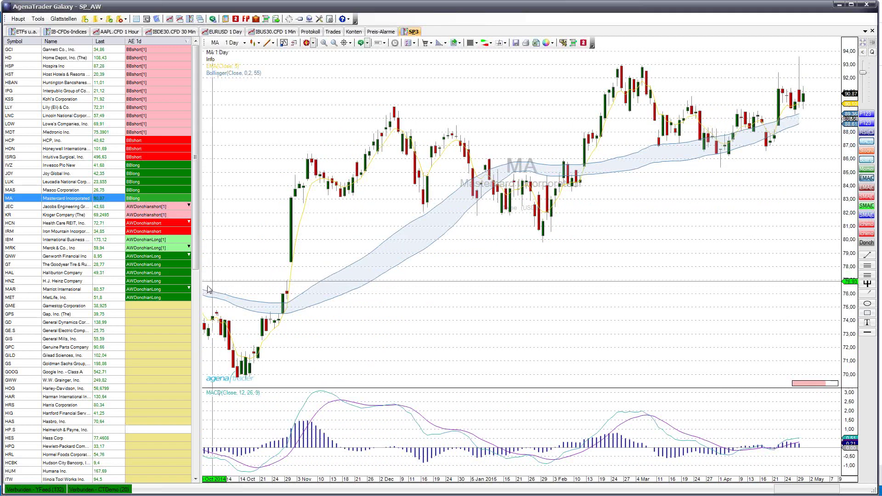
Review the daily charts in the SP3 list from Harman International (HAR) through Hasbro (HAS) against the Bollinger band.
{"action": "left_click_drag", "start_coordinate": [195, 263], "coordinate": [197, 334]}
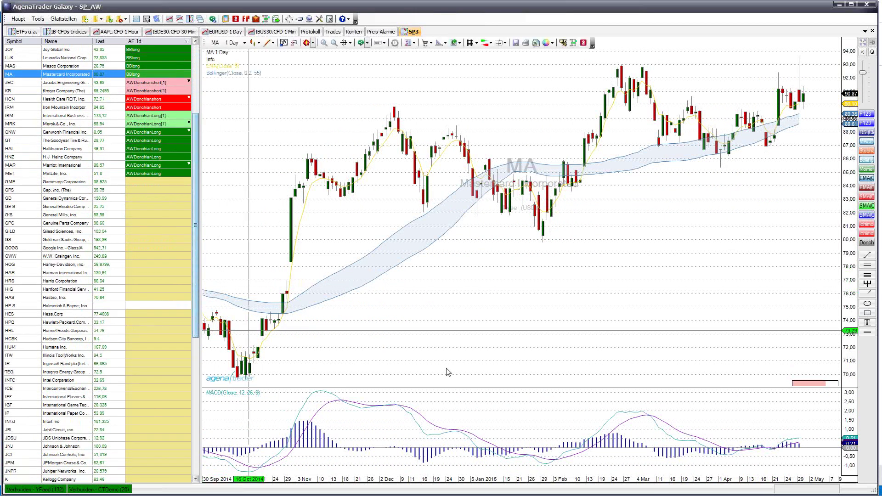
{"action": "left_click", "coordinate": [64, 273]}
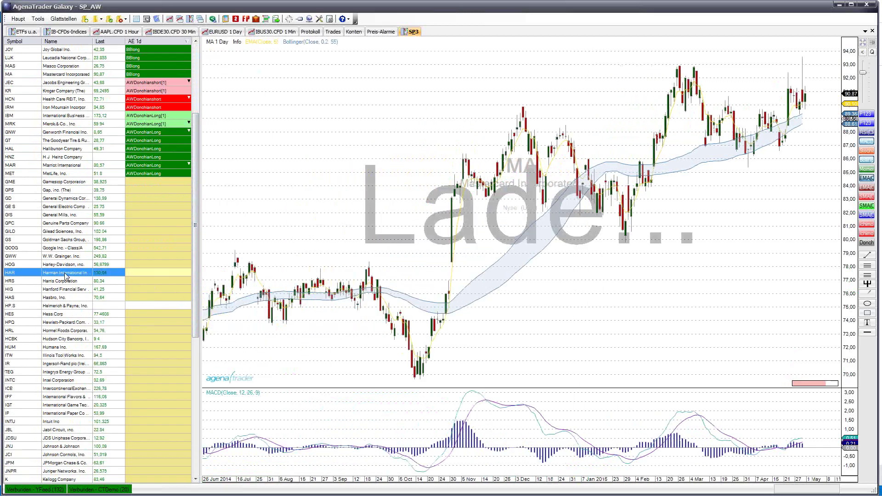
{"action": "key", "text": "Down"}
{"action": "key", "text": "Down"}
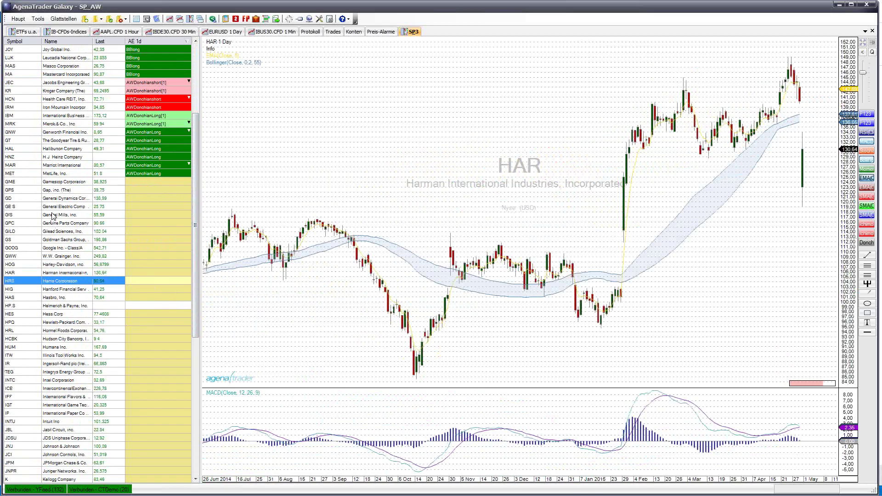
{"action": "key", "text": "Down"}
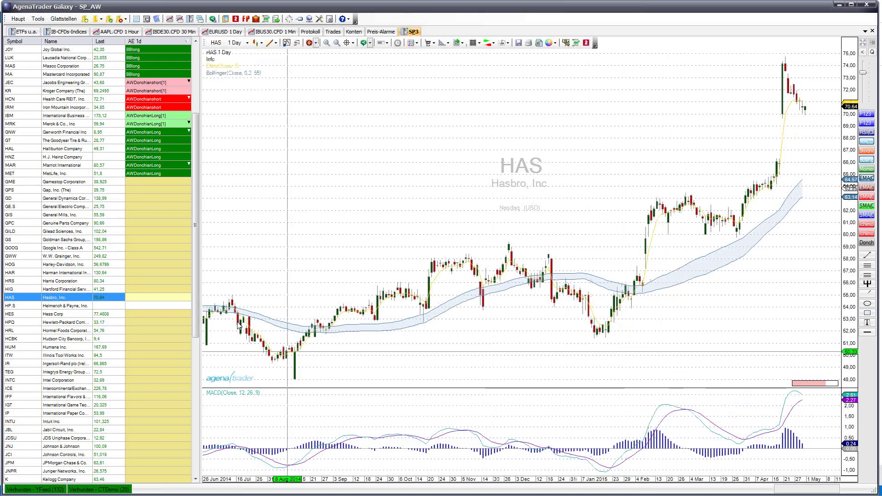
Review the daily charts of Helmerich & Payne, Hess, Gamestop and Hormel Foods against the Bollinger band.
{"action": "left_click", "coordinate": [63, 306]}
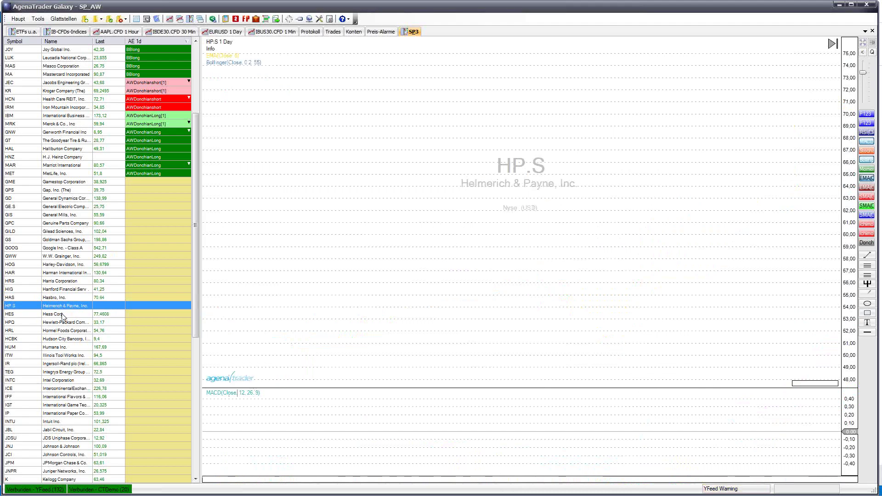
{"action": "left_click", "coordinate": [64, 314]}
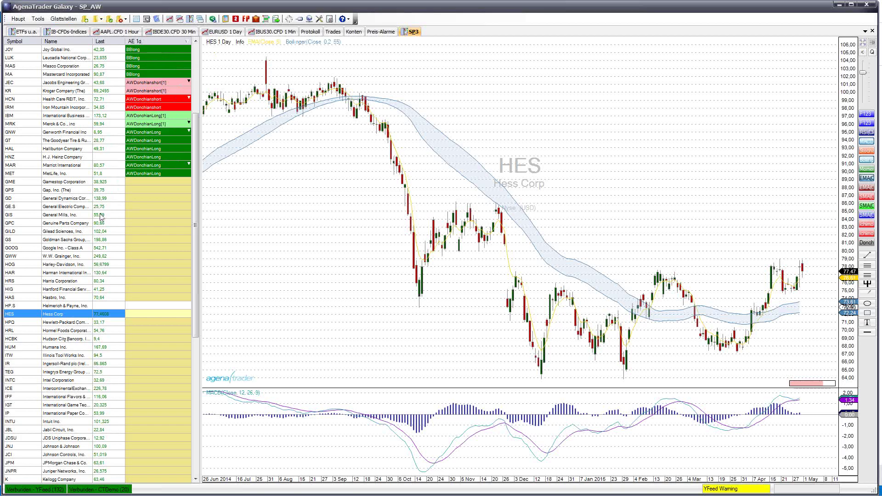
{"action": "left_click", "coordinate": [44, 183]}
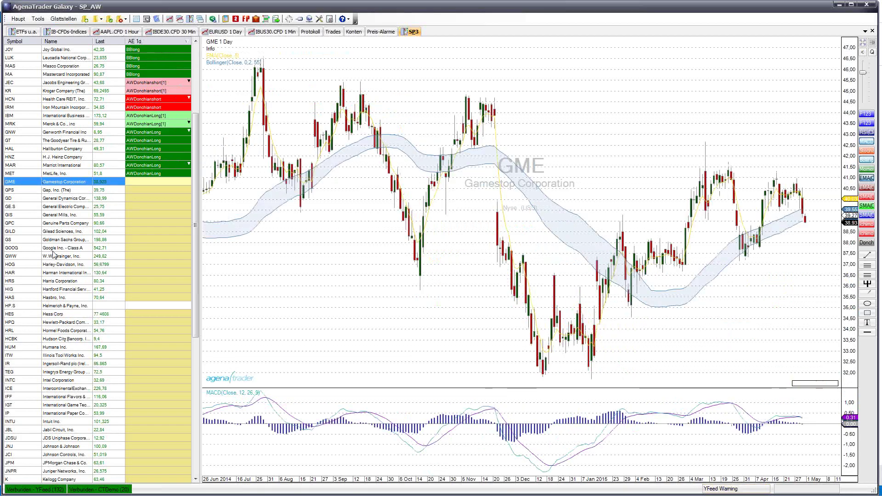
{"action": "left_click", "coordinate": [63, 332]}
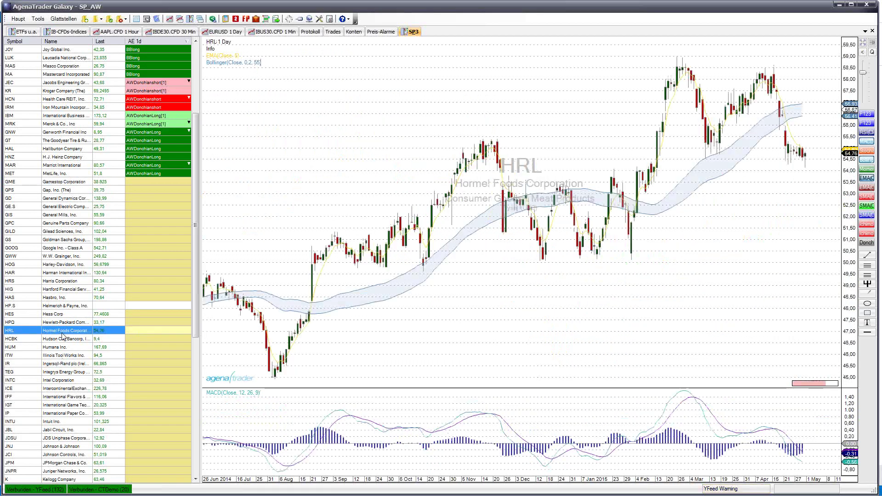
Review the daily charts of Illinois Tool Works, Johnson & Johnson through Juniper Networks, and MetLife (MET) against the Bollinger band.
{"action": "left_click", "coordinate": [63, 357]}
{"action": "scroll", "coordinate": [64, 359], "scroll_direction": "down", "scroll_amount": 4}
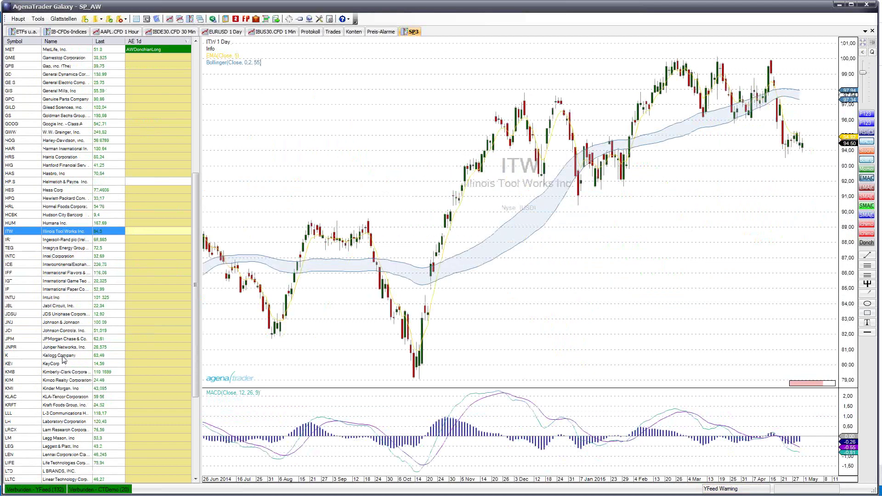
{"action": "left_click", "coordinate": [68, 323]}
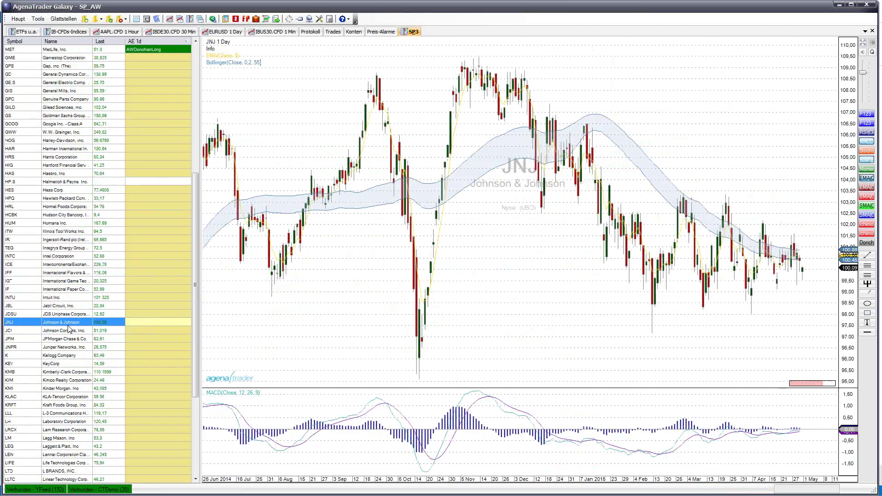
{"action": "key", "text": "Down"}
{"action": "key", "text": "Down"}
{"action": "key", "text": "Down"}
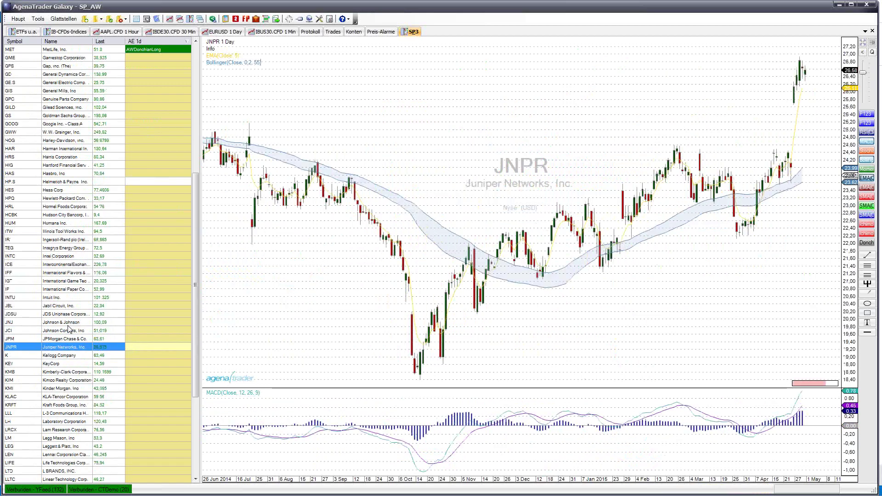
{"action": "key", "text": "Up"}
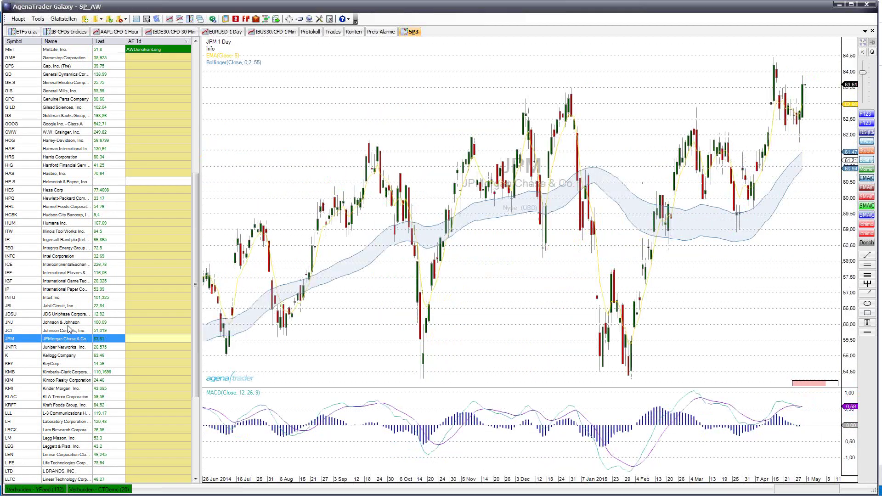
{"action": "scroll", "coordinate": [68, 328], "scroll_direction": "up", "scroll_amount": 10}
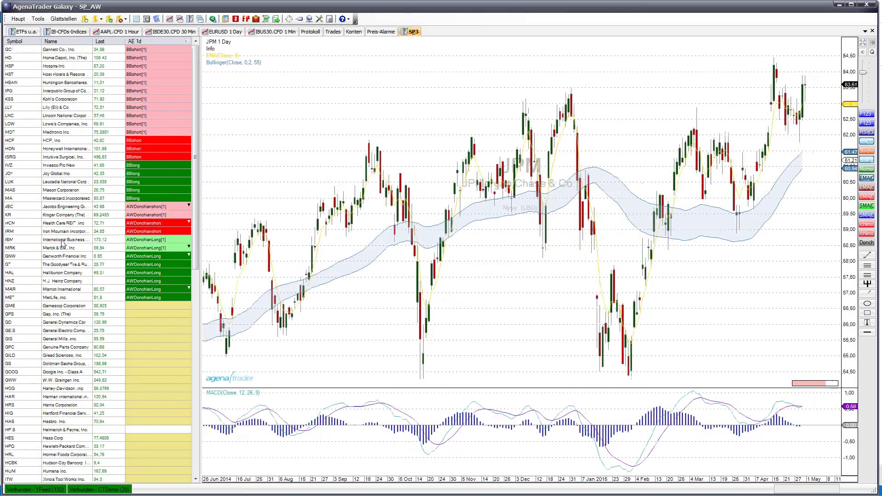
{"action": "left_click", "coordinate": [64, 297]}
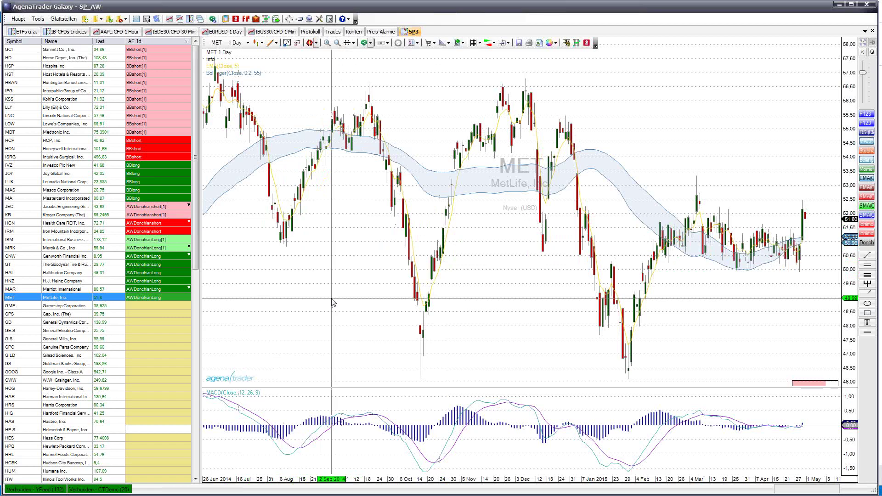
Add MetLife's CFD (MET.CFD) to the IB-CFDs-Indices watchlist.
{"action": "left_click", "coordinate": [69, 32]}
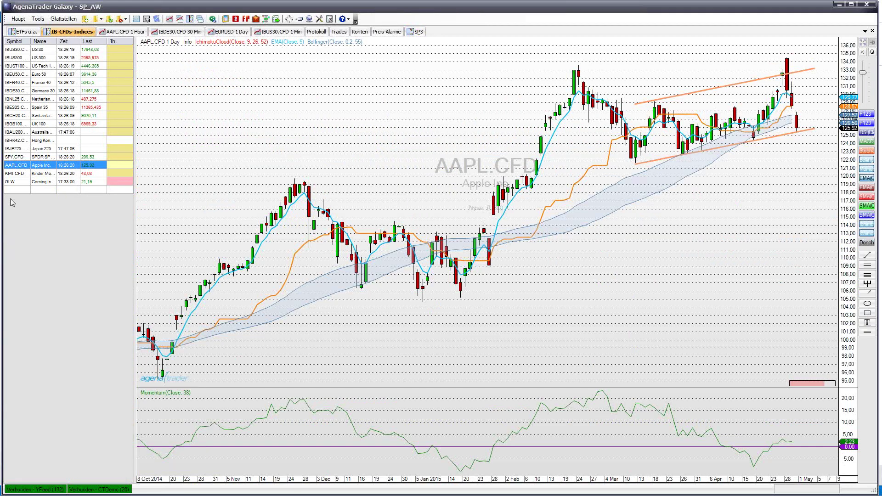
{"action": "left_click", "coordinate": [13, 190]}
{"action": "left_click", "coordinate": [18, 189]}
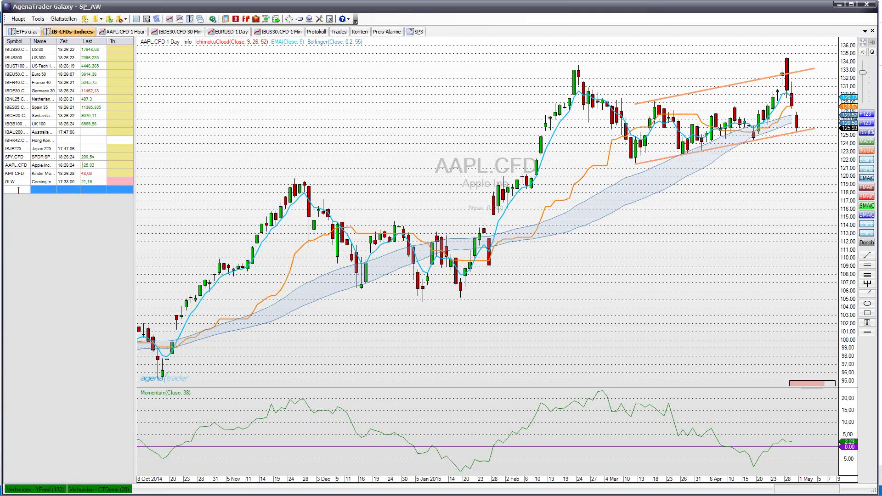
{"action": "type", "text": "met"}
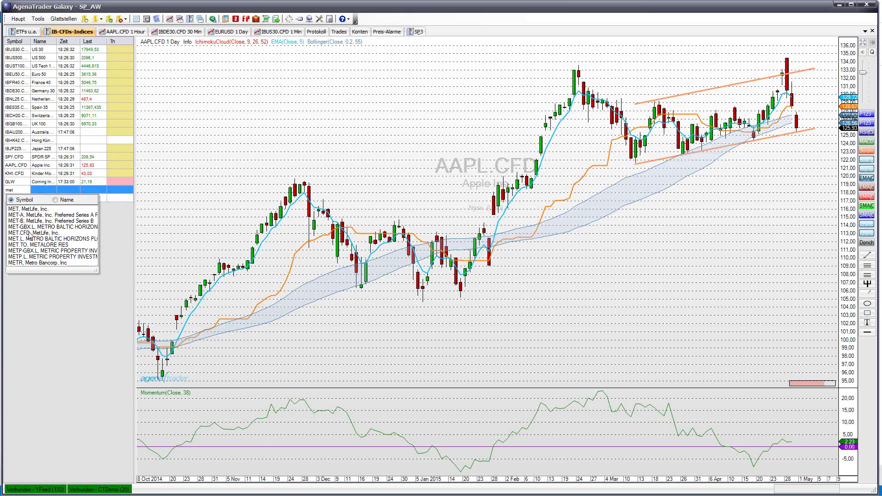
{"action": "left_click", "coordinate": [29, 234]}
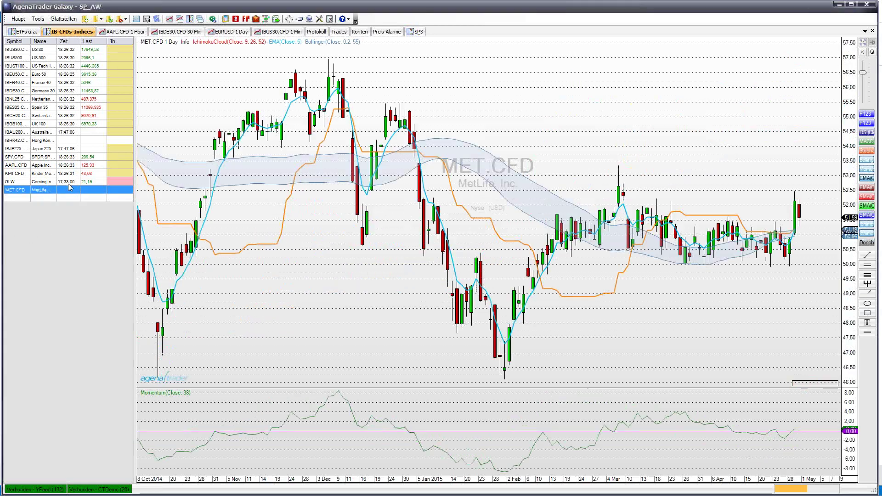
{"action": "mouse_move", "coordinate": [429, 305]}
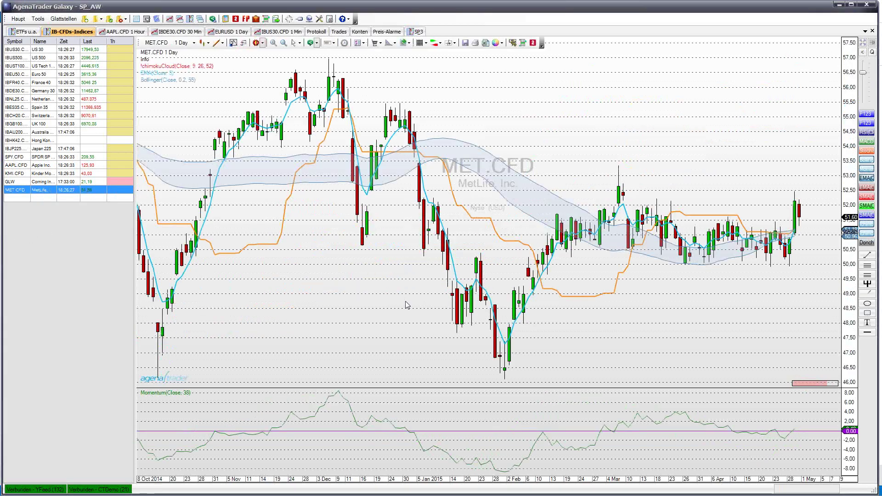
Set the MET.CFD chart to the 15 Min timeframe, with free space after the latest candle.
{"action": "left_click", "coordinate": [186, 43]}
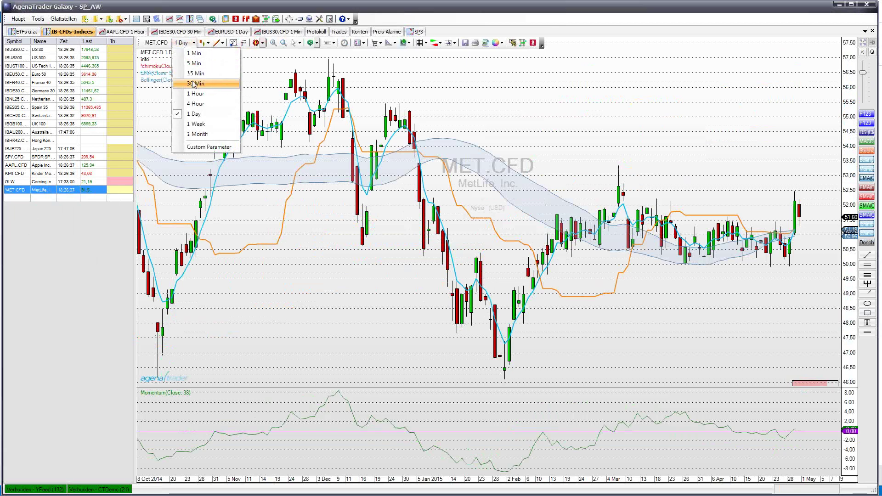
{"action": "left_click", "coordinate": [195, 75]}
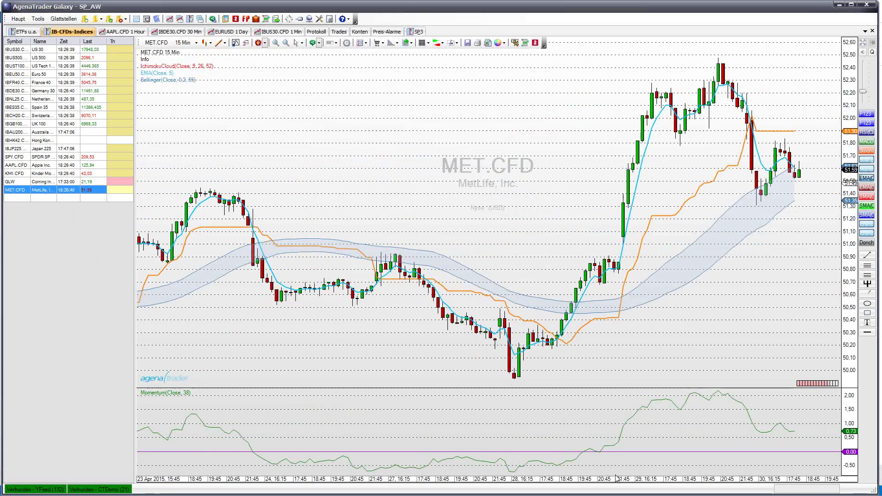
{"action": "scroll", "coordinate": [694, 230], "scroll_direction": "down", "scroll_amount": 5}
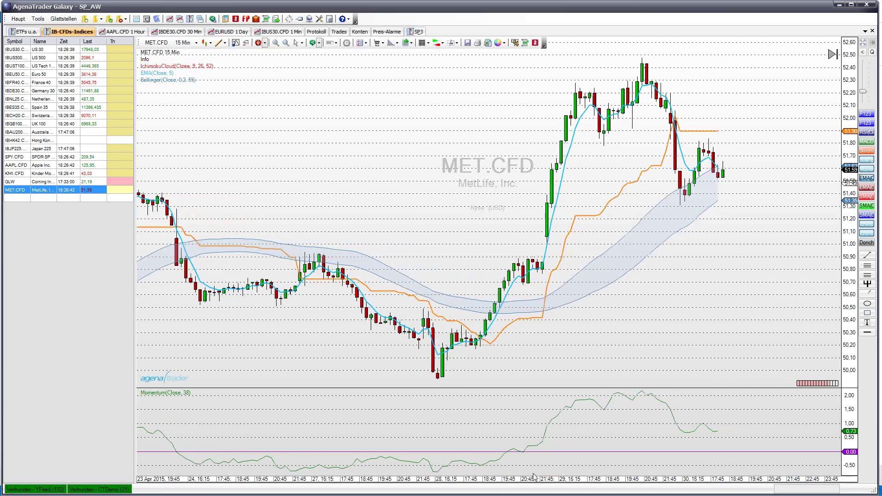
Place and submit a market buy order for 100 MET.CFD from the chart.
{"action": "right_click", "coordinate": [727, 165]}
{"action": "mouse_move", "coordinate": [768, 172]}
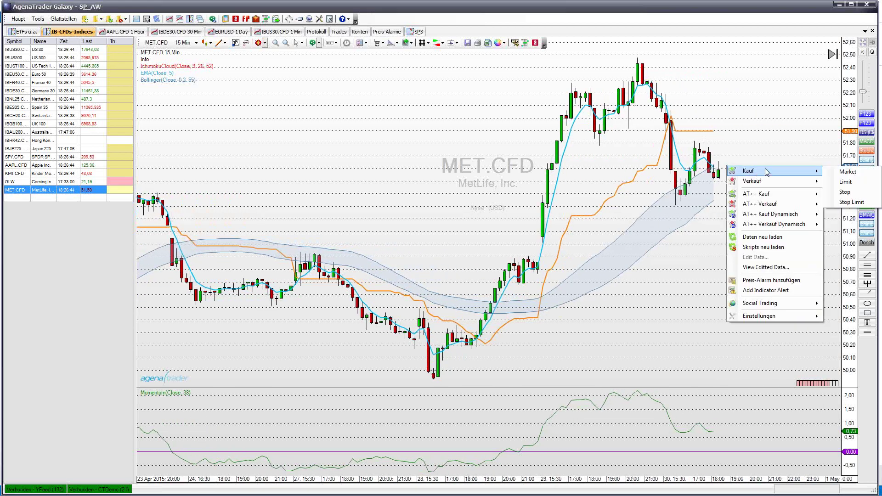
{"action": "left_click", "coordinate": [846, 172]}
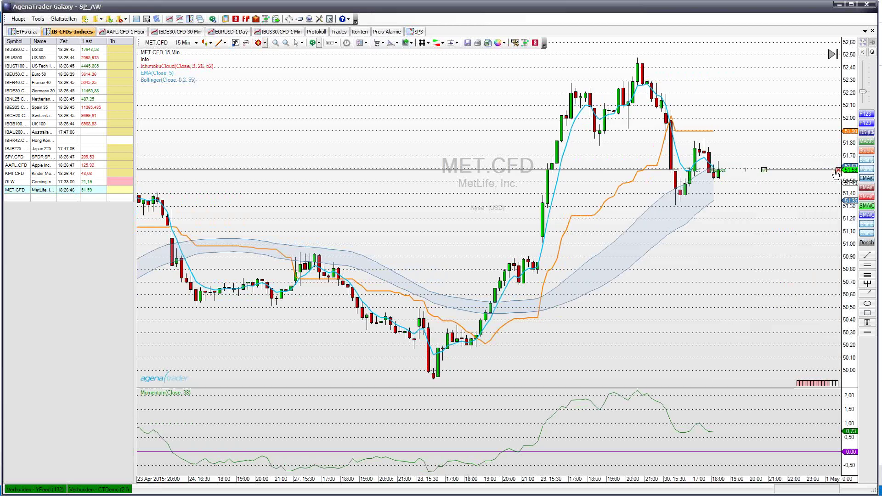
{"action": "left_click", "coordinate": [746, 171]}
{"action": "left_click", "coordinate": [764, 171]}
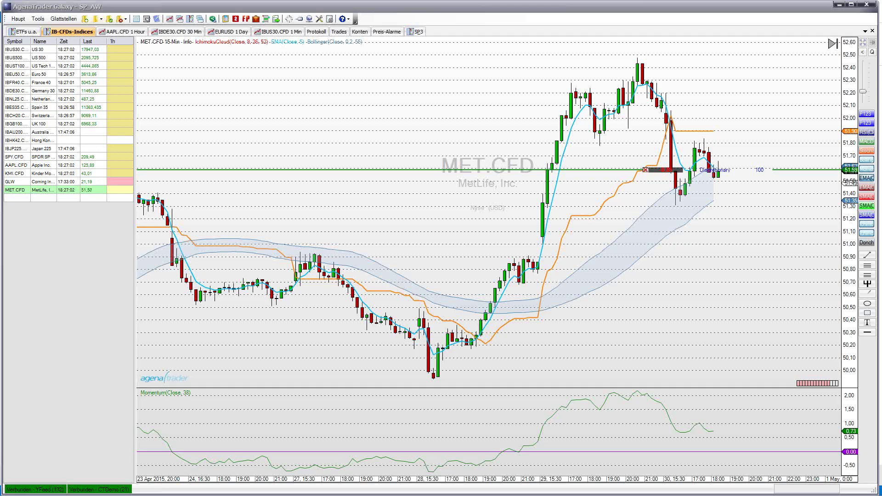
Switch to CapTrader, close the trade log there and open the account window to check the portfolio positions.
{"action": "key", "text": "alt+Tab"}
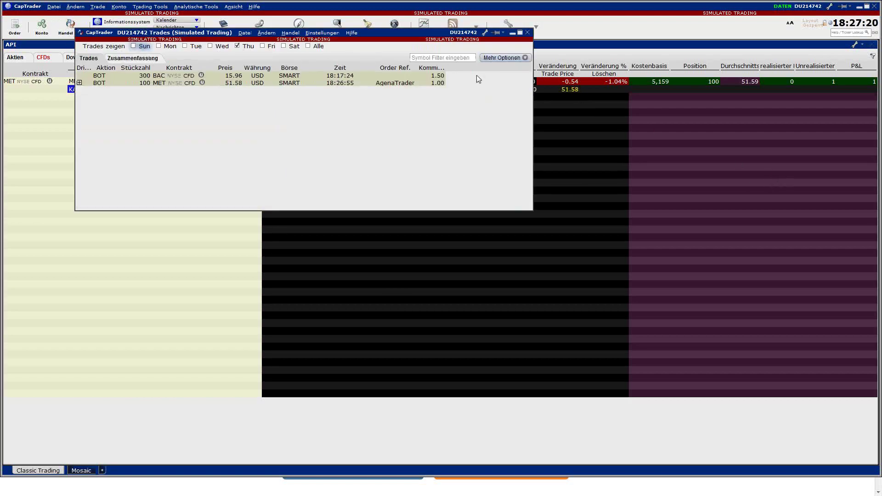
{"action": "left_click", "coordinate": [528, 33]}
{"action": "left_click", "coordinate": [41, 26]}
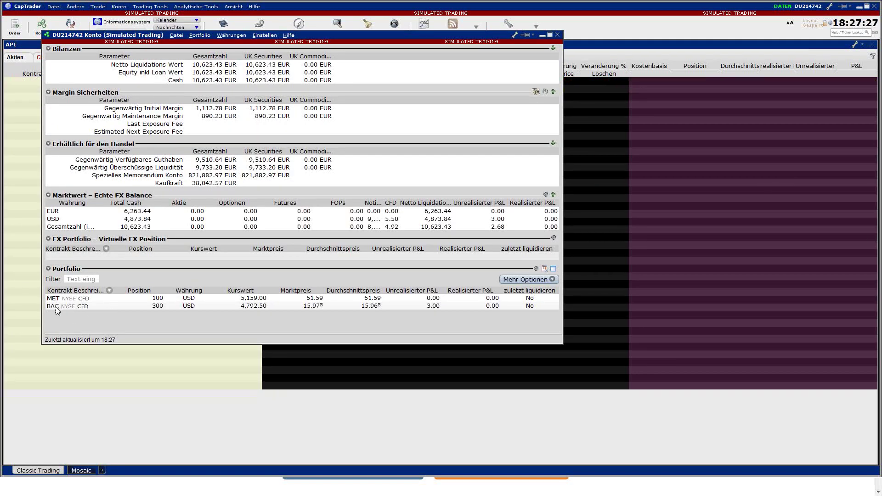
Add the Firmenname column to the account window's portfolio table.
{"action": "right_click", "coordinate": [137, 294]}
{"action": "left_click", "coordinate": [188, 303]}
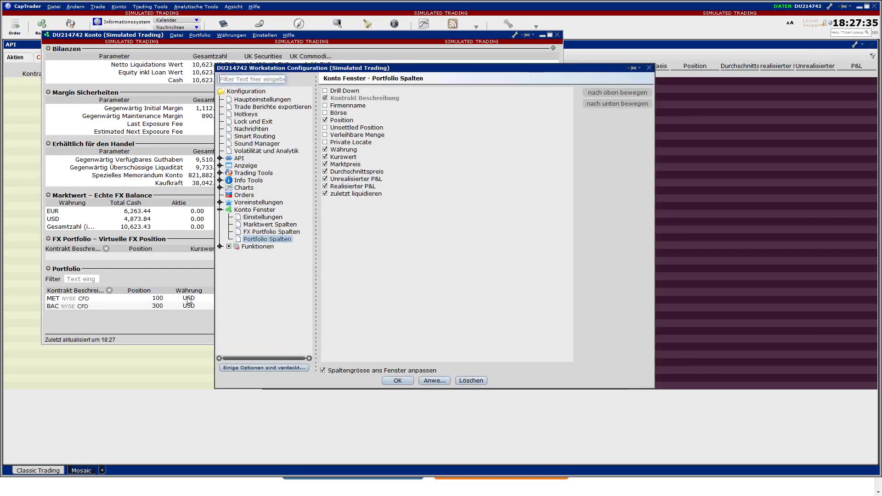
{"action": "left_click", "coordinate": [325, 106]}
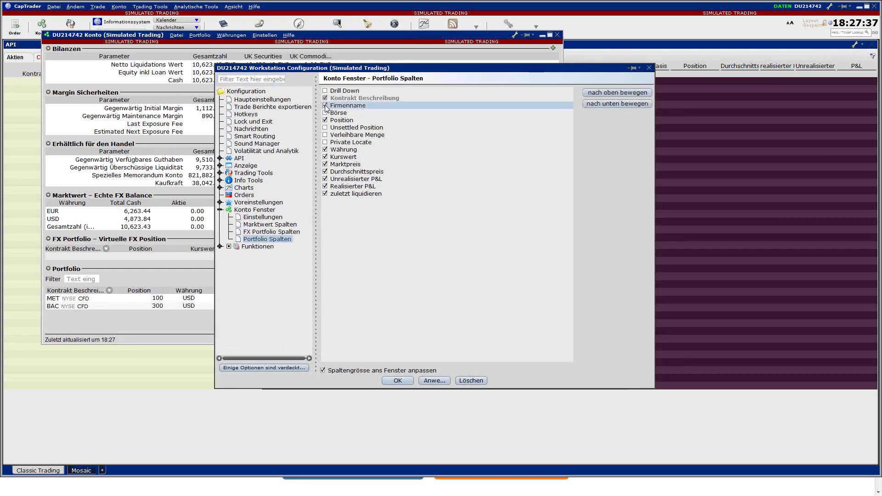
{"action": "left_click", "coordinate": [435, 380]}
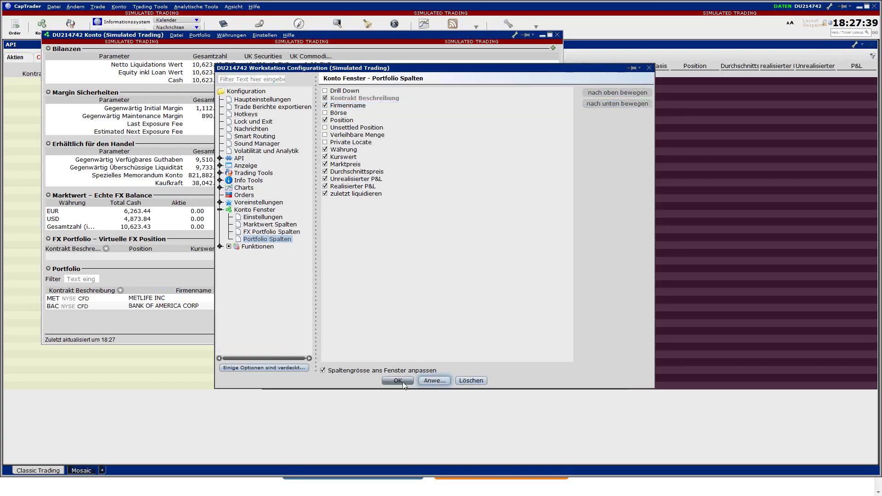
{"action": "left_click", "coordinate": [398, 380]}
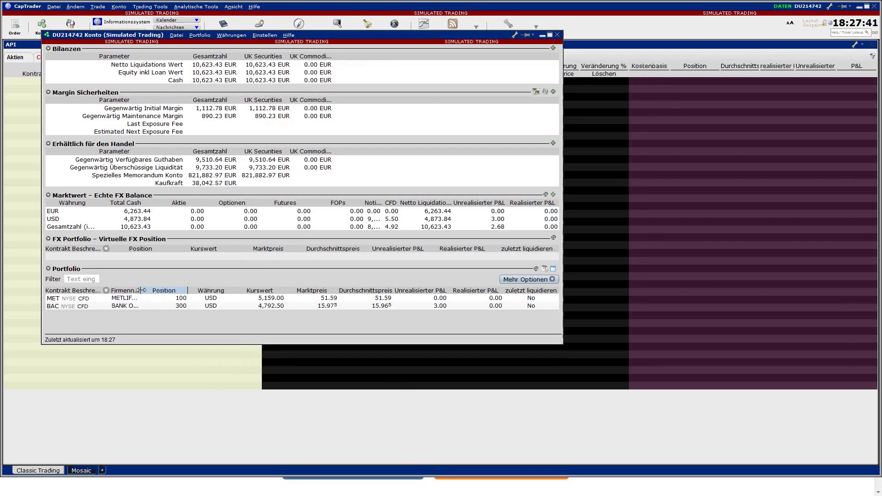
Widen the portfolio's Firmenname column and enlarge the account window until the balance and portfolio columns are fully readable.
{"action": "left_click_drag", "start_coordinate": [148, 291], "coordinate": [180, 289]}
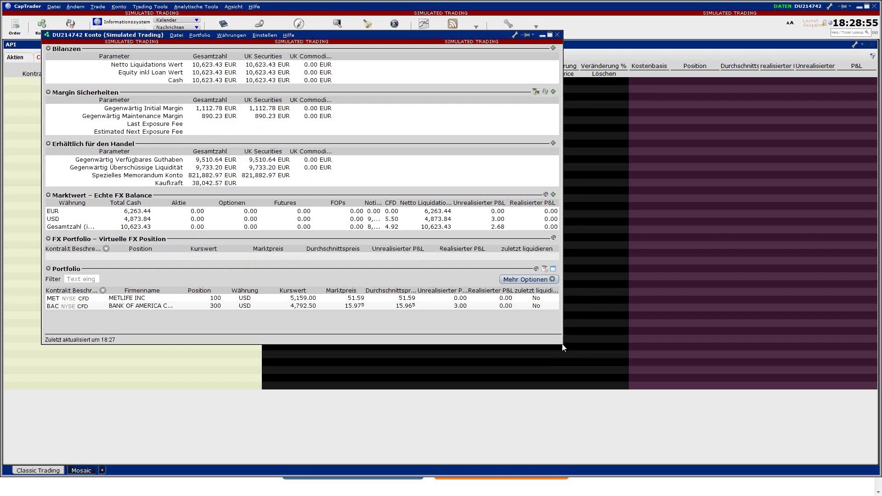
{"action": "left_click_drag", "start_coordinate": [562, 346], "coordinate": [635, 411]}
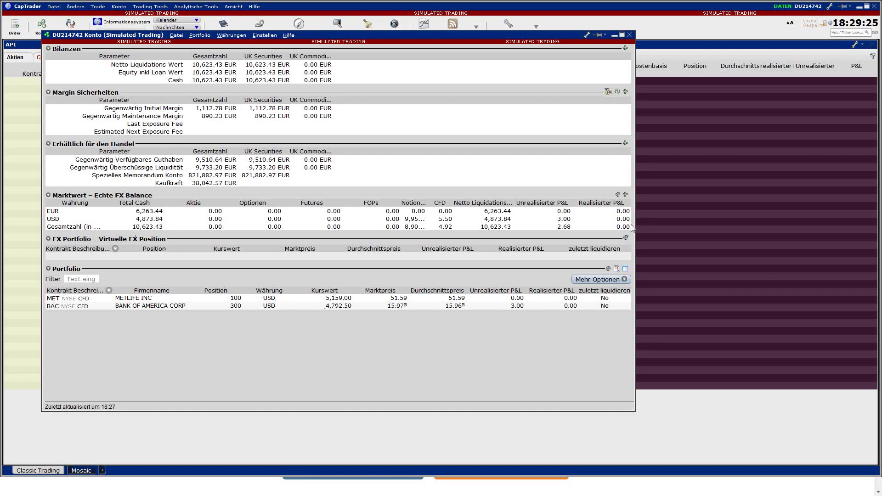
{"action": "left_click_drag", "start_coordinate": [636, 220], "coordinate": [736, 221]}
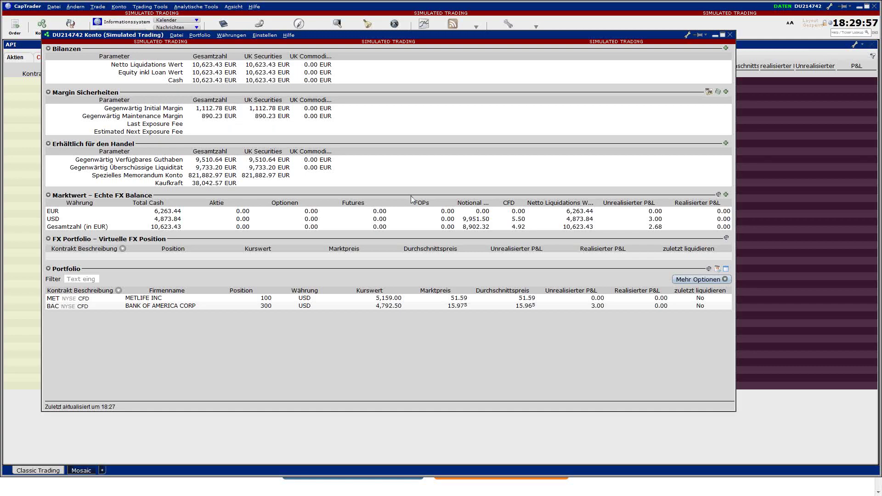
{"action": "mouse_move", "coordinate": [491, 251]}
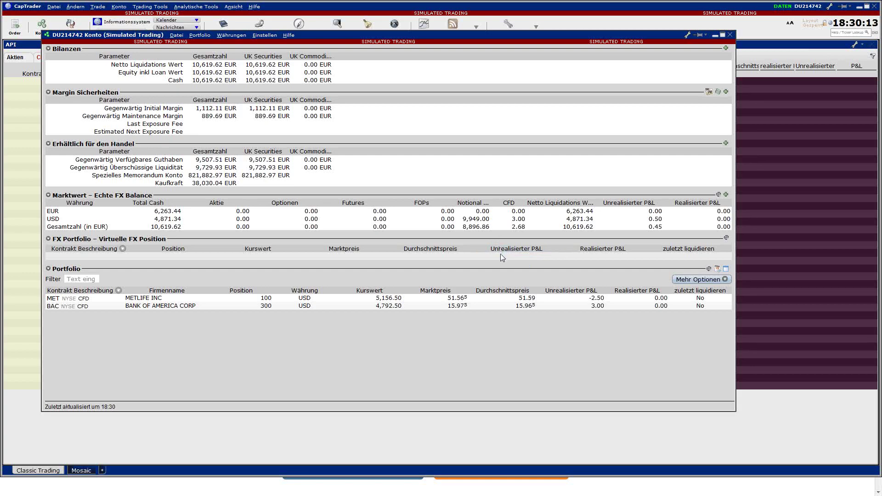
Close the account window and switch back to AgenaTrader.
{"action": "left_click", "coordinate": [730, 35]}
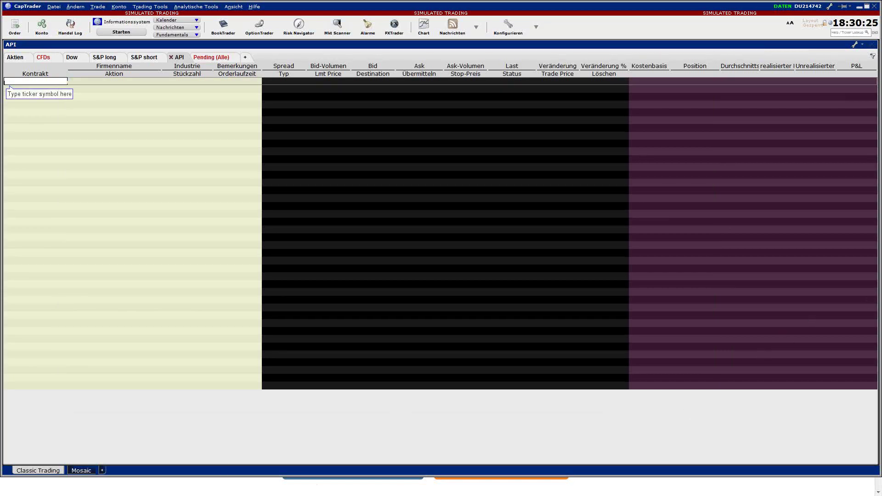
{"action": "key", "text": "Escape"}
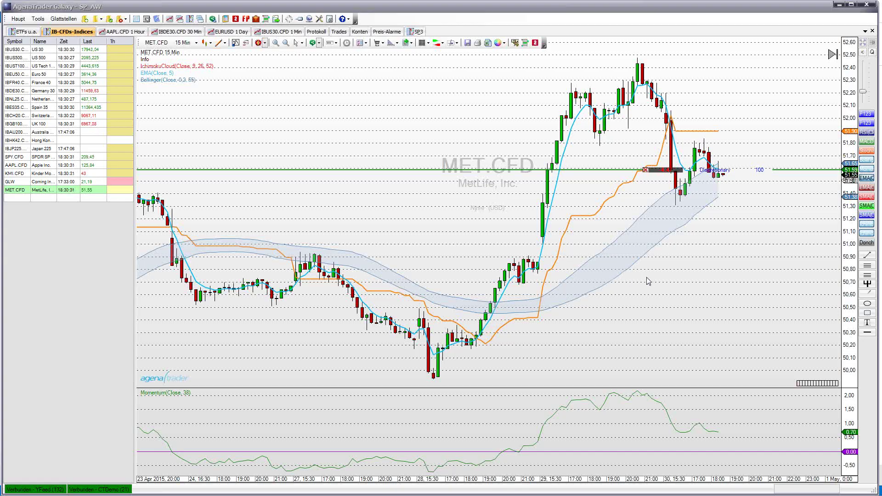
Close out the 100 MET.CFD position at market from the chart and reselect MET.CFD in the watchlist.
{"action": "scroll", "coordinate": [658, 265], "scroll_direction": "up", "scroll_amount": 2}
{"action": "scroll", "coordinate": [659, 264], "scroll_direction": "down", "scroll_amount": 1}
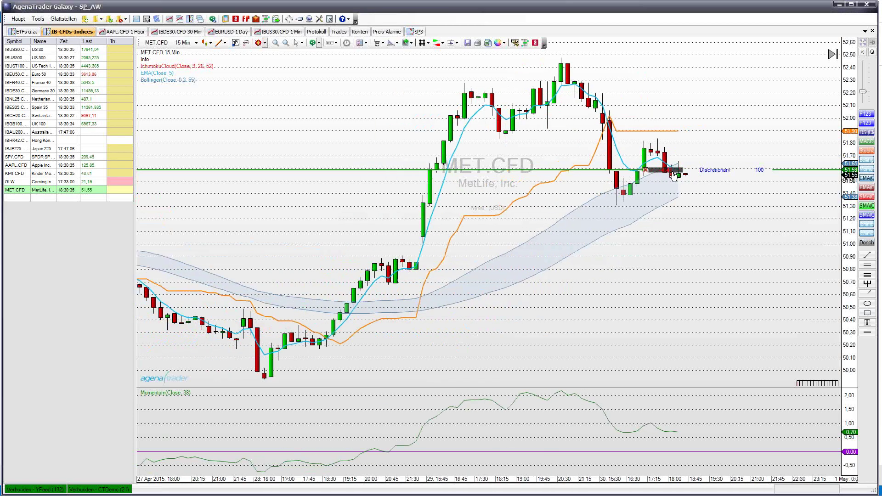
{"action": "scroll", "coordinate": [680, 246], "scroll_direction": "down", "scroll_amount": 2}
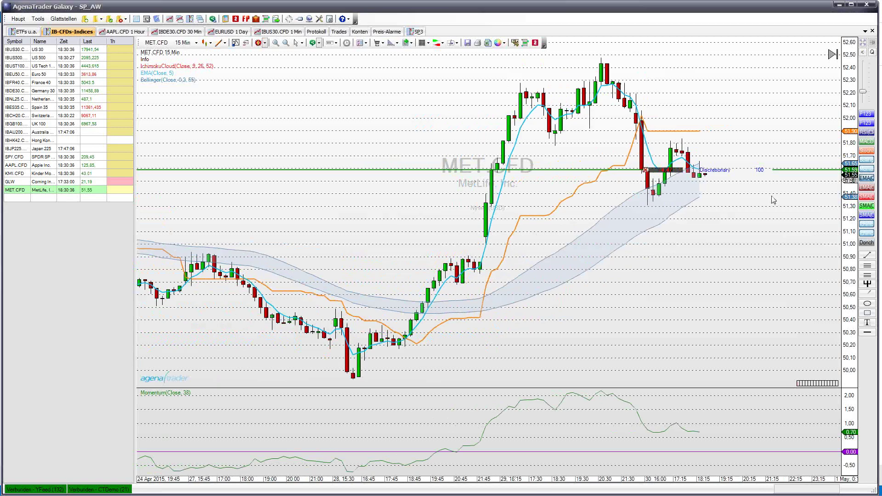
{"action": "left_click", "coordinate": [646, 173]}
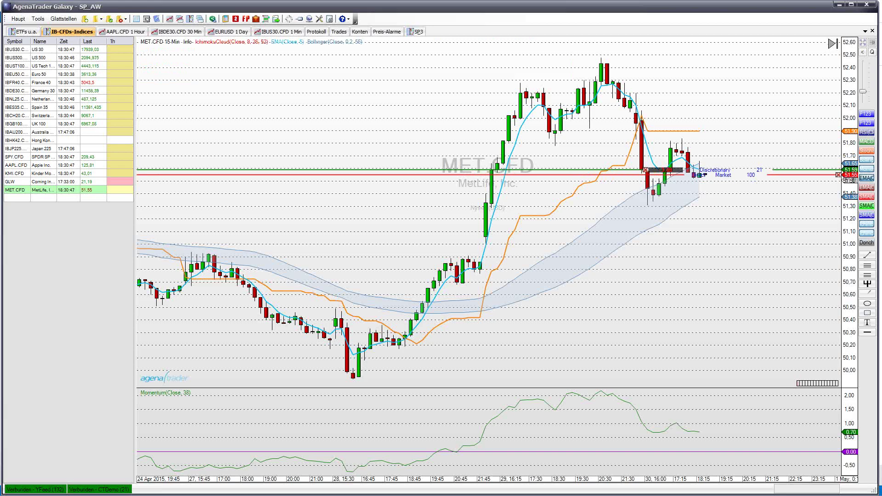
{"action": "left_click", "coordinate": [16, 190]}
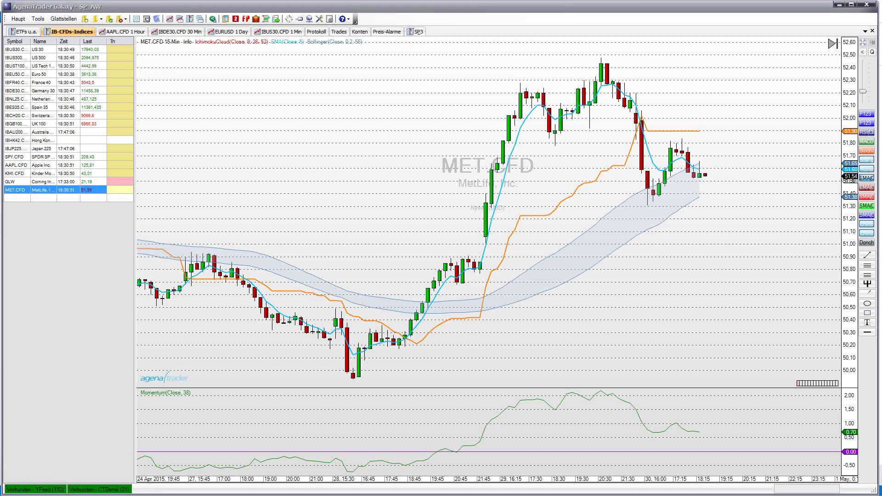
Turn on the entry and exit markers (Ein-/Ausstiegsmarkierungen) in the MET.CFD chart's trade visualization.
{"action": "mouse_move", "coordinate": [419, 234]}
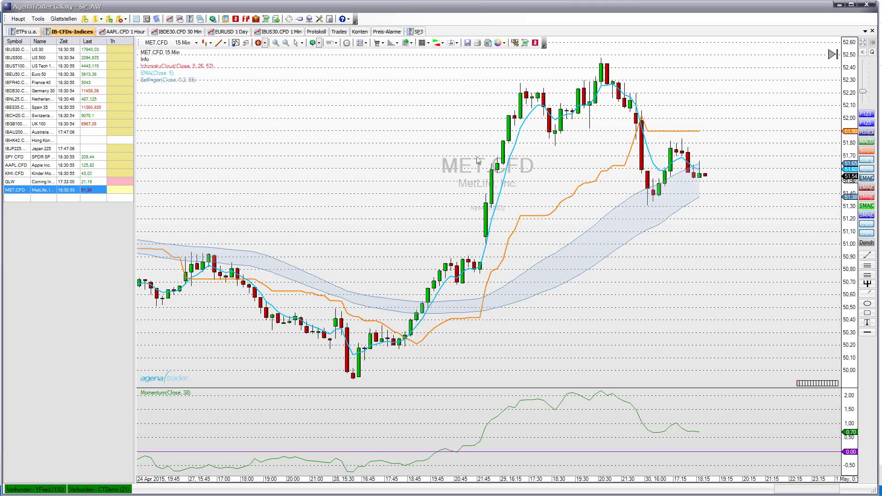
{"action": "right_click", "coordinate": [350, 183]}
{"action": "mouse_move", "coordinate": [386, 335]}
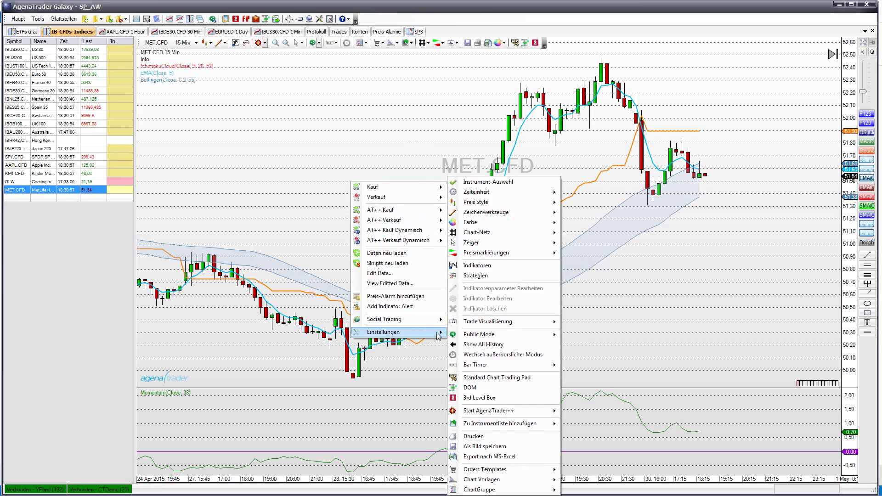
{"action": "mouse_move", "coordinate": [497, 258]}
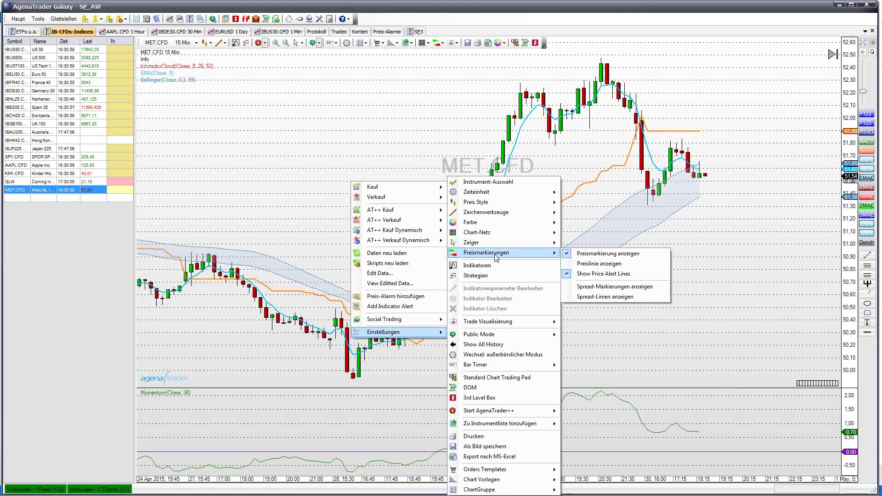
{"action": "mouse_move", "coordinate": [498, 323]}
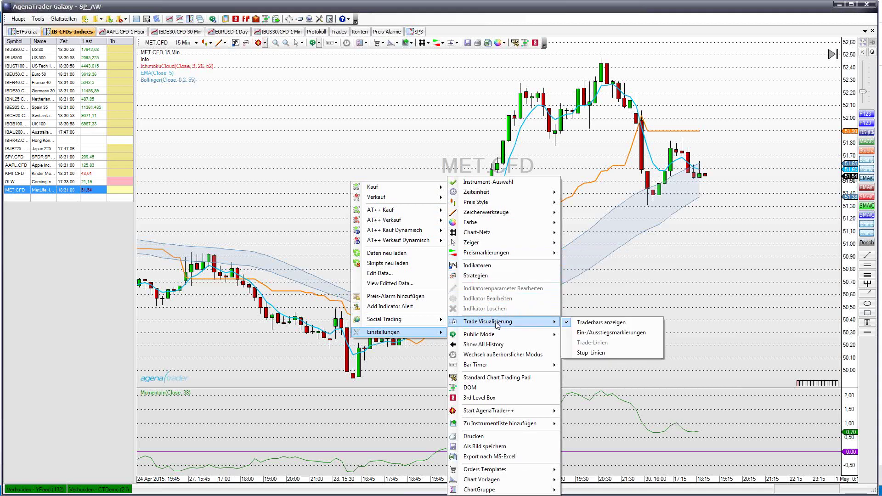
{"action": "left_click", "coordinate": [597, 333]}
{"action": "scroll", "coordinate": [707, 248], "scroll_direction": "up", "scroll_amount": 3}
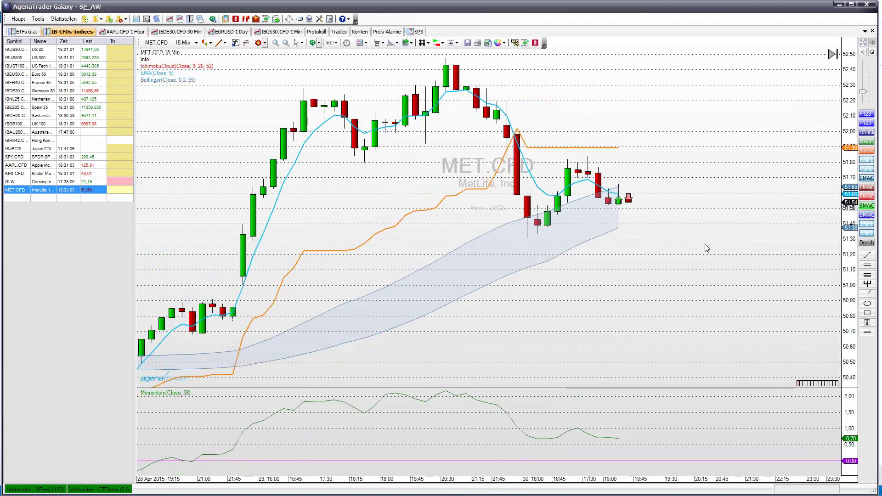
Switch the MET.CFD chart to the 1 Min timeframe to examine the trade's entry and exit points.
{"action": "left_click", "coordinate": [186, 49]}
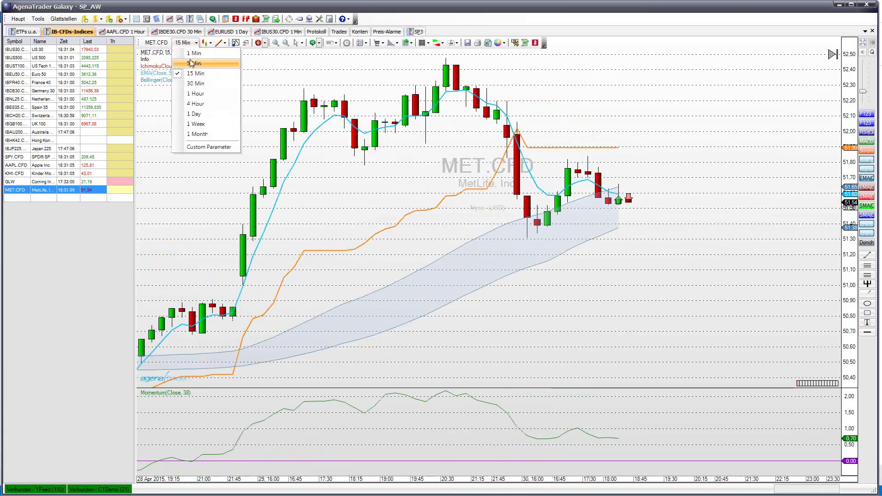
{"action": "left_click", "coordinate": [189, 63]}
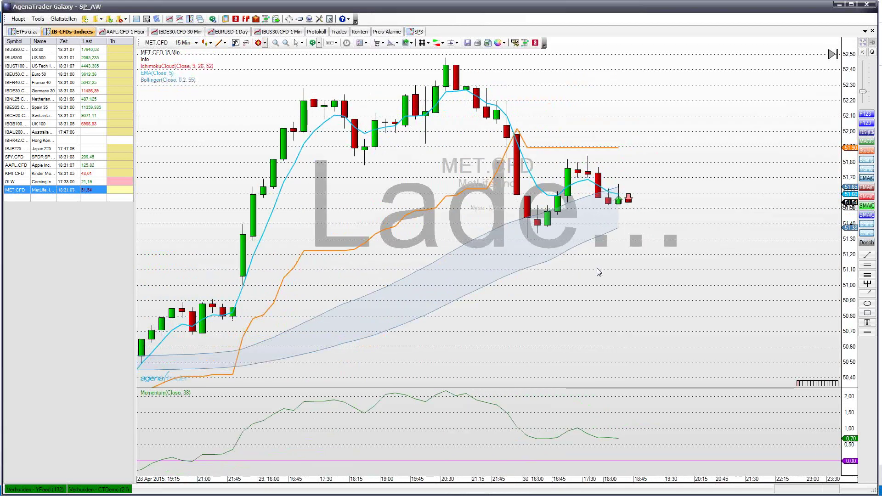
{"action": "scroll", "coordinate": [621, 272], "scroll_direction": "down", "scroll_amount": 2}
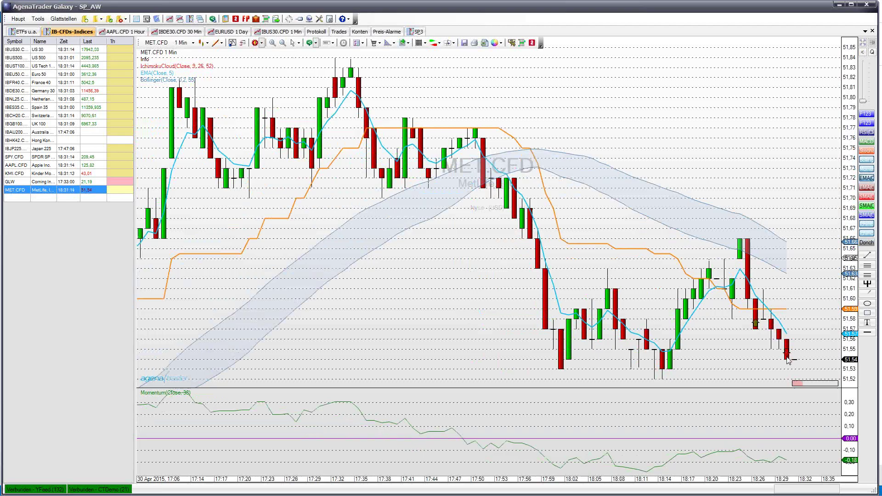
{"action": "scroll", "coordinate": [734, 342], "scroll_direction": "down", "scroll_amount": 5}
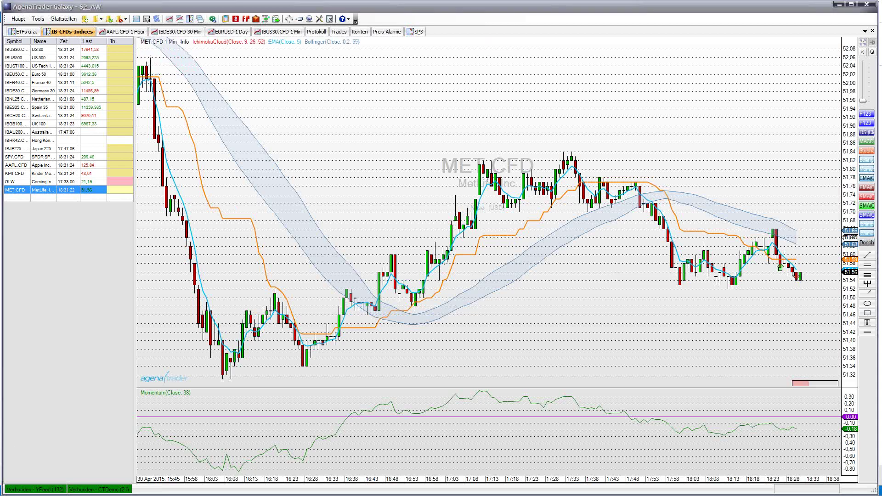
Switch to CapTrader, show the CFDs list and select the sell stop order under BANK OF AMERICA CORP.
{"action": "key", "text": "alt+Tab"}
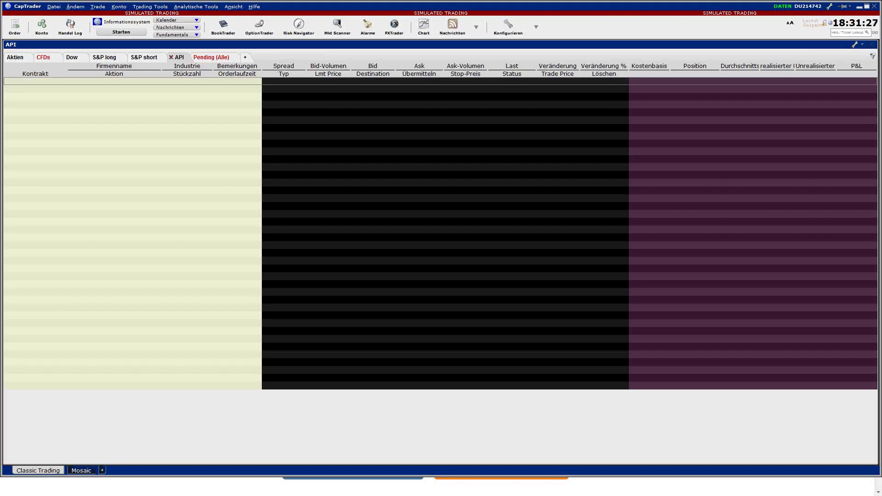
{"action": "left_click", "coordinate": [44, 58]}
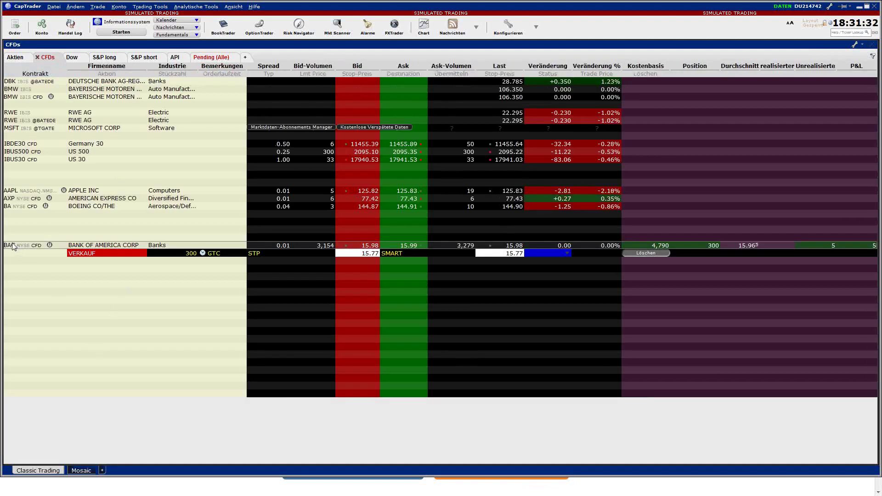
{"action": "left_click", "coordinate": [40, 254]}
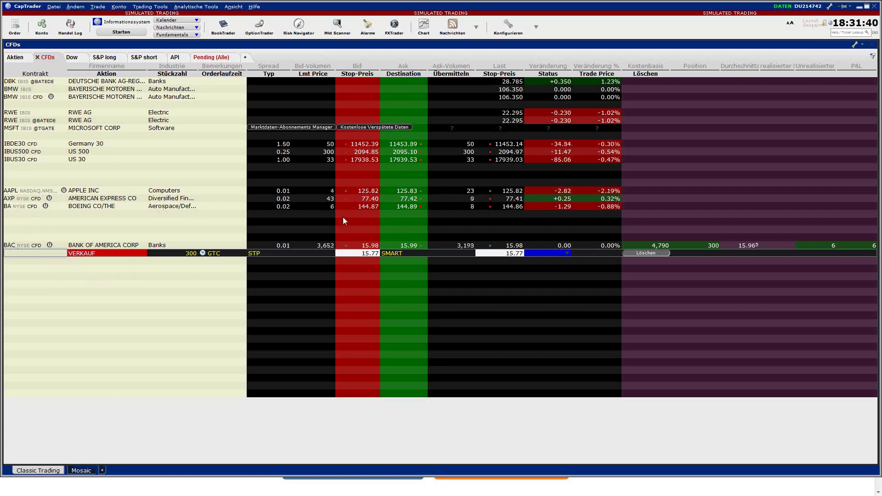
Create a market buy order for the BOEING CFD and open the CFD order presets from it.
{"action": "left_click", "coordinate": [414, 208]}
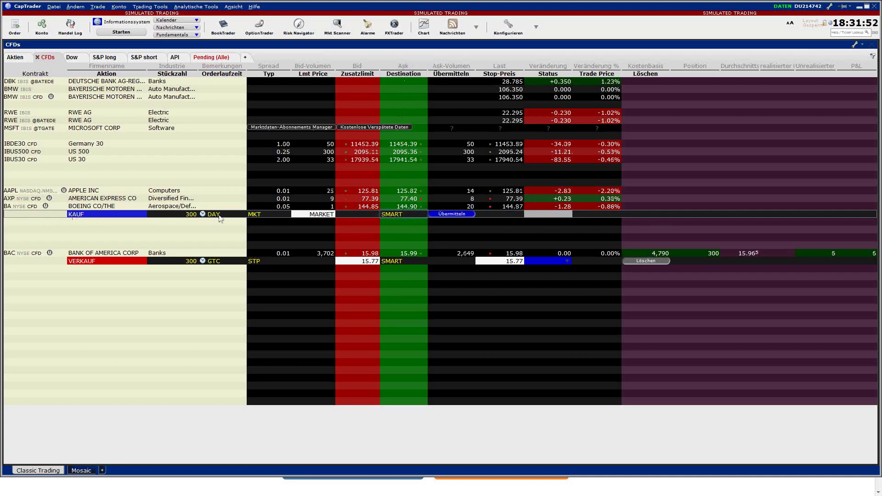
{"action": "right_click", "coordinate": [33, 215]}
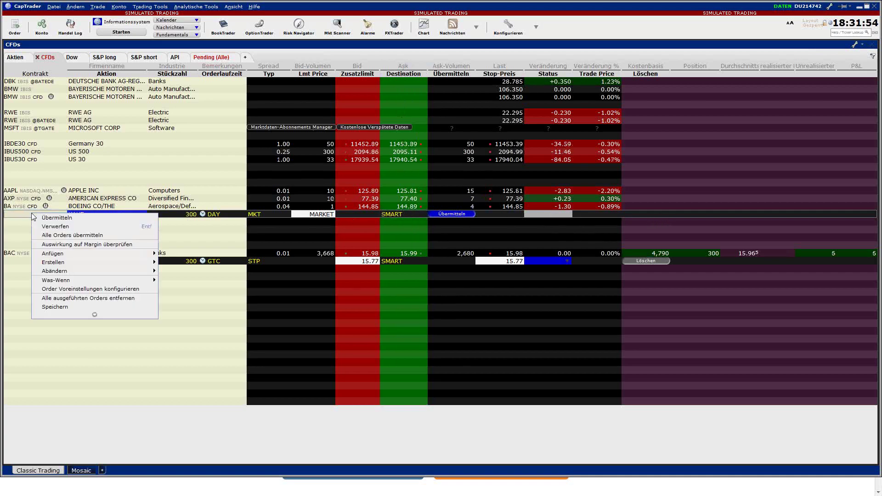
{"action": "left_click", "coordinate": [80, 289]}
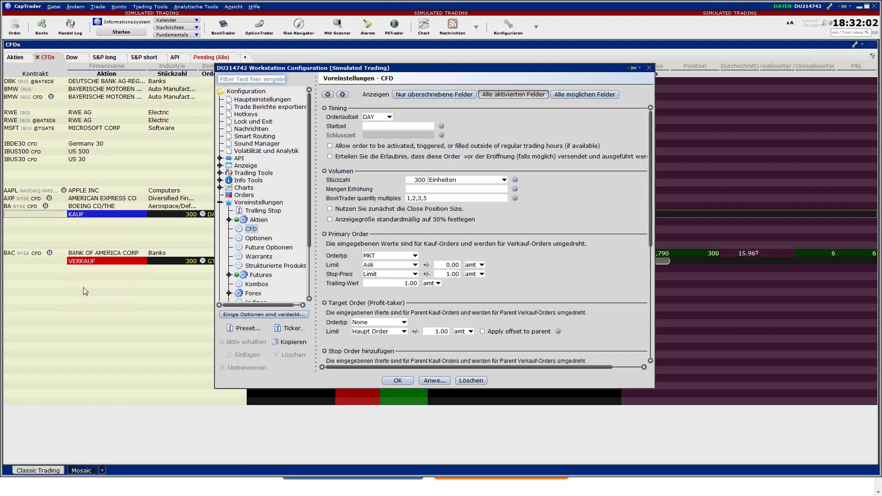
{"action": "left_click_drag", "start_coordinate": [385, 70], "coordinate": [419, 45]}
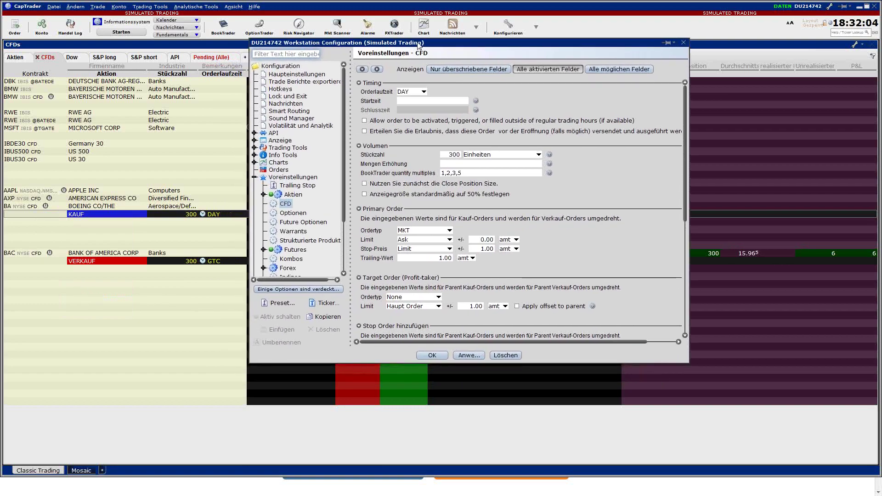
Set the CFD preset's order duration to GTC and its default size to 5,000 by amount (Betrag).
{"action": "left_click", "coordinate": [412, 93]}
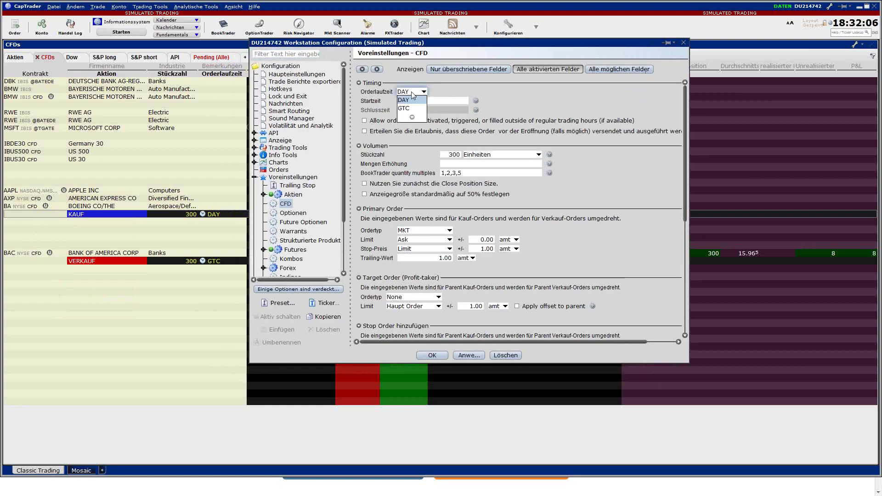
{"action": "left_click", "coordinate": [412, 109]}
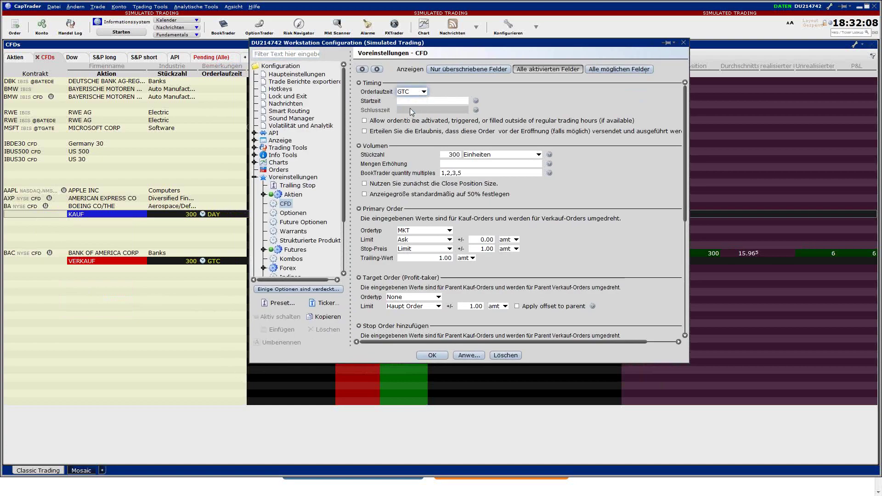
{"action": "double_click", "coordinate": [453, 155]}
{"action": "type", "text": "900"}
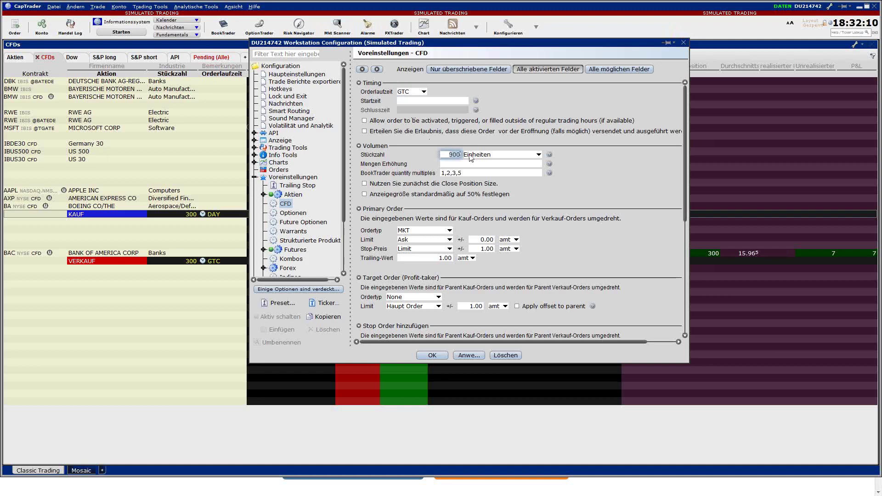
{"action": "type", "text": "5"}
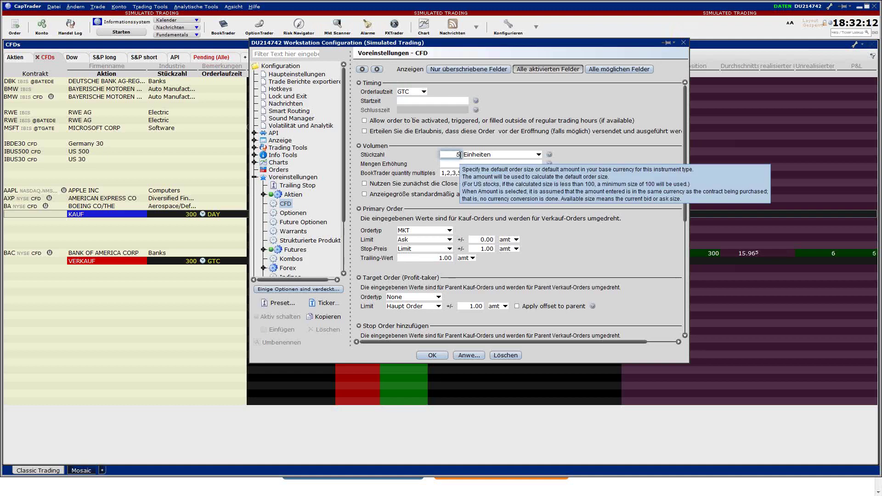
{"action": "left_click", "coordinate": [480, 155]}
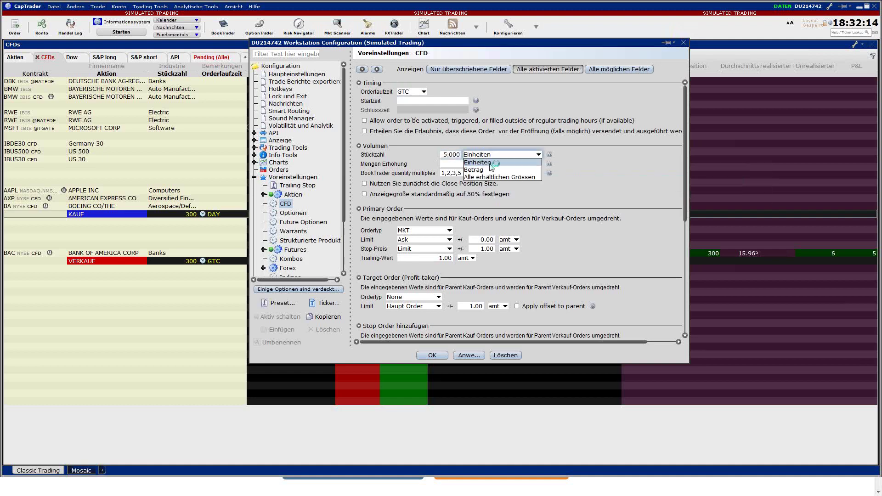
{"action": "left_click", "coordinate": [491, 171]}
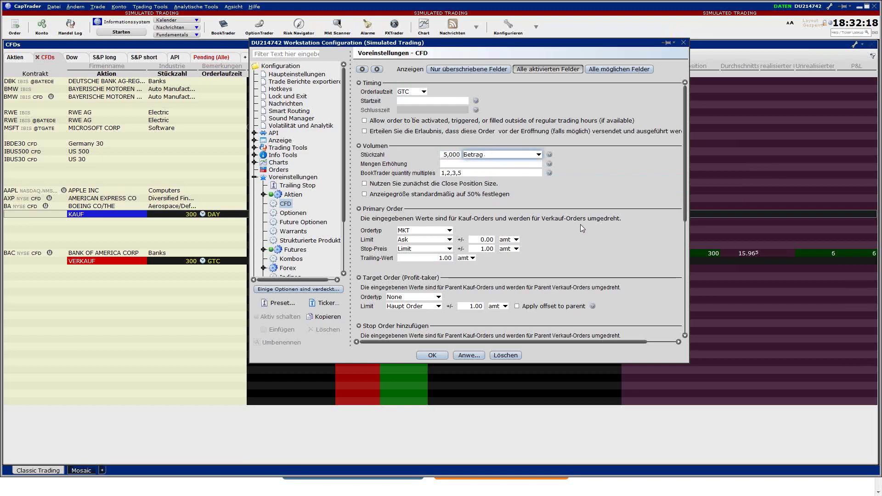
Attach a Stop order to the CFD preset with a stop price offset of -1.00 % from the main order, and save the presets.
{"action": "left_click_drag", "start_coordinate": [685, 189], "coordinate": [685, 224]}
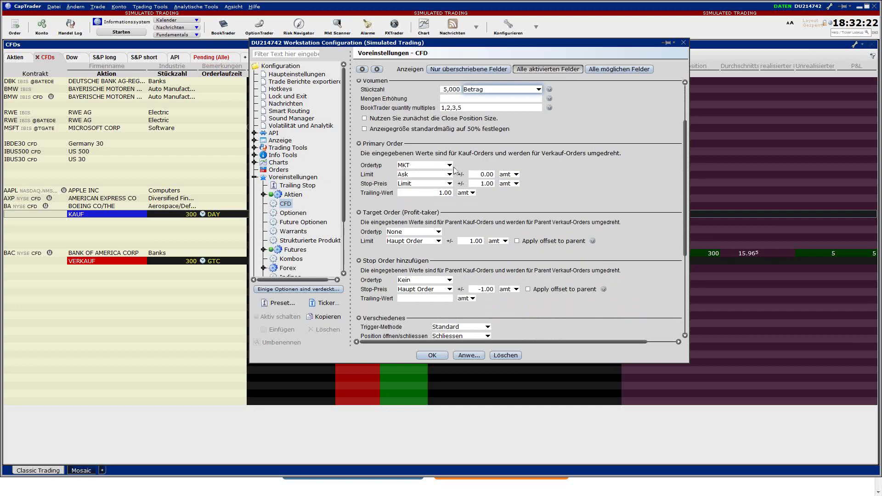
{"action": "left_click_drag", "start_coordinate": [685, 198], "coordinate": [685, 238]}
{"action": "left_click", "coordinate": [413, 205]}
{"action": "left_click", "coordinate": [416, 217]}
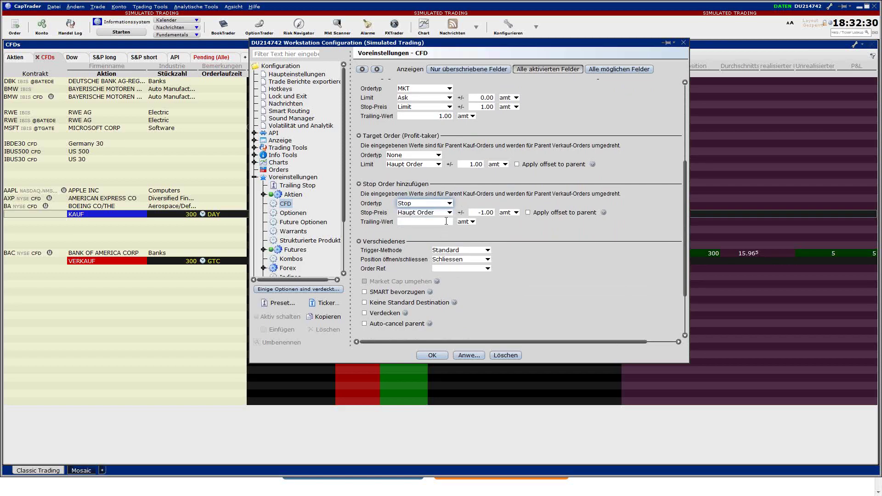
{"action": "left_click", "coordinate": [485, 214]}
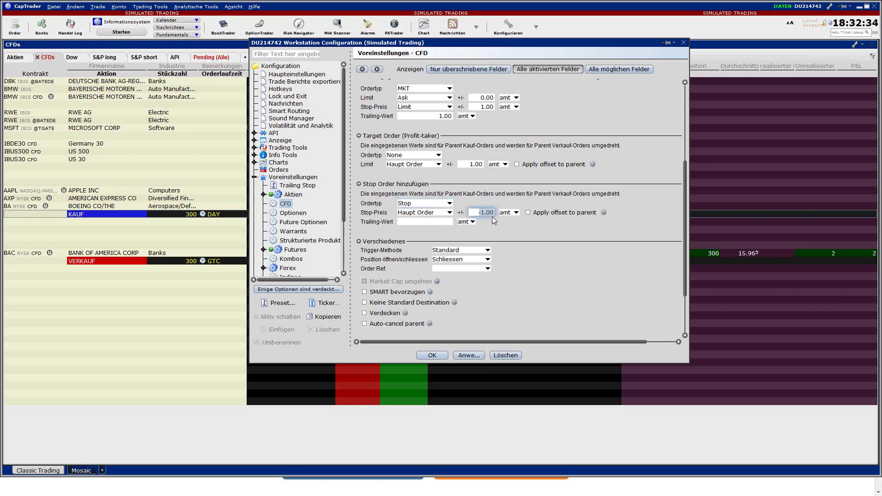
{"action": "left_click", "coordinate": [510, 213]}
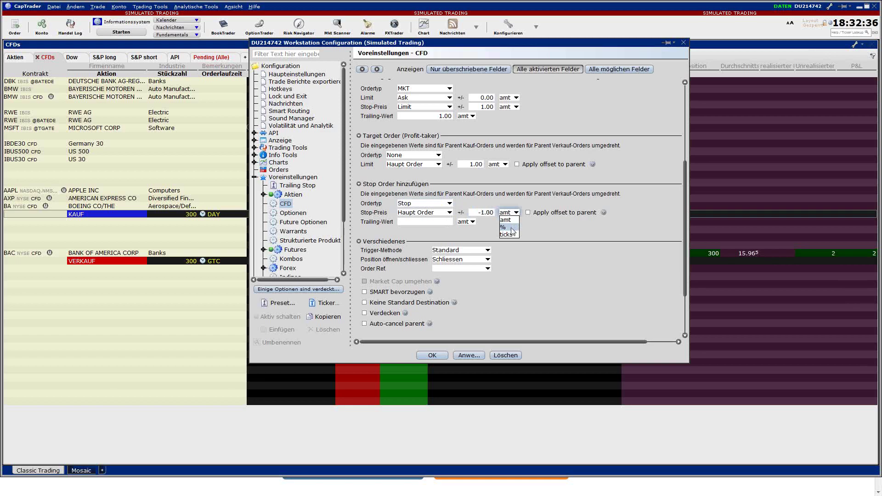
{"action": "left_click", "coordinate": [513, 229]}
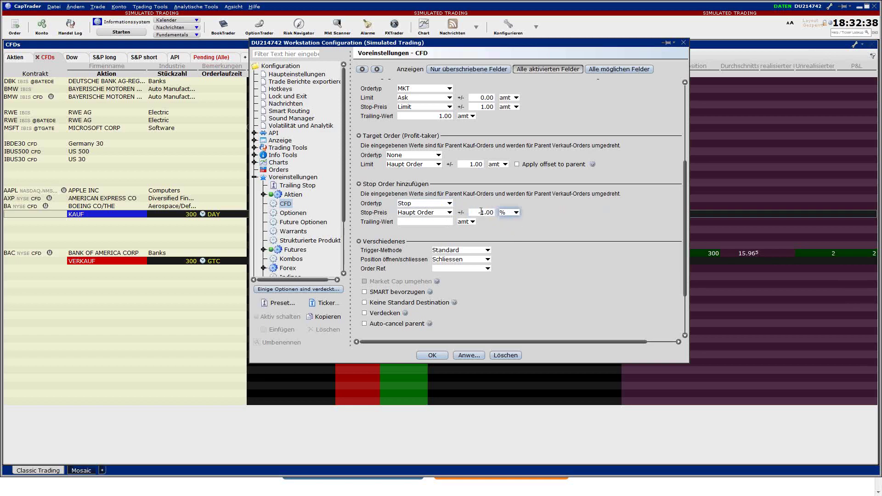
{"action": "left_click", "coordinate": [469, 354]}
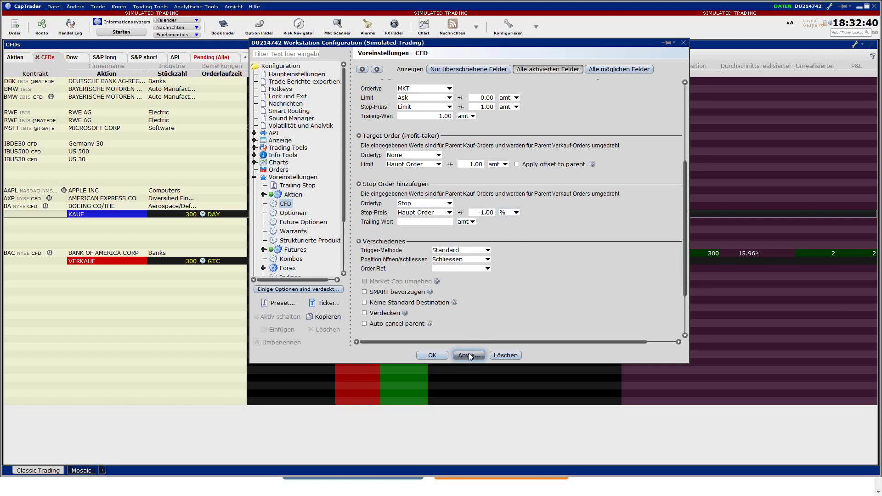
{"action": "left_click", "coordinate": [433, 355]}
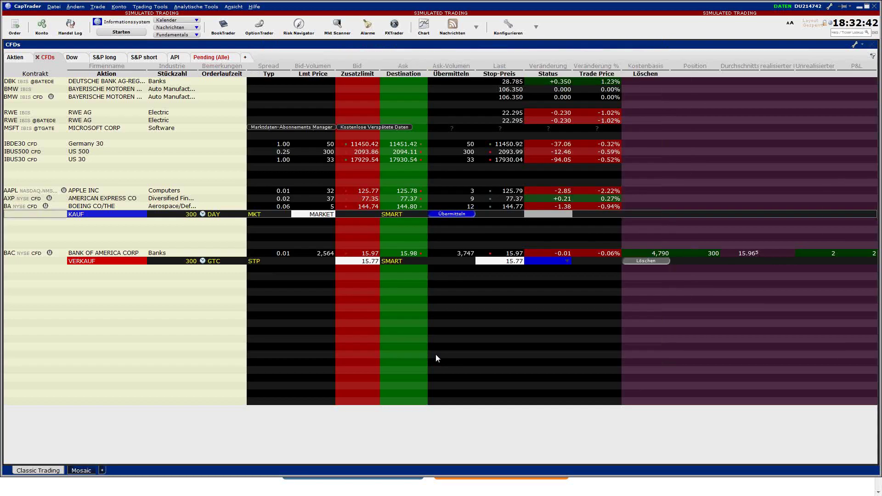
Discard the unsent BOEING buy order and move the AAPL CFD row to the empty area below BANK OF AMERICA CORP.
{"action": "left_click", "coordinate": [28, 215]}
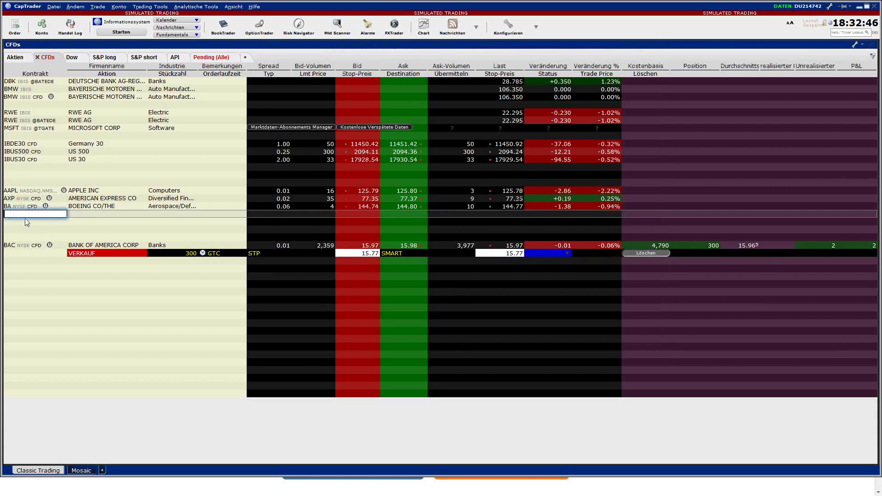
{"action": "left_click_drag", "start_coordinate": [12, 192], "coordinate": [82, 305]}
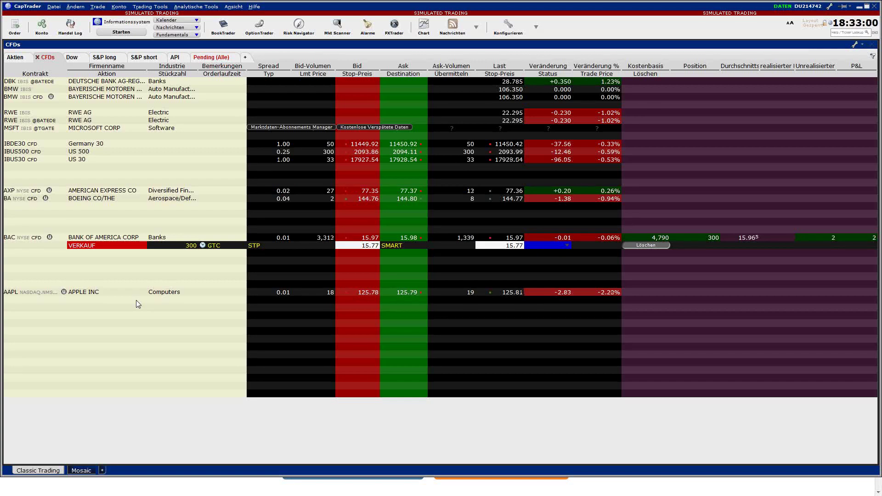
Create a market buy order for 40 AAPL CFDs with the attached sell stop at 124.51, transmit it and acknowledge the notice.
{"action": "left_click", "coordinate": [403, 292]}
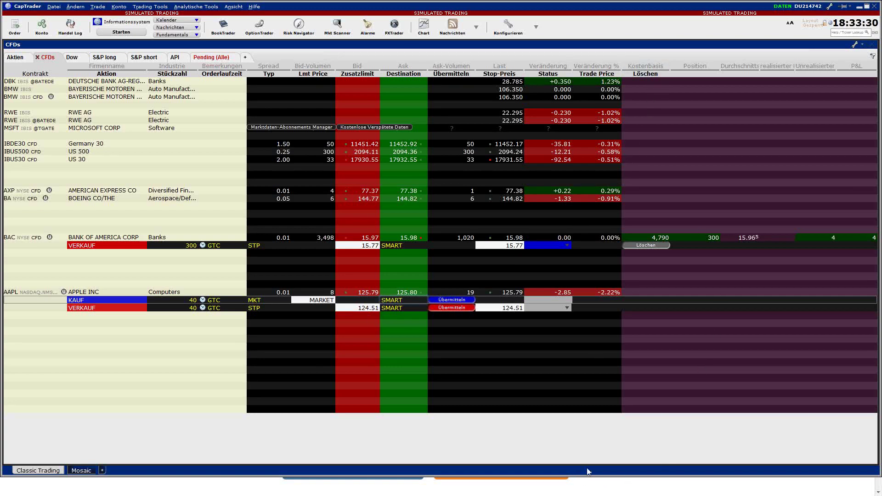
{"action": "left_click", "coordinate": [452, 299]}
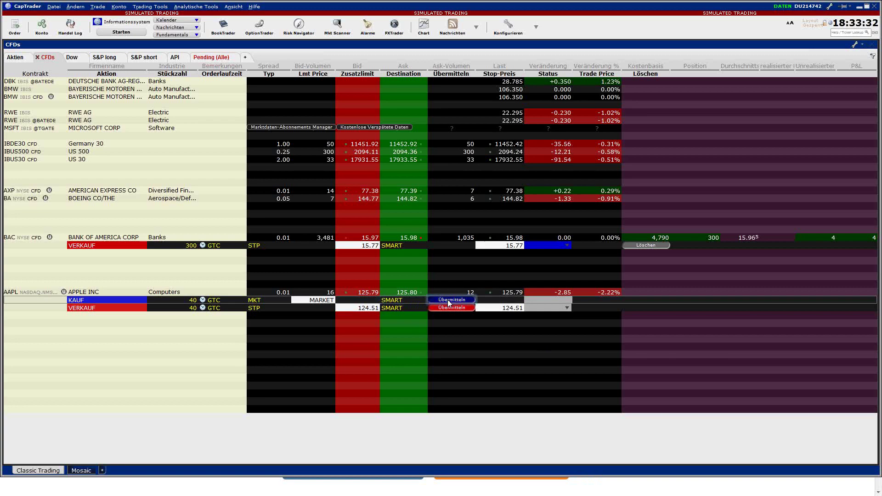
{"action": "left_click", "coordinate": [519, 323]}
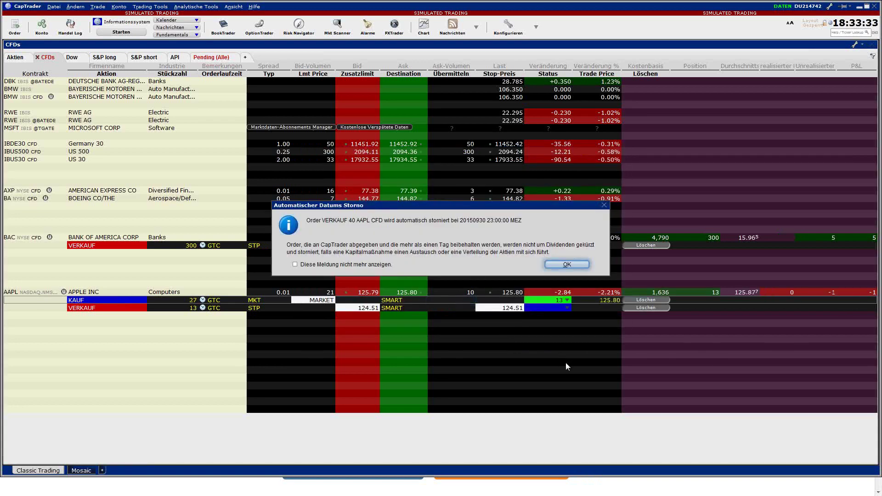
{"action": "left_click", "coordinate": [563, 267]}
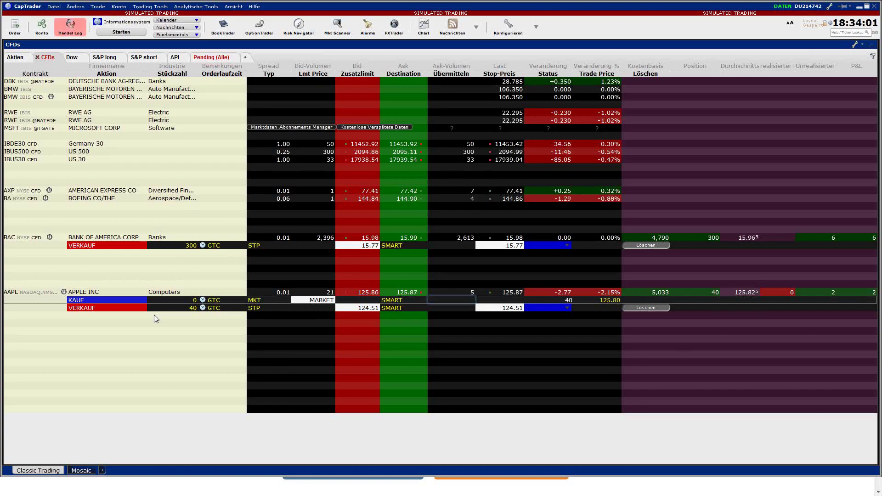
Widen the Kontrakt column and move the BOEING CFD row to the empty area below APPLE INC.
{"action": "mouse_move", "coordinate": [61, 70]}
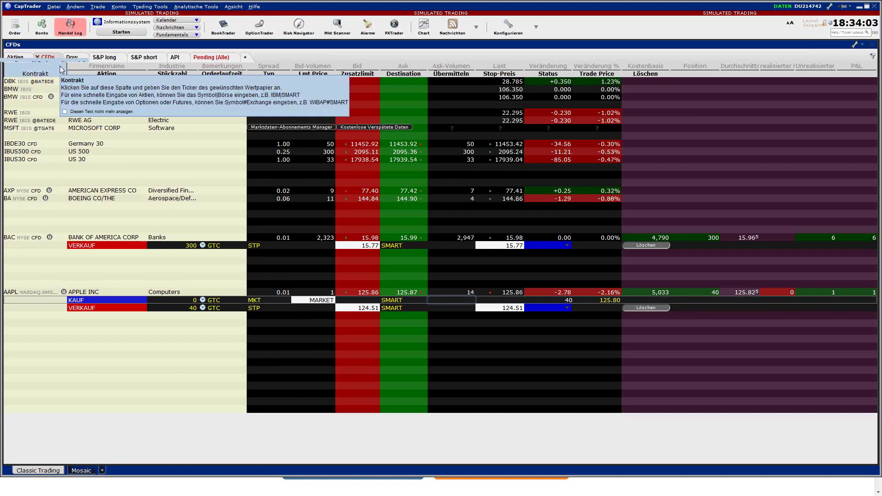
{"action": "left_click_drag", "start_coordinate": [68, 69], "coordinate": [92, 69]}
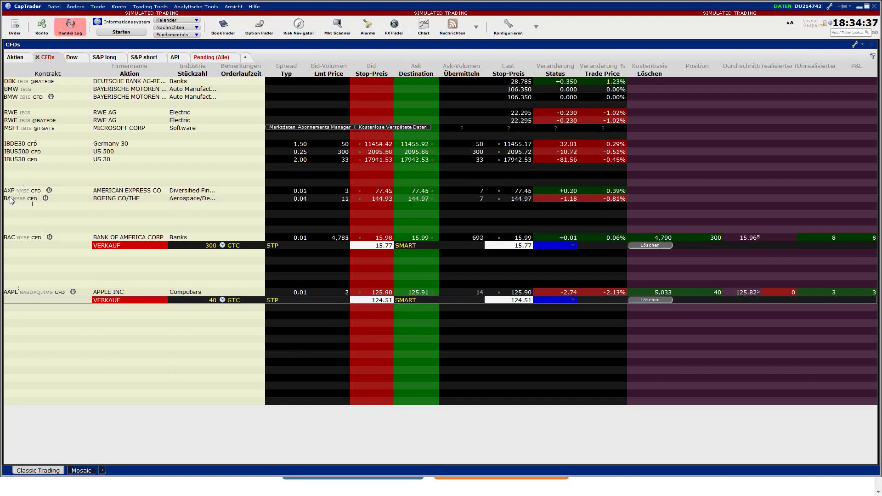
{"action": "left_click_drag", "start_coordinate": [20, 199], "coordinate": [21, 326]}
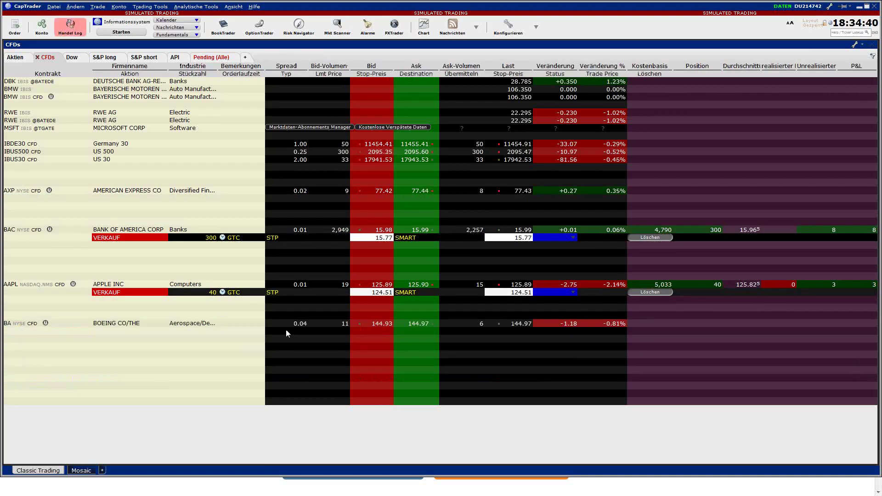
Create a market buy order for BOEING CFDs and open the CFD order presets from it at the Target Order section.
{"action": "left_click", "coordinate": [419, 325]}
{"action": "right_click", "coordinate": [58, 329]}
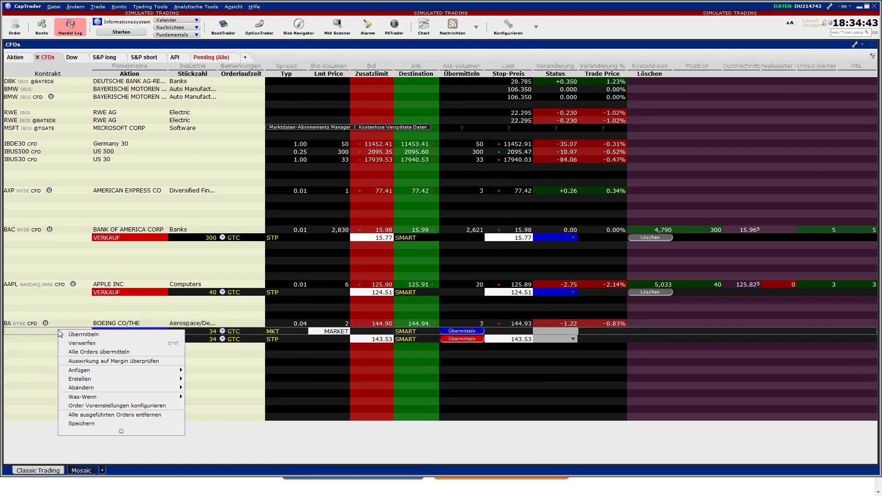
{"action": "left_click", "coordinate": [130, 407]}
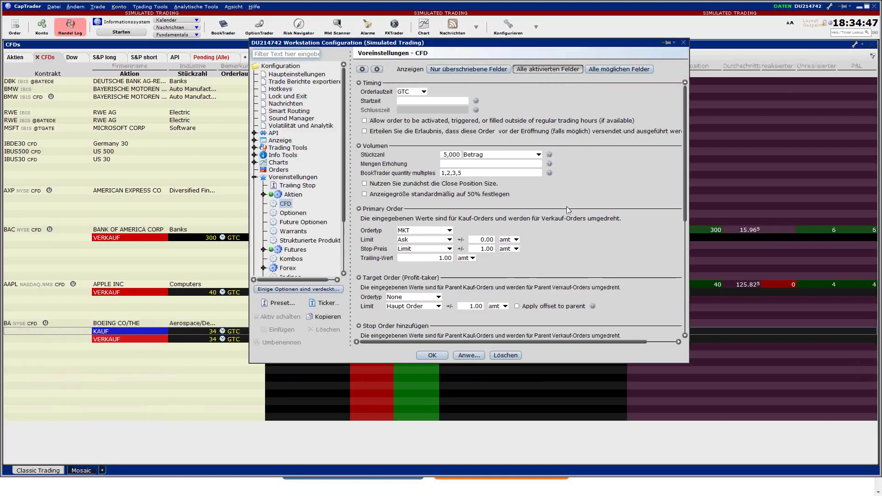
{"action": "left_click_drag", "start_coordinate": [686, 168], "coordinate": [685, 248]}
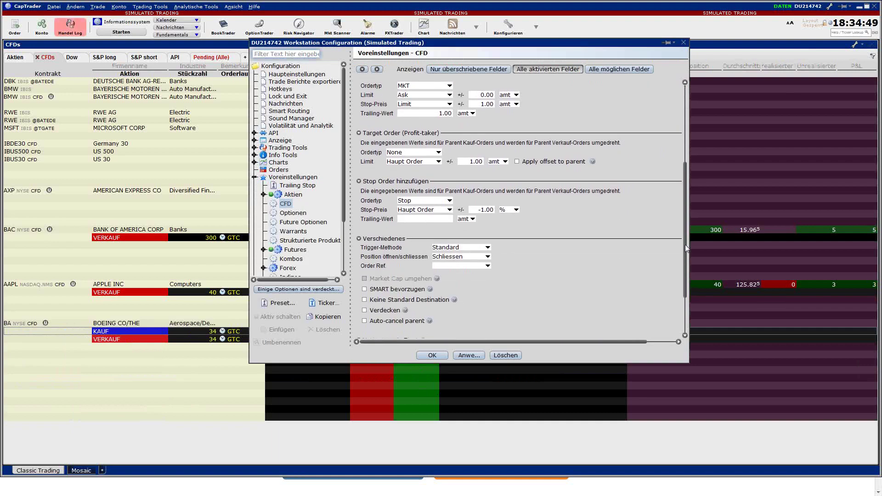
{"action": "scroll", "coordinate": [648, 299], "scroll_direction": "up", "scroll_amount": 2}
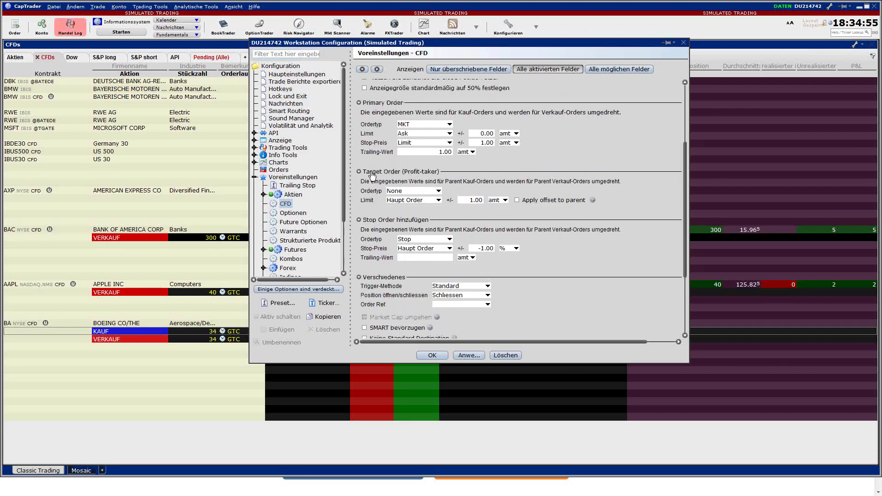
Attach a LMT target order to the CFD preset with a limit offset of 2.00 % from the main order, and save the presets.
{"action": "left_click", "coordinate": [416, 191]}
{"action": "left_click", "coordinate": [410, 208]}
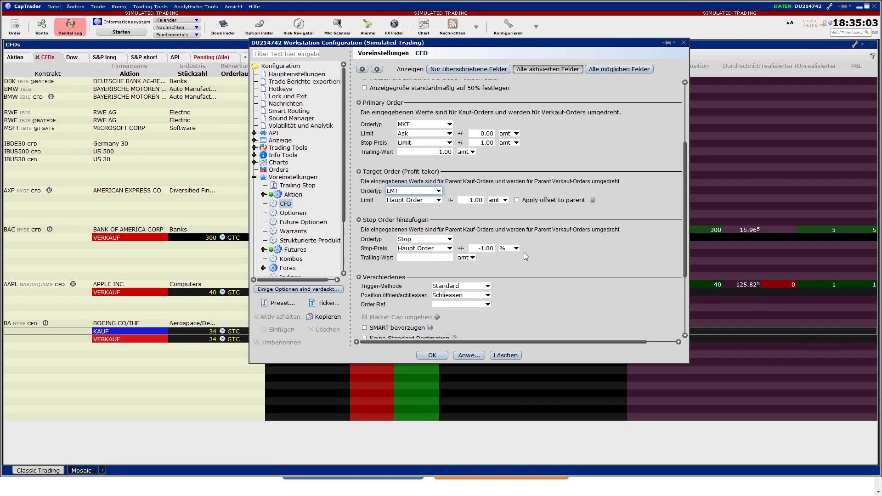
{"action": "left_click", "coordinate": [471, 200]}
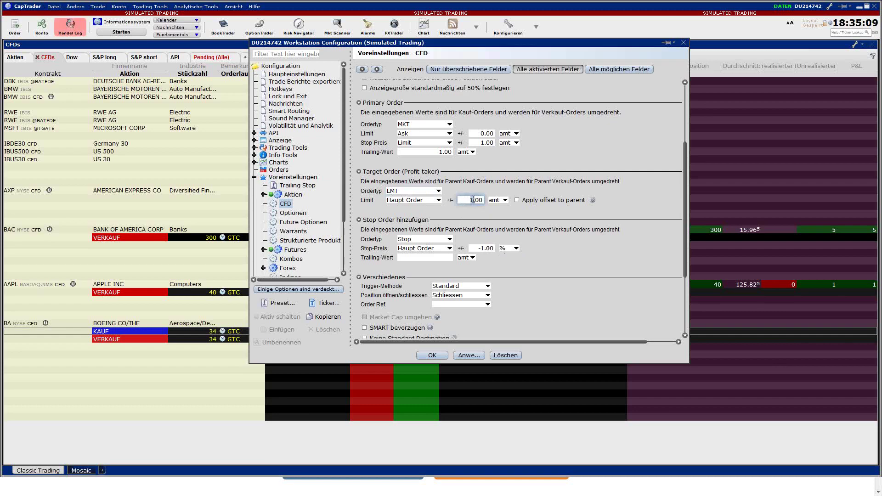
{"action": "type", "text": "2,"}
{"action": "left_click", "coordinate": [505, 200]}
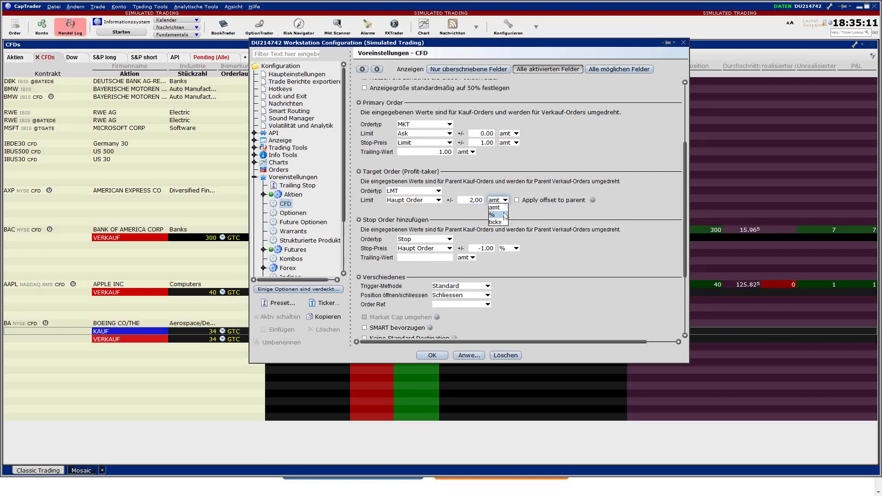
{"action": "left_click", "coordinate": [496, 218]}
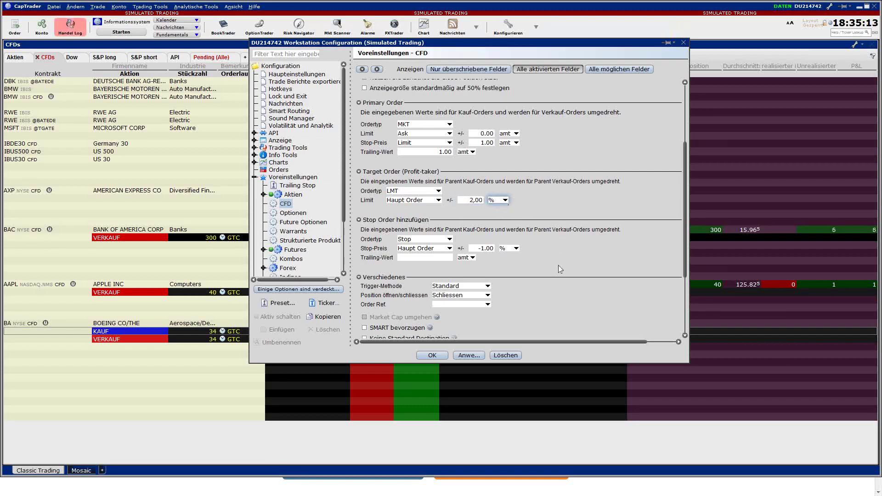
{"action": "left_click", "coordinate": [469, 356]}
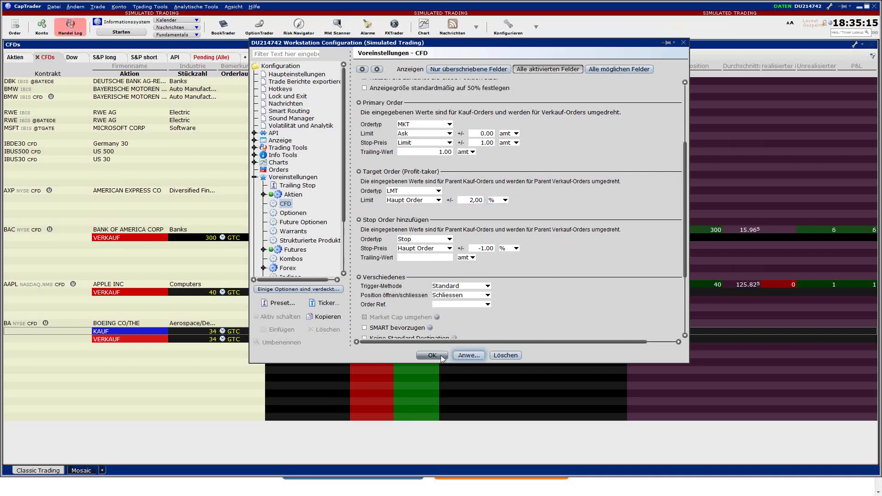
{"action": "left_click", "coordinate": [441, 357]}
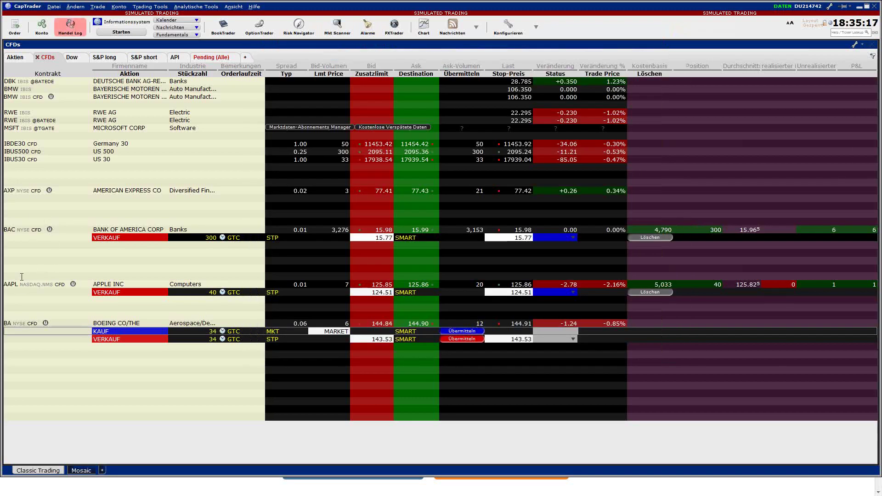
Replace the unsent BOEING orders with a market buy of 35 CFDs, sell limit at 147.80 and sell stop at 143.46, transmit it and acknowledge the notice.
{"action": "key", "text": "Delete"}
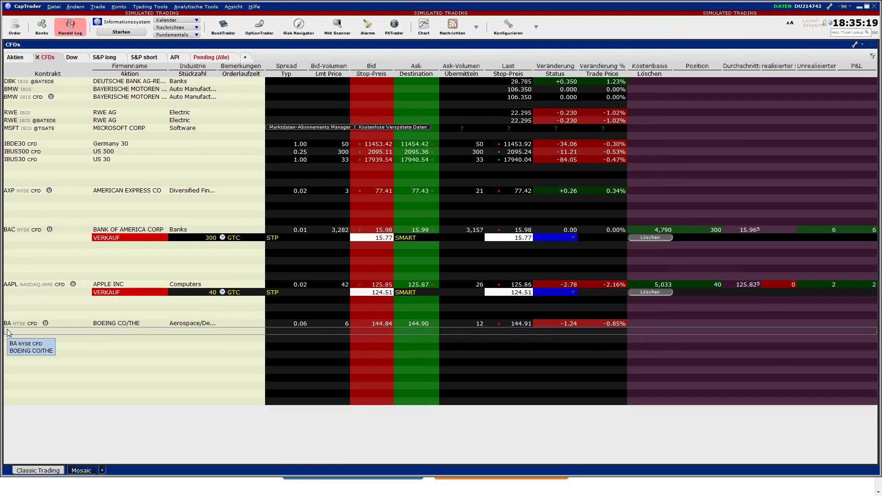
{"action": "left_click", "coordinate": [420, 325]}
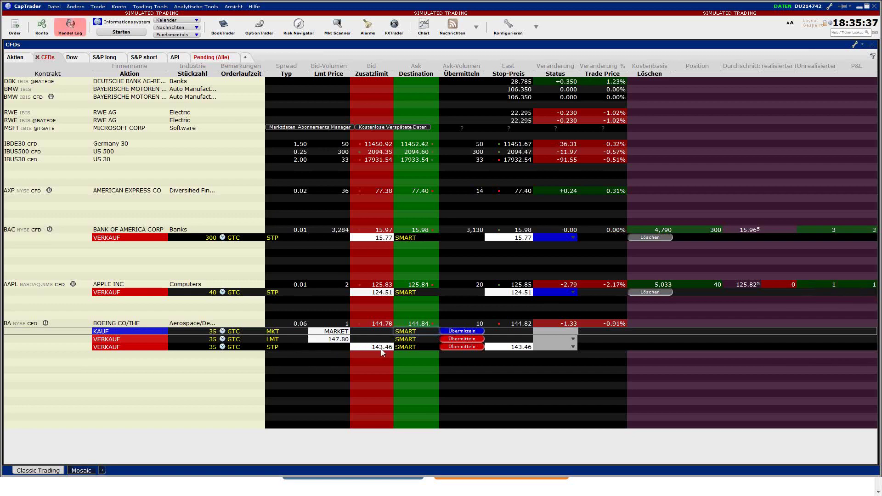
{"action": "left_click", "coordinate": [462, 332]}
{"action": "left_click", "coordinate": [508, 288]}
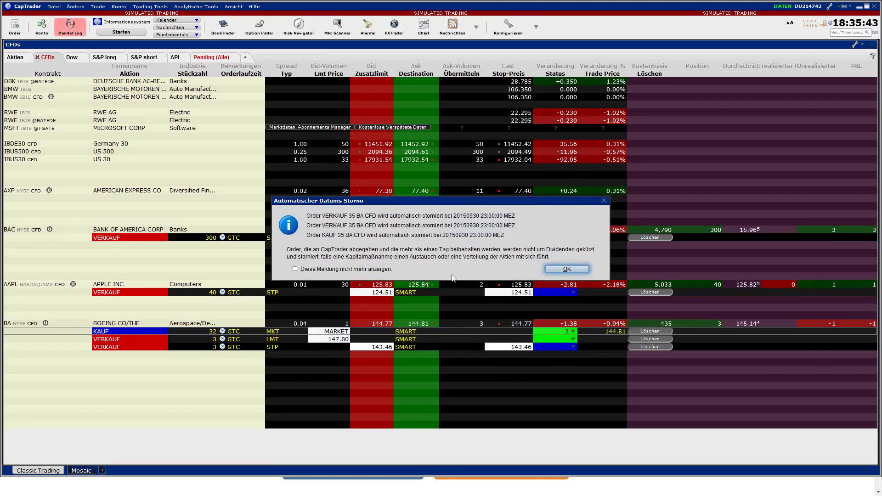
{"action": "left_click", "coordinate": [571, 269]}
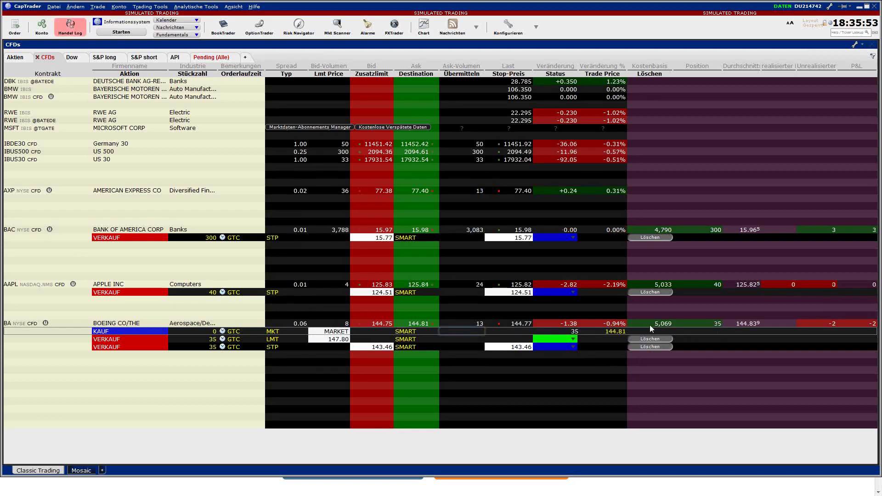
Open the BOEING CFD chart and shift its time axis to leave empty space after the latest candle.
{"action": "left_click", "coordinate": [23, 325]}
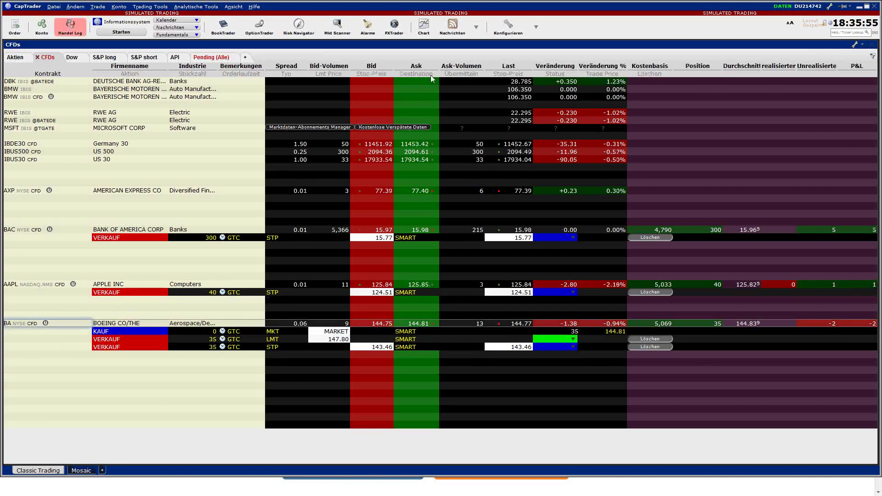
{"action": "left_click", "coordinate": [425, 27]}
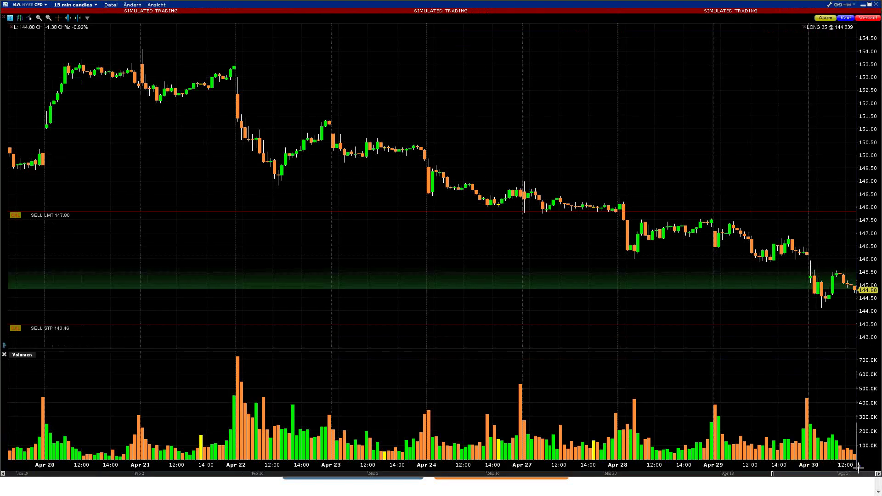
{"action": "left_click_drag", "start_coordinate": [861, 472], "coordinate": [730, 466]}
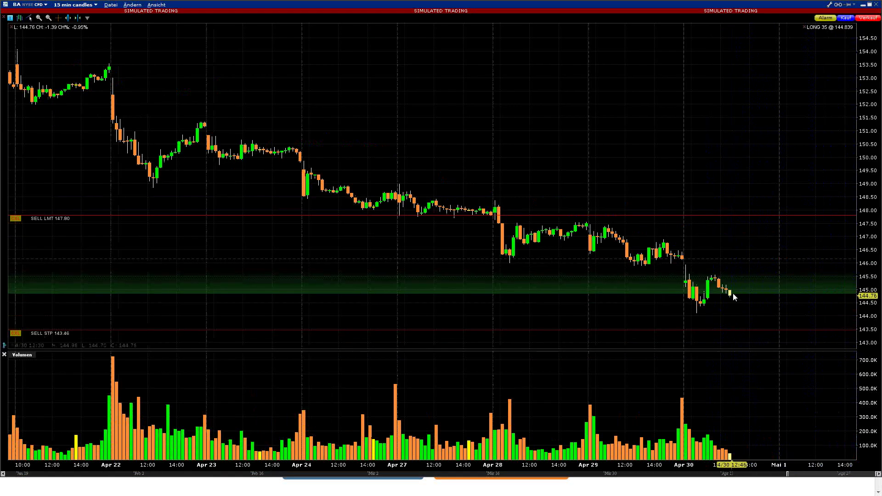